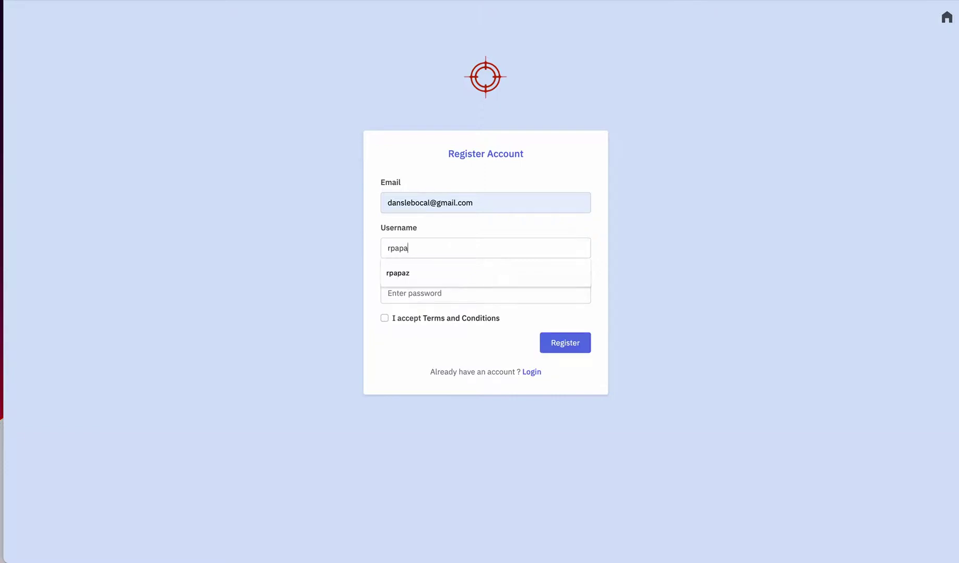
Enter the account password, accept the Terms and Conditions, and register the account.
{"action": "key", "text": "Tab"}
{"action": "type", "text": "***"}
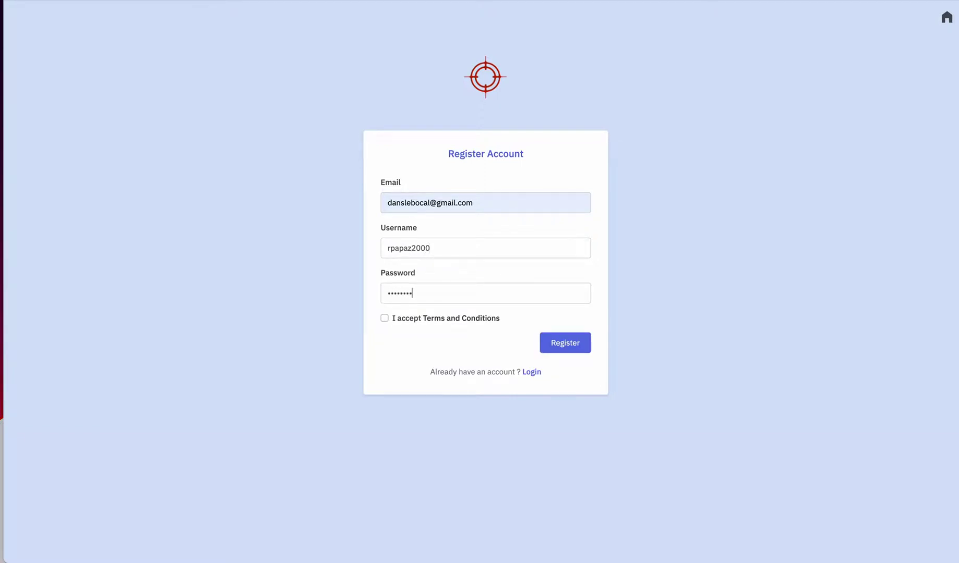
{"action": "left_click", "coordinate": [384, 318]}
{"action": "left_click", "coordinate": [552, 344]}
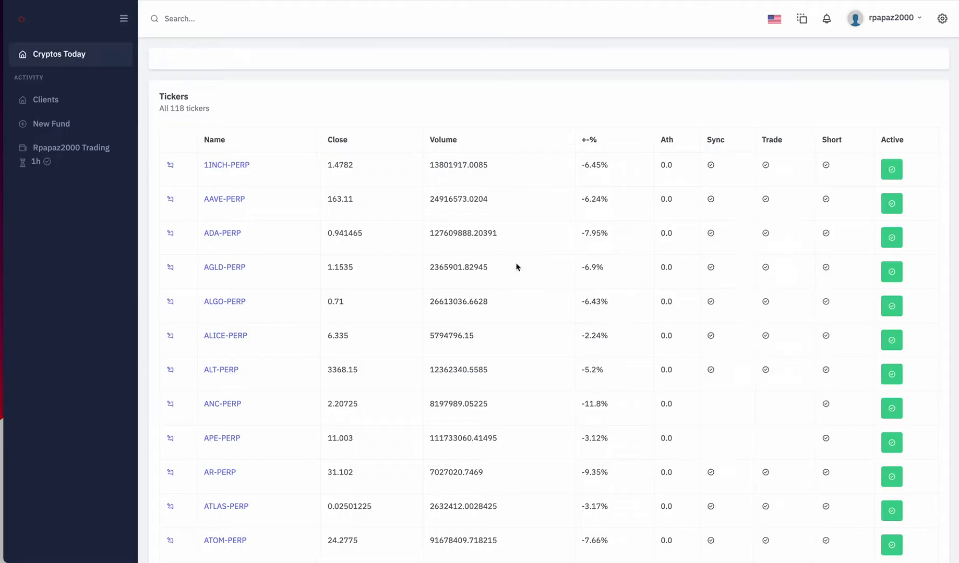
{"action": "left_click", "coordinate": [897, 23]}
{"action": "left_click", "coordinate": [782, 31]}
{"action": "left_click", "coordinate": [825, 22]}
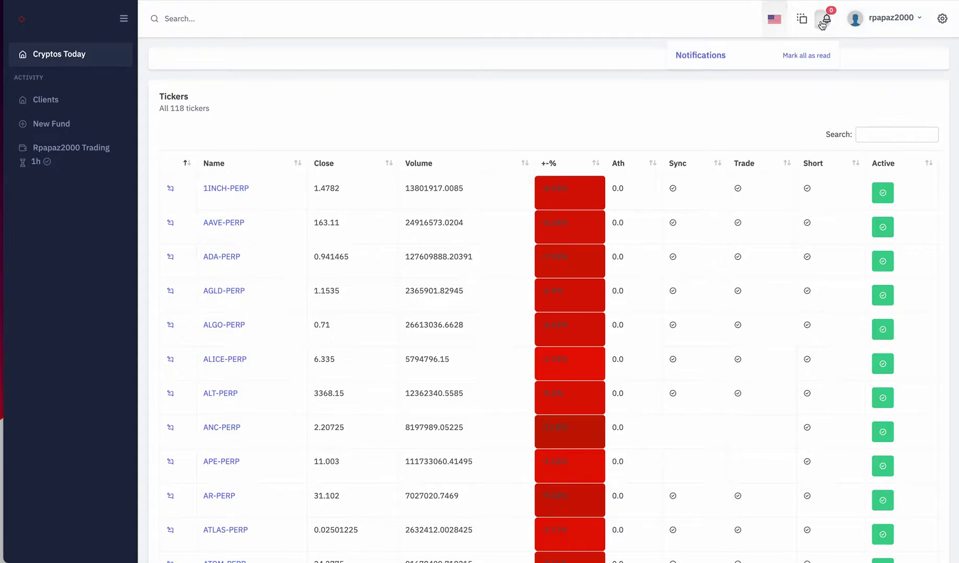
{"action": "left_click", "coordinate": [713, 127]}
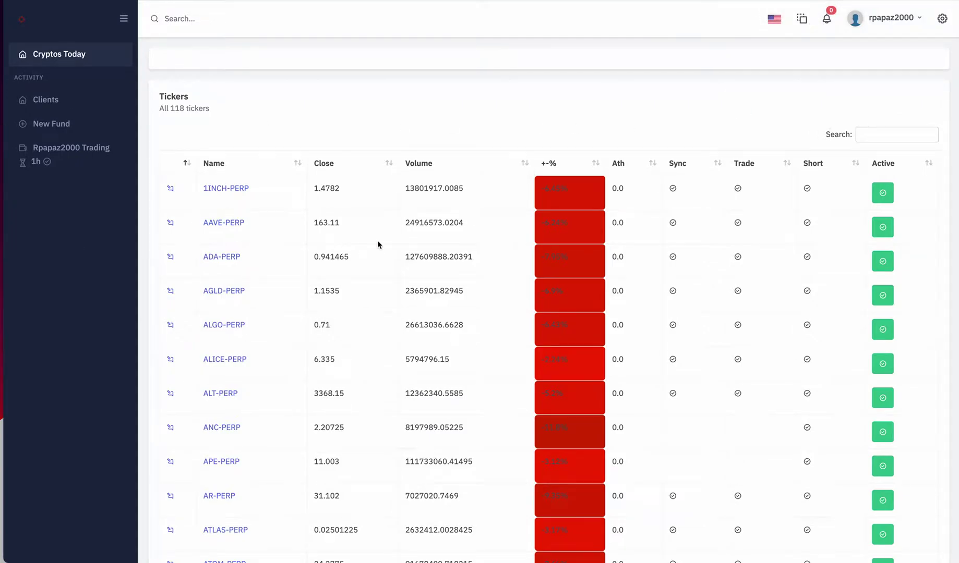
Sort the tickers by percentage change in descending order.
{"action": "scroll", "coordinate": [533, 427], "scroll_direction": "down", "scroll_amount": 10}
{"action": "scroll", "coordinate": [550, 379], "scroll_direction": "up", "scroll_amount": 10}
{"action": "left_click", "coordinate": [552, 165]}
{"action": "left_click", "coordinate": [552, 165]}
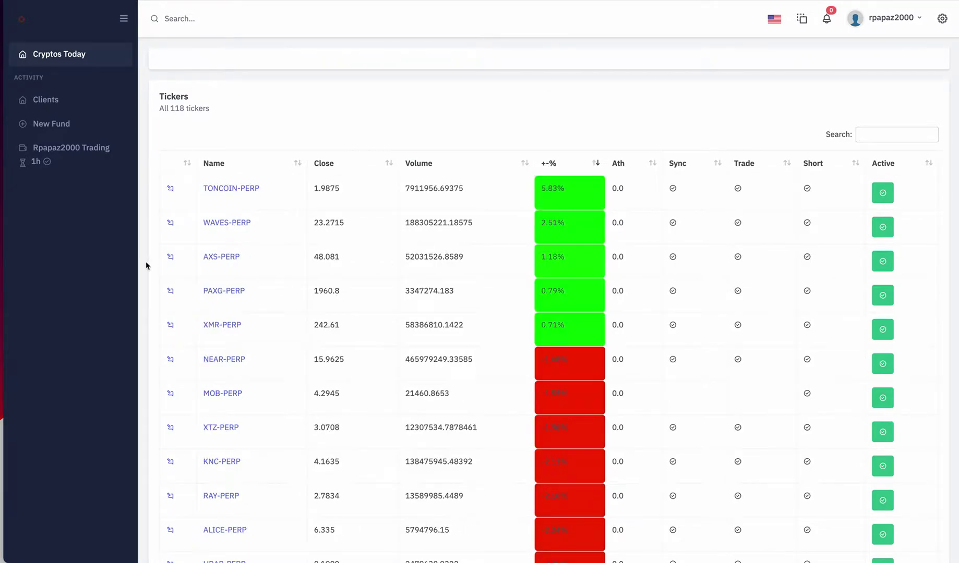
Open the account's trading fund and review its client controls and fund settings.
{"action": "left_click", "coordinate": [71, 150]}
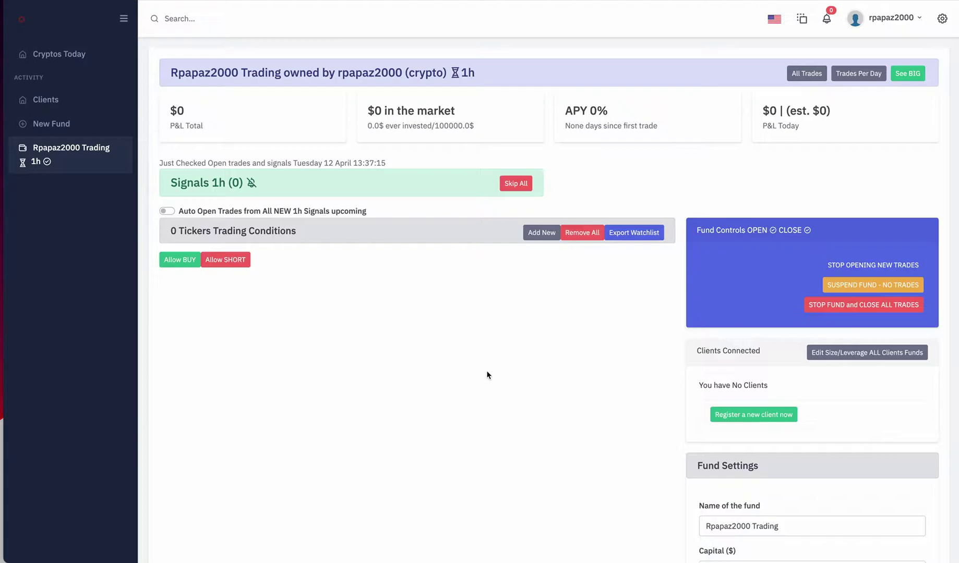
{"action": "scroll", "coordinate": [496, 380], "scroll_direction": "down", "scroll_amount": 2}
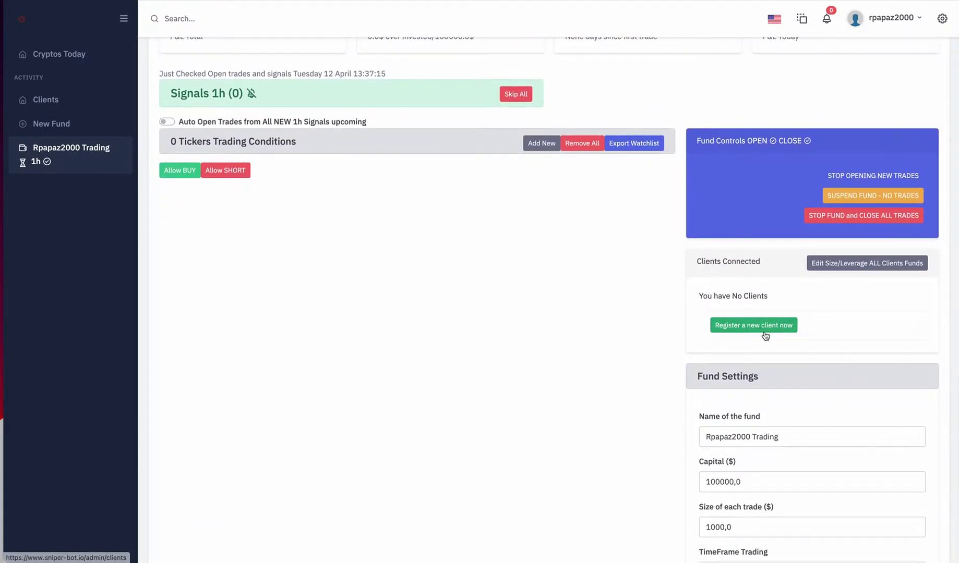
{"action": "scroll", "coordinate": [614, 351], "scroll_direction": "down", "scroll_amount": 6}
{"action": "scroll", "coordinate": [613, 351], "scroll_direction": "up", "scroll_amount": 8}
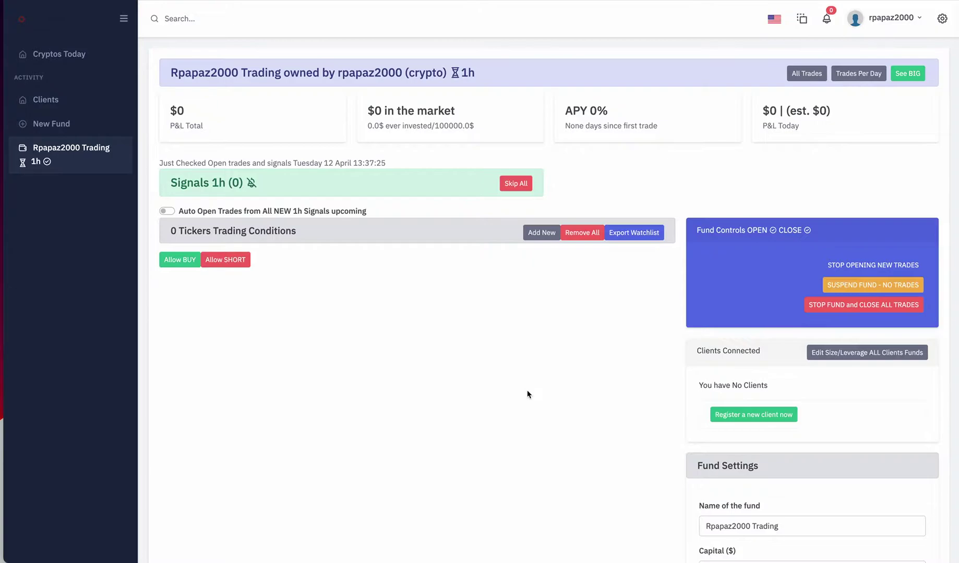
Add the available tickers to the fund's trading conditions and look through the list.
{"action": "left_click", "coordinate": [541, 233]}
{"action": "left_click", "coordinate": [465, 98]}
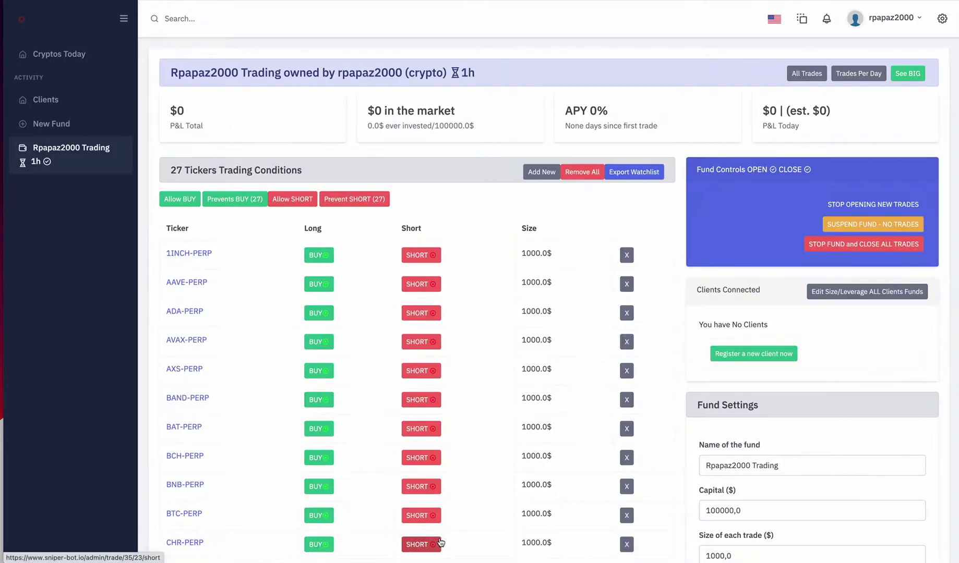
{"action": "scroll", "coordinate": [558, 468], "scroll_direction": "down", "scroll_amount": 5}
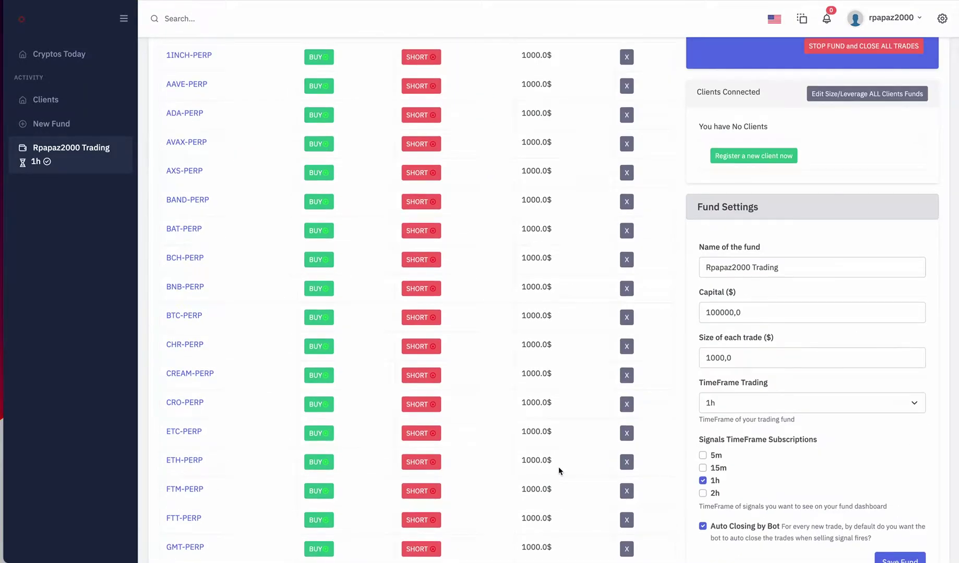
{"action": "scroll", "coordinate": [558, 465], "scroll_direction": "up", "scroll_amount": 3}
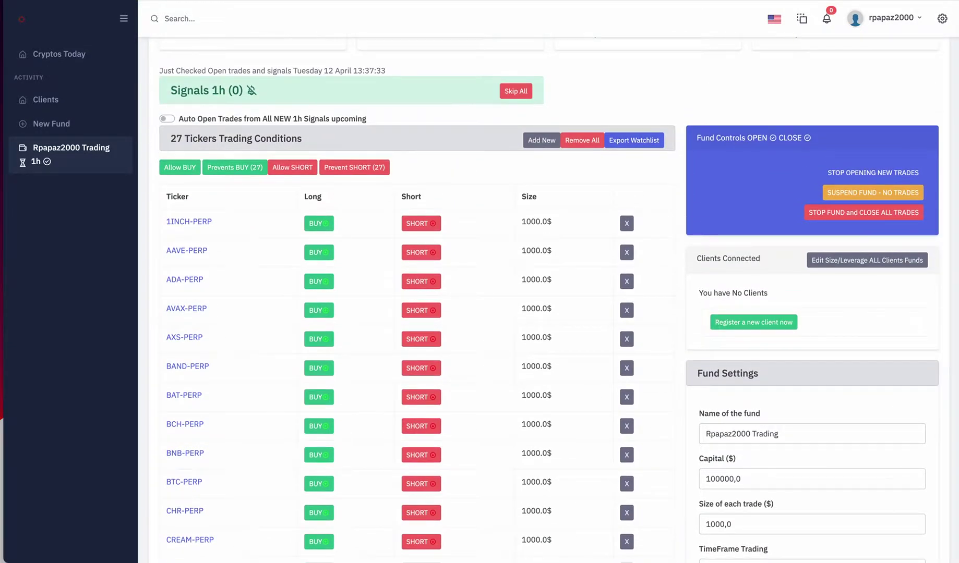
Prevent short trades on all tickers in the fund's trading conditions.
{"action": "key", "text": "ctrl+Tab"}
{"action": "key", "text": "alt+Tab"}
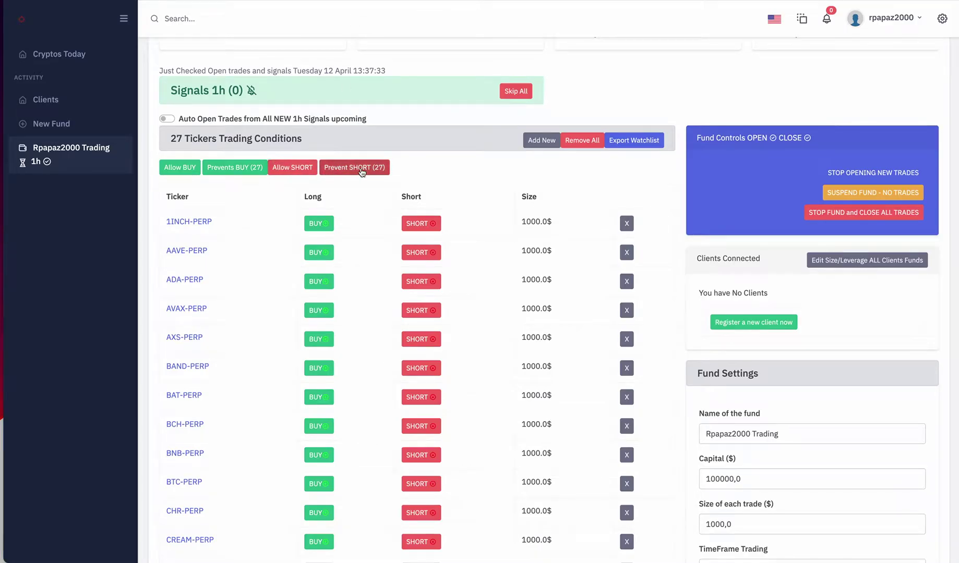
{"action": "left_click", "coordinate": [363, 169]}
{"action": "left_click", "coordinate": [577, 49]}
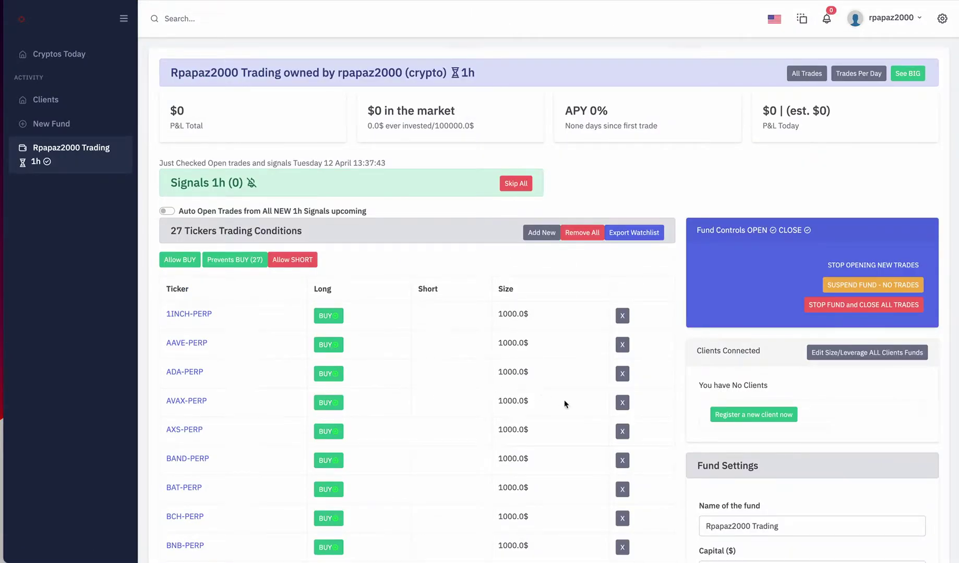
{"action": "key", "text": "ctrl+Tab"}
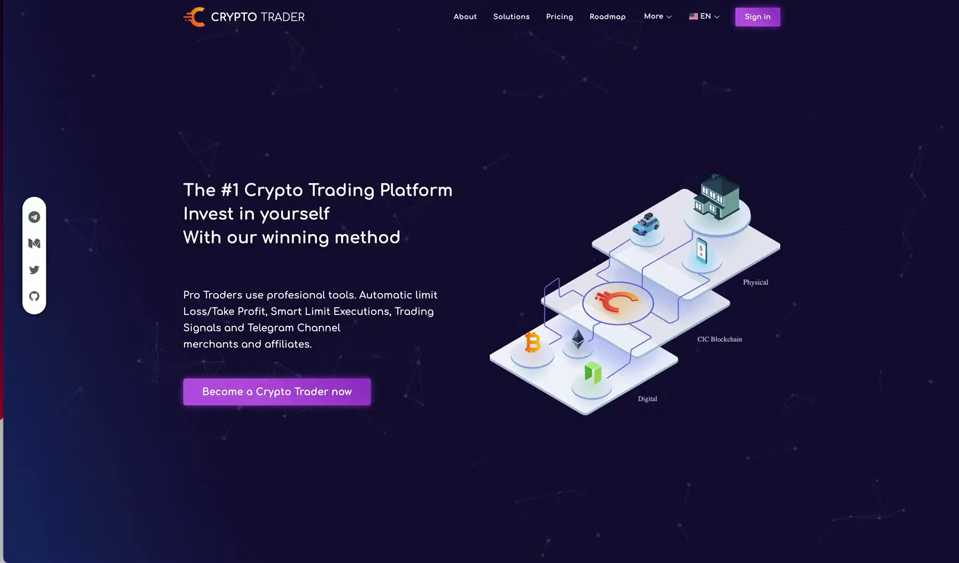
{"action": "key", "text": "ctrl+Tab"}
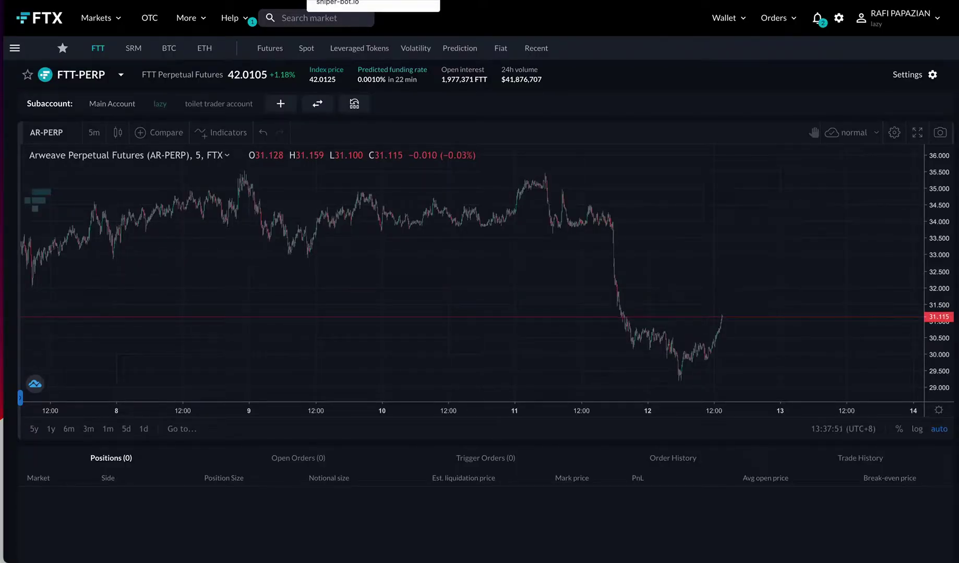
{"action": "left_click", "coordinate": [344, 1]}
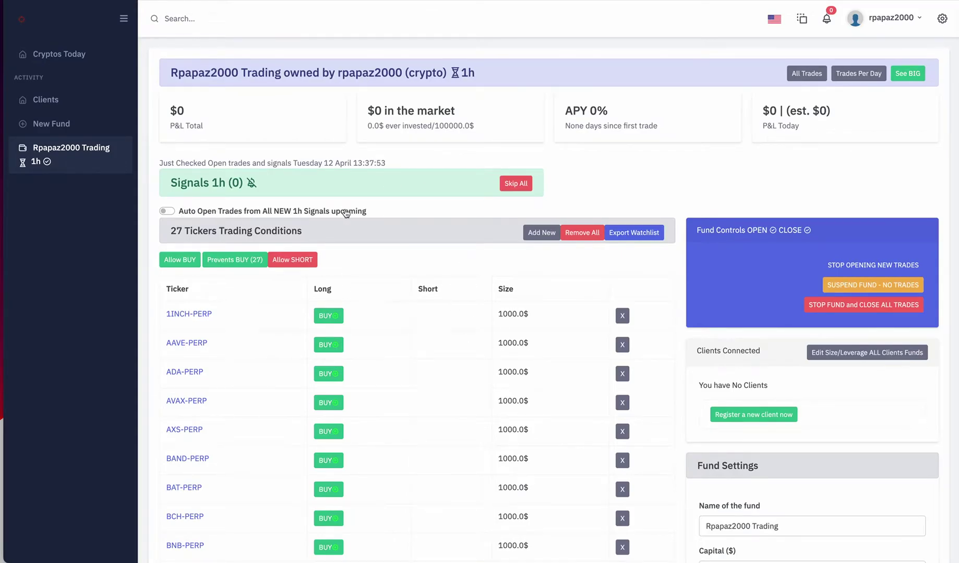
Add the 15m timeframe to the fund's signal subscriptions alongside 1h and save the fund.
{"action": "scroll", "coordinate": [604, 389], "scroll_direction": "down", "scroll_amount": 2}
{"action": "scroll", "coordinate": [603, 389], "scroll_direction": "down", "scroll_amount": 4}
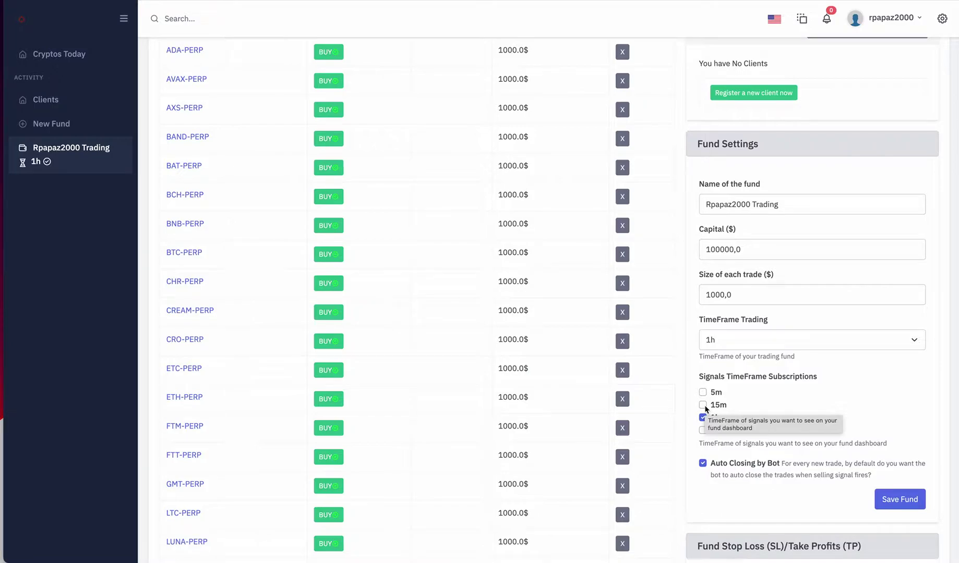
{"action": "left_click", "coordinate": [792, 340]}
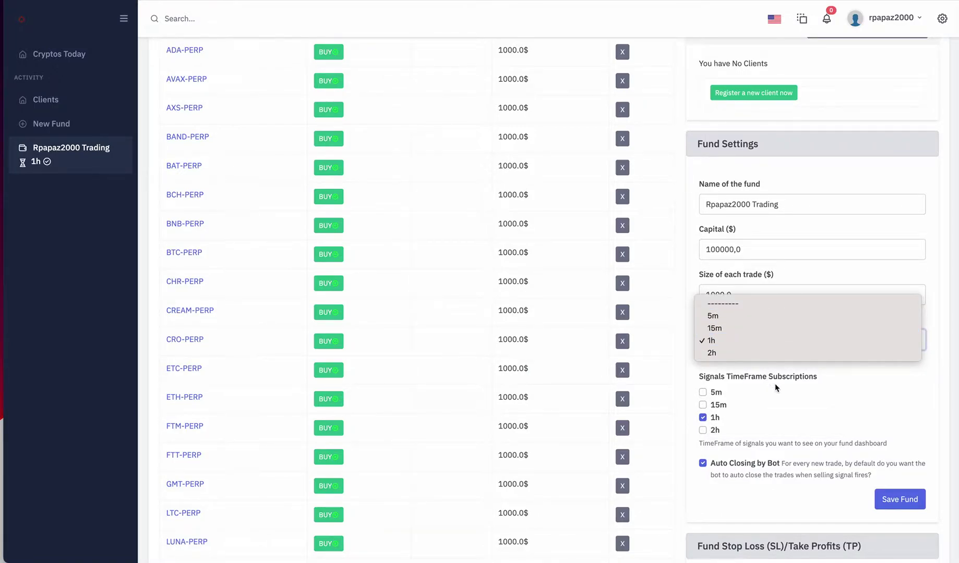
{"action": "left_click", "coordinate": [703, 406]}
{"action": "left_click", "coordinate": [703, 406]}
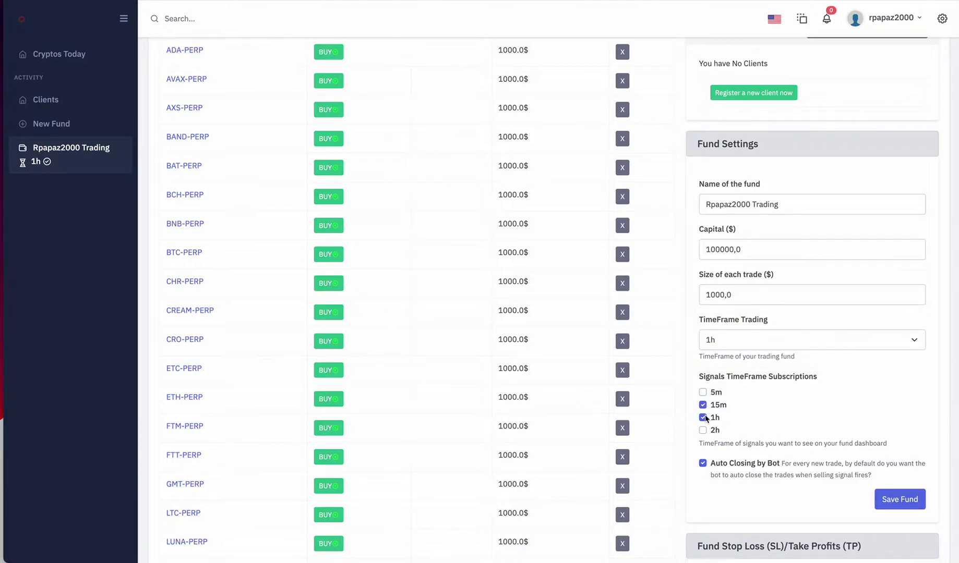
{"action": "left_click", "coordinate": [893, 500]}
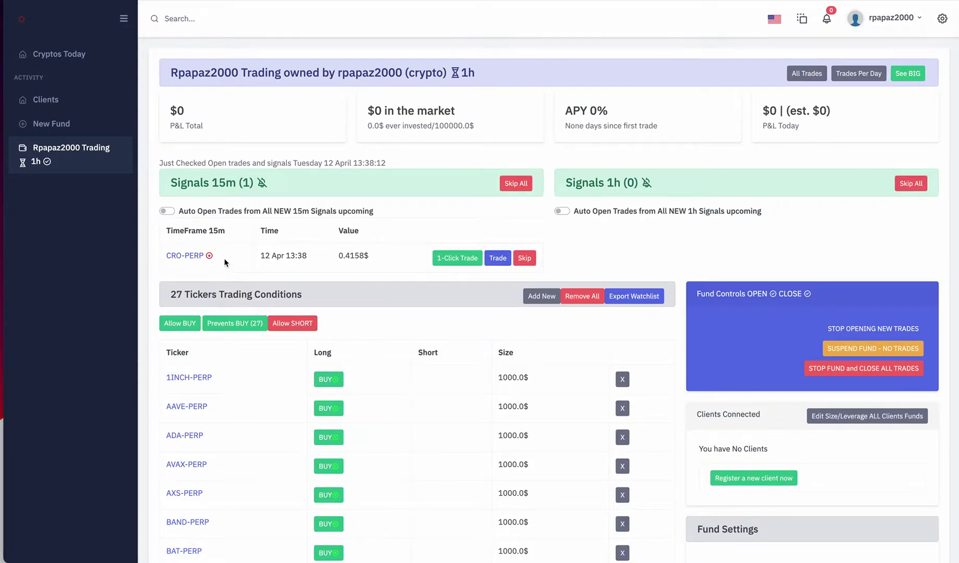
Switch to TradingView, block its notification request and open the full chart for CROPERP.
{"action": "double_click", "coordinate": [292, 257]}
{"action": "left_click", "coordinate": [313, 260]}
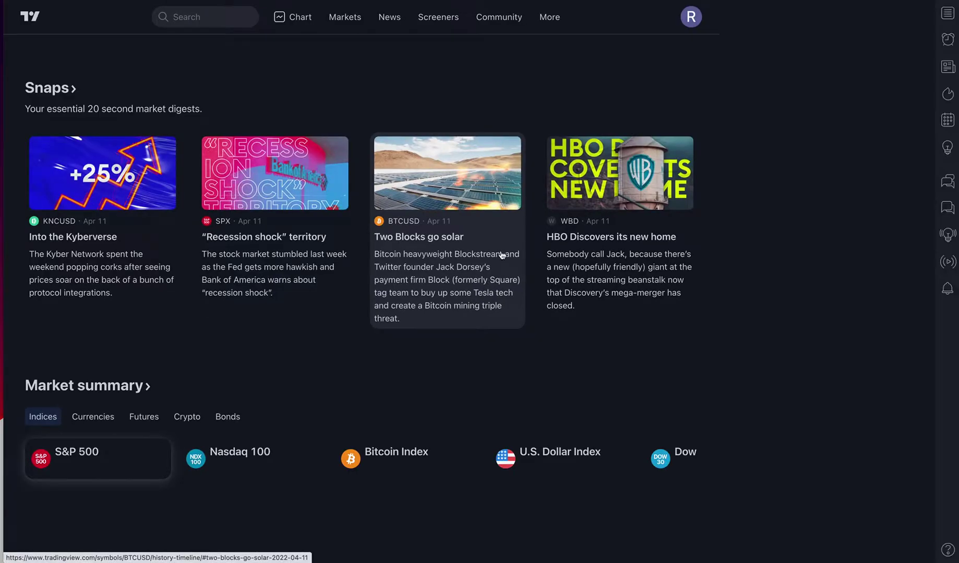
{"action": "scroll", "coordinate": [772, 293], "scroll_direction": "down", "scroll_amount": 1}
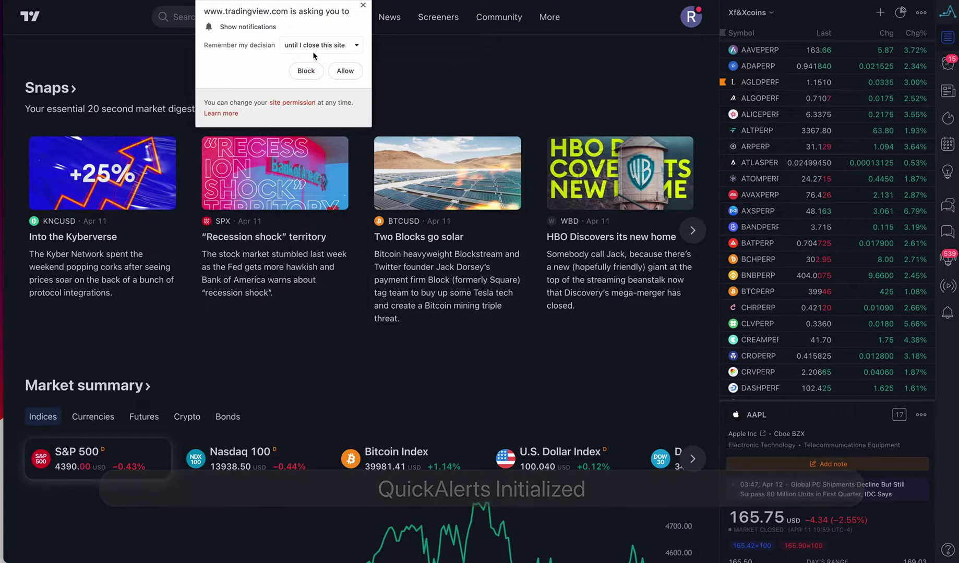
{"action": "left_click", "coordinate": [306, 71]}
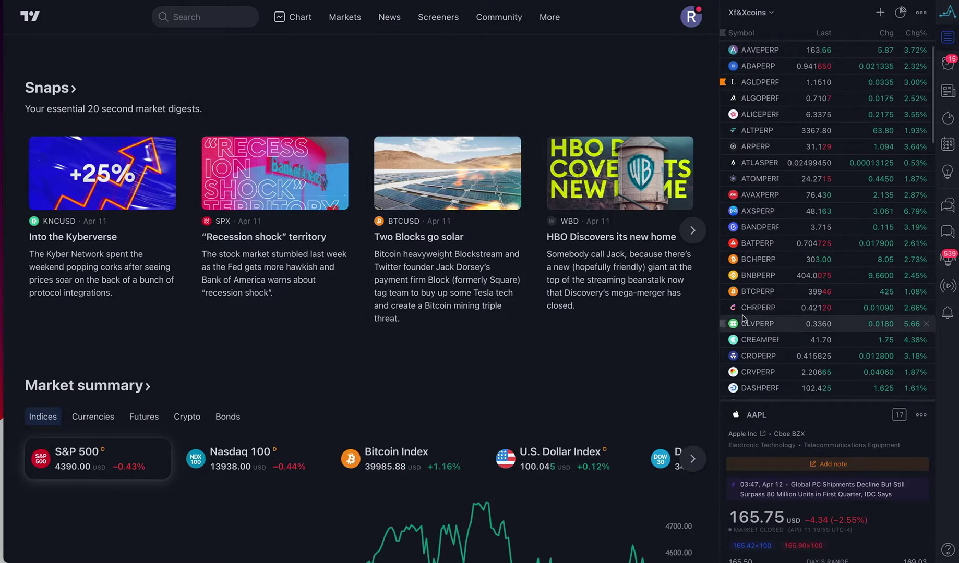
{"action": "left_click", "coordinate": [780, 355]}
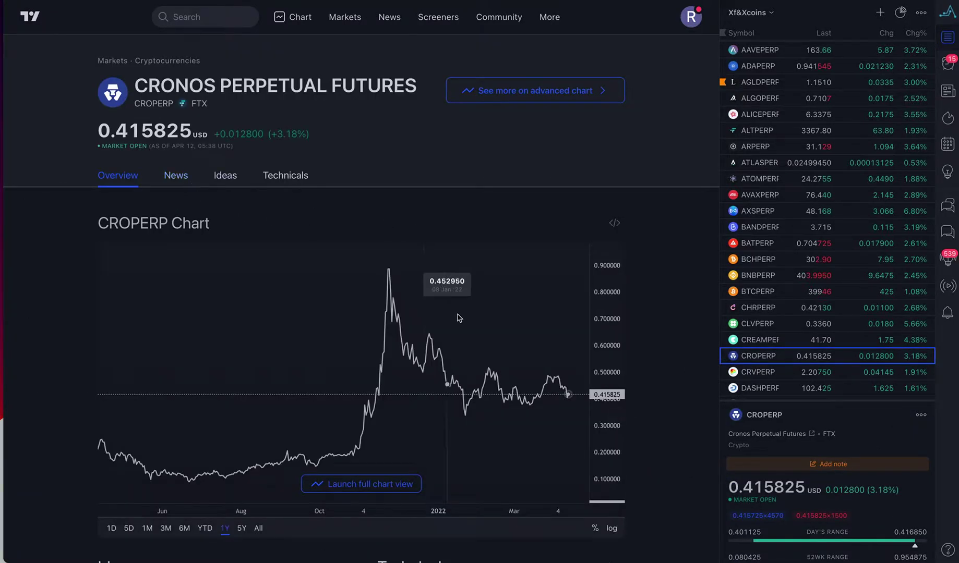
{"action": "left_click", "coordinate": [392, 486]}
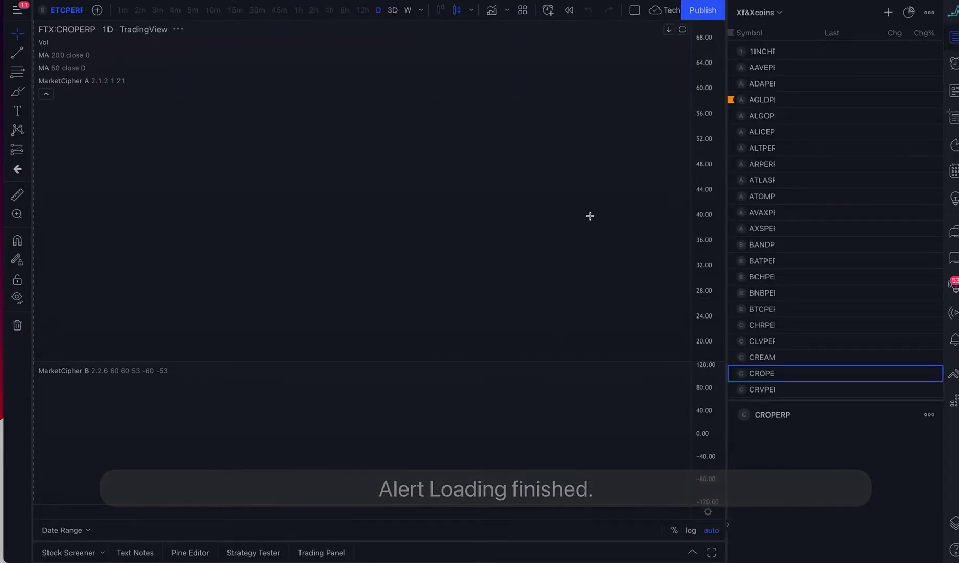
Set the CROPERP chart to the 15m timeframe.
{"action": "scroll", "coordinate": [545, 166], "scroll_direction": "up", "scroll_amount": 4}
{"action": "left_click_drag", "start_coordinate": [573, 159], "coordinate": [499, 158]}
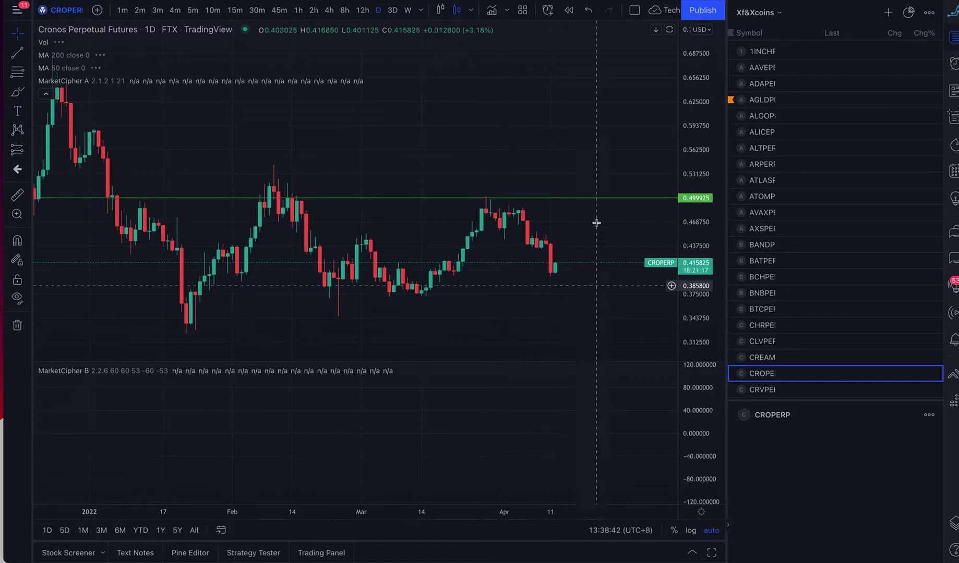
{"action": "left_click", "coordinate": [235, 10]}
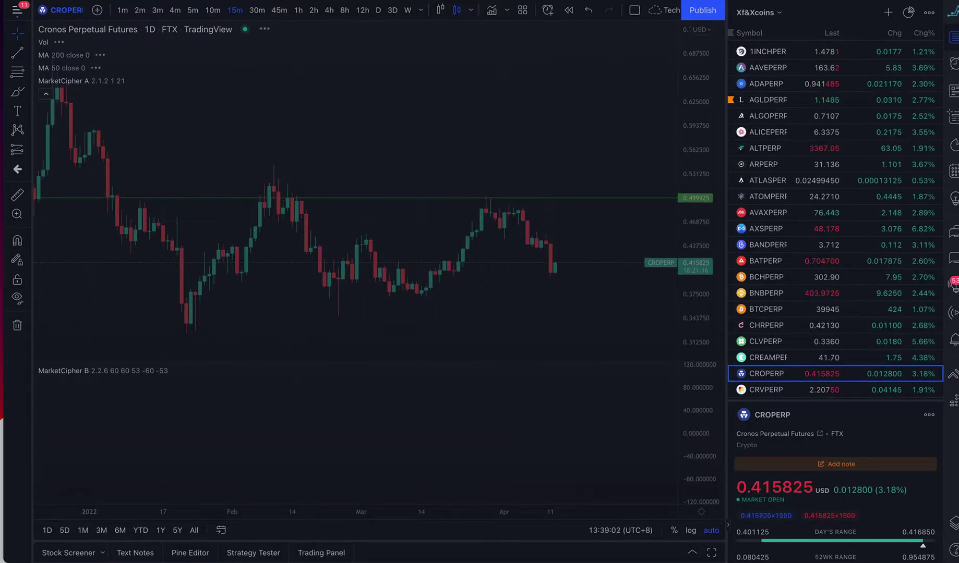
Switch back to the Sniper Bot fund, set its capital to $5000 and the size of each trade to $100, and save the fund.
{"action": "left_click", "coordinate": [339, 0]}
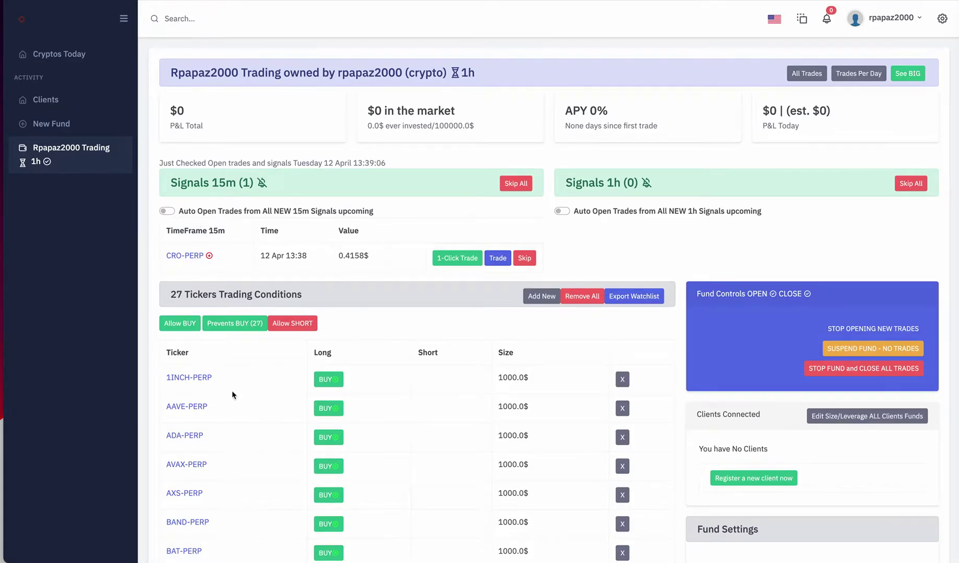
{"action": "scroll", "coordinate": [356, 393], "scroll_direction": "down", "scroll_amount": 8}
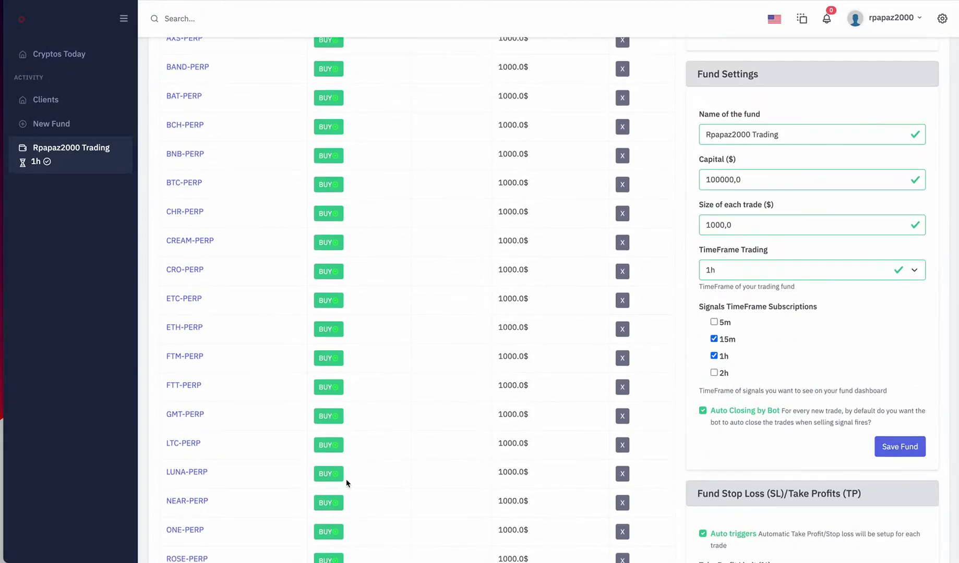
{"action": "scroll", "coordinate": [347, 480], "scroll_direction": "down", "scroll_amount": 1}
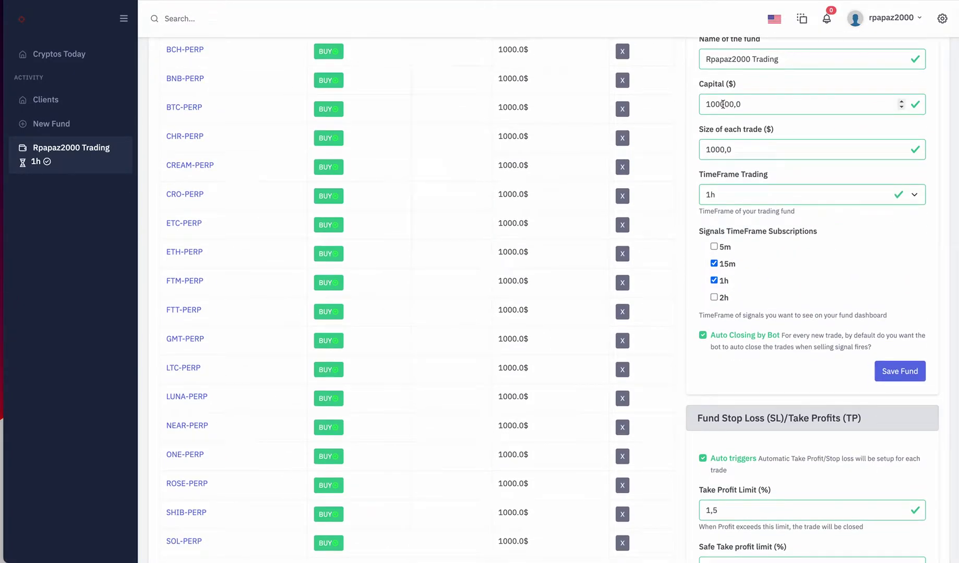
{"action": "left_click_drag", "start_coordinate": [718, 104], "coordinate": [695, 99]}
{"action": "type", "text": "5"}
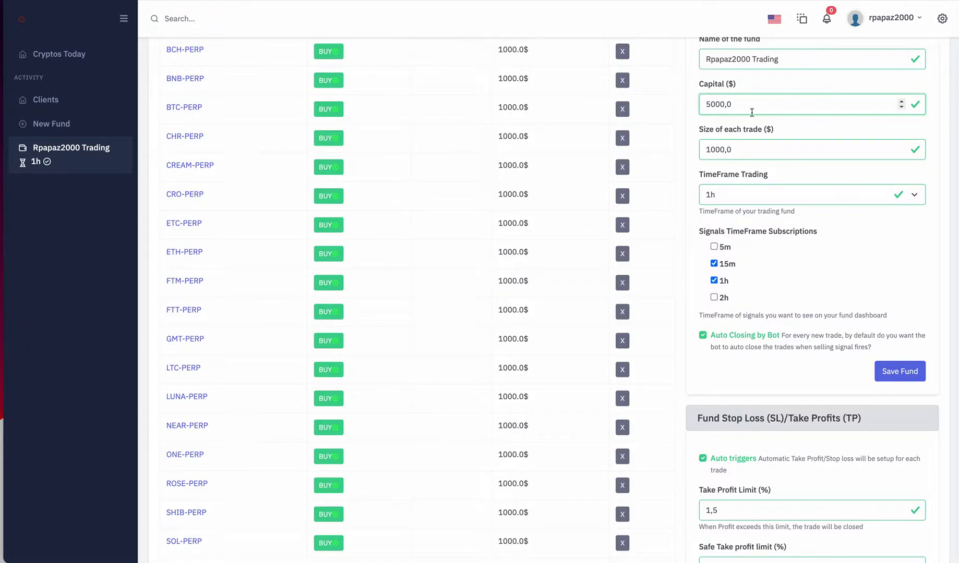
{"action": "left_click_drag", "start_coordinate": [737, 105], "coordinate": [685, 105]}
{"action": "left_click_drag", "start_coordinate": [716, 148], "coordinate": [699, 146]}
{"action": "type", "text": "1"}
{"action": "left_click", "coordinate": [901, 371]}
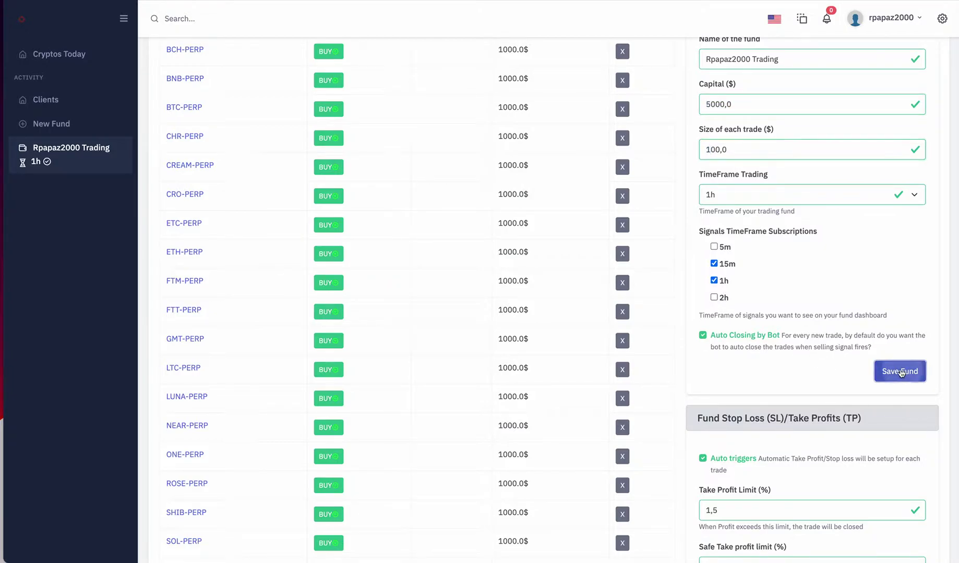
Remove all tickers from the fund's trading conditions.
{"action": "scroll", "coordinate": [296, 374], "scroll_direction": "down", "scroll_amount": 7}
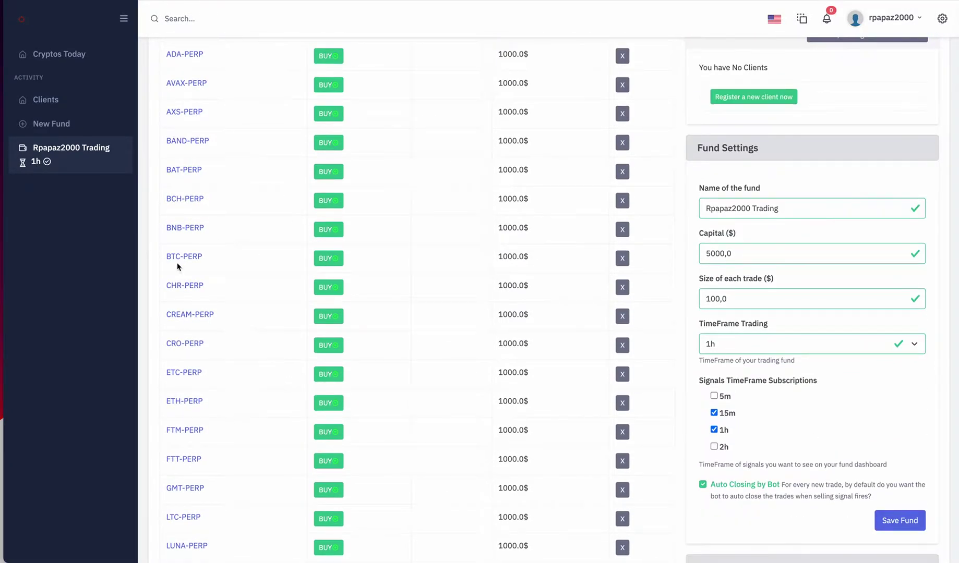
{"action": "scroll", "coordinate": [174, 303], "scroll_direction": "up", "scroll_amount": 3}
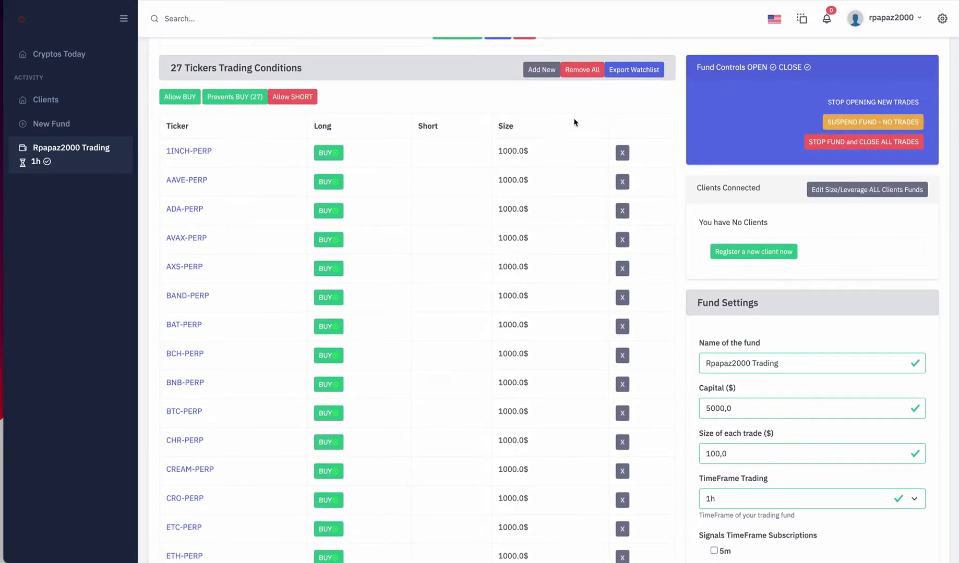
{"action": "left_click", "coordinate": [588, 70]}
{"action": "left_click", "coordinate": [577, 50]}
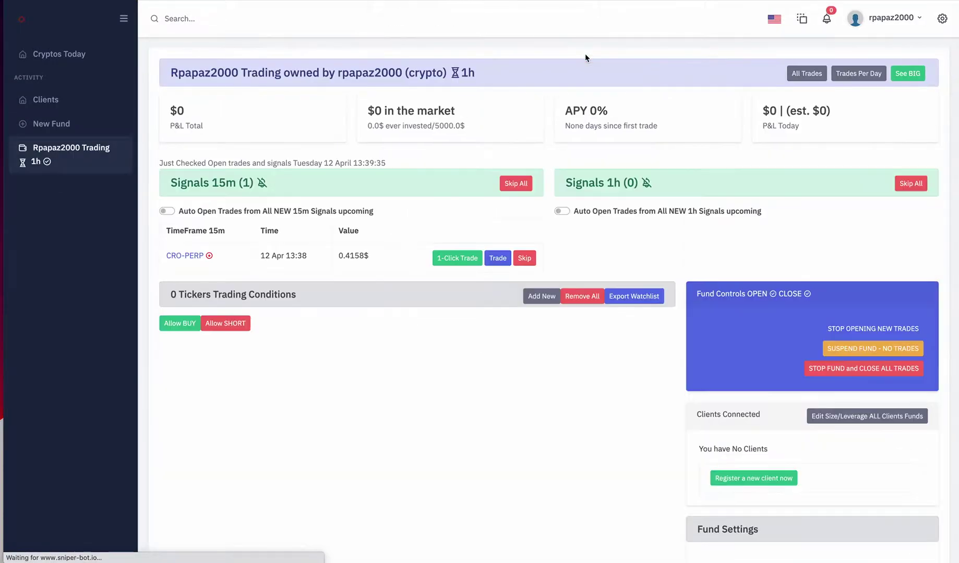
Add all available tickers to the fund's trading conditions.
{"action": "left_click", "coordinate": [623, 296]}
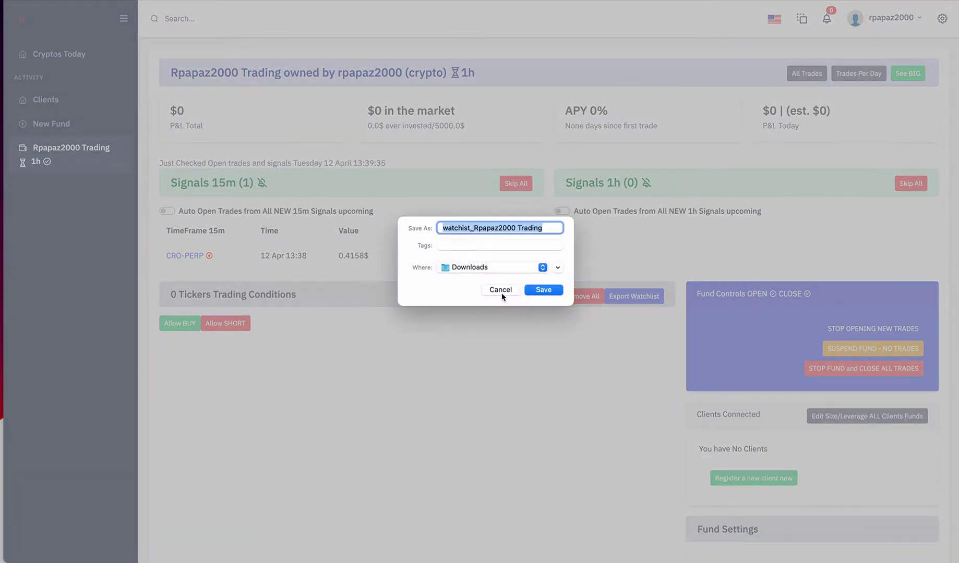
{"action": "left_click", "coordinate": [500, 290]}
{"action": "left_click", "coordinate": [542, 296]}
{"action": "left_click", "coordinate": [484, 93]}
Set the trade size of the BNB-PERP ticker to 150 and save it.
{"action": "scroll", "coordinate": [524, 355], "scroll_direction": "down", "scroll_amount": 2}
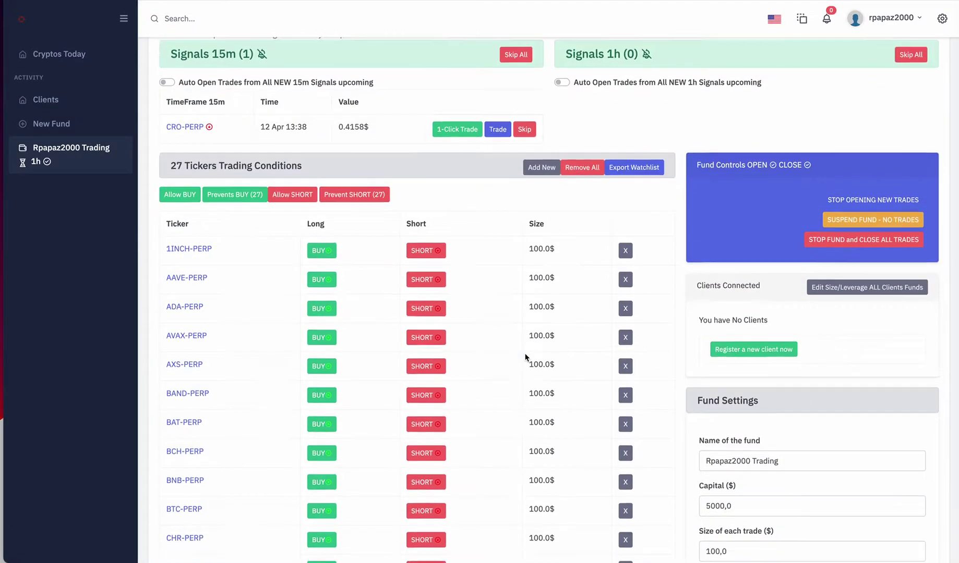
{"action": "scroll", "coordinate": [525, 357], "scroll_direction": "down", "scroll_amount": 4}
{"action": "left_click", "coordinate": [180, 308]}
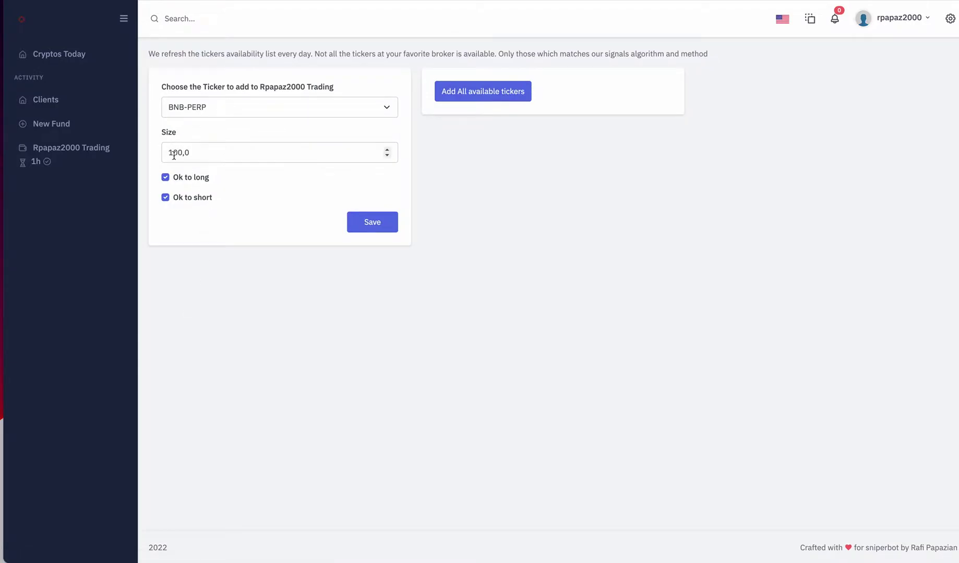
{"action": "left_click", "coordinate": [393, 222]}
Prevent short trades for all tickers in the fund's trading conditions.
{"action": "left_click", "coordinate": [354, 323]}
{"action": "left_click", "coordinate": [578, 51]}
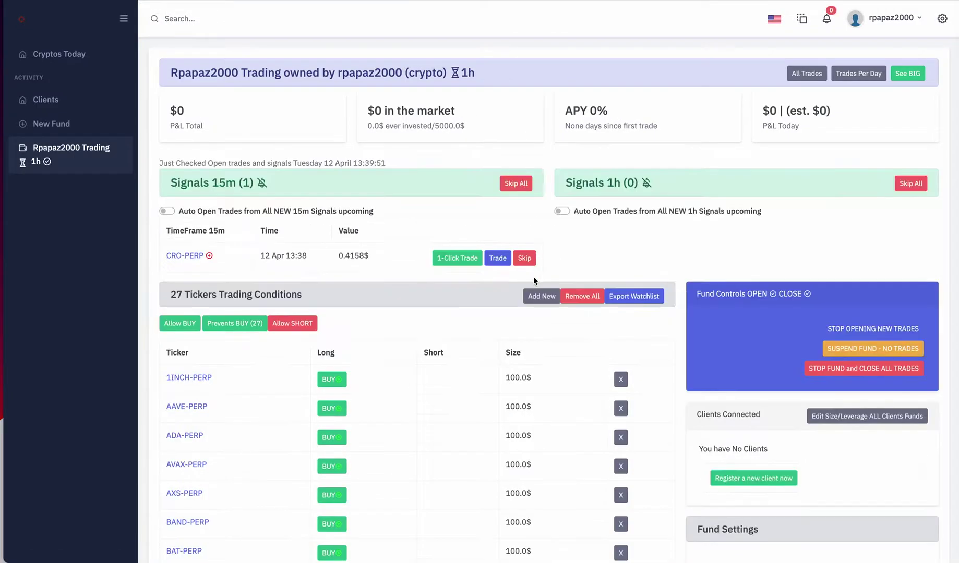
{"action": "scroll", "coordinate": [495, 359], "scroll_direction": "down", "scroll_amount": 2}
{"action": "scroll", "coordinate": [495, 356], "scroll_direction": "down", "scroll_amount": 2}
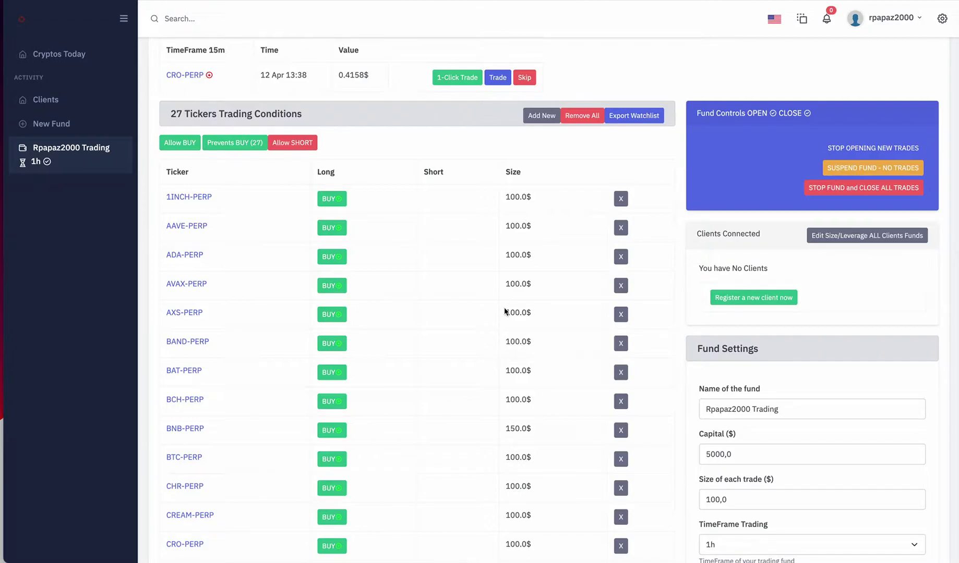
Check the CROPERP chart in TradingView, return to the fund and enable auto-opening trades from all new 15m signals.
{"action": "key", "text": "ctrl+Tab"}
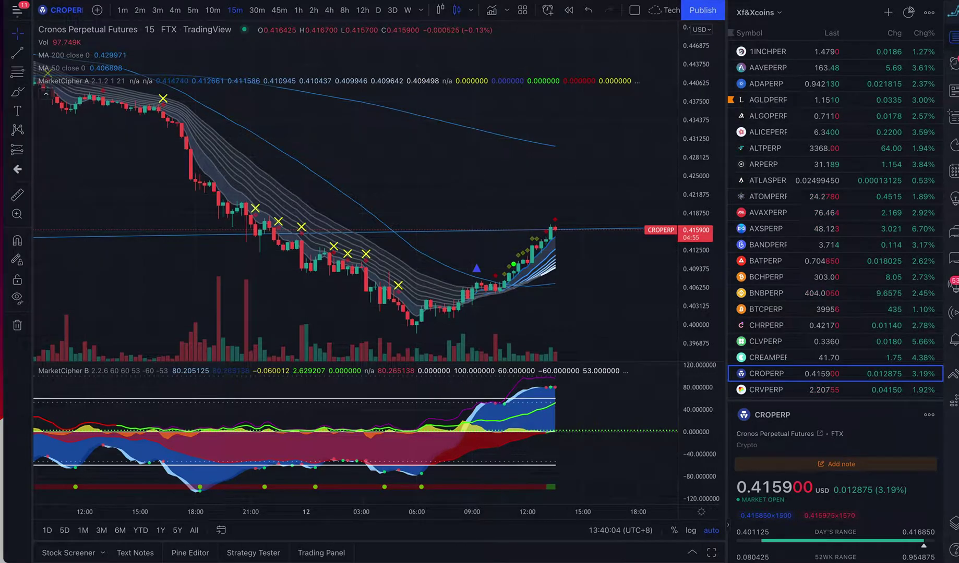
{"action": "key", "text": "ctrl+Tab"}
{"action": "scroll", "coordinate": [437, 146], "scroll_direction": "up", "scroll_amount": 4}
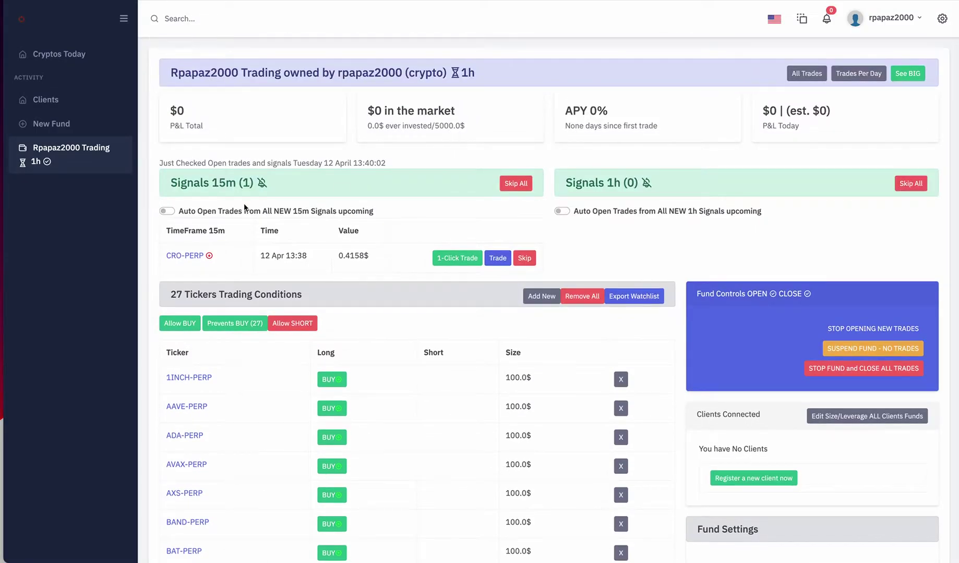
{"action": "left_click", "coordinate": [174, 211]}
Go through the take profit, safe take profit, stop loss and order-cancel delay fields of the fund's SL/TP parameters.
{"action": "scroll", "coordinate": [755, 238], "scroll_direction": "down", "scroll_amount": 10}
{"action": "scroll", "coordinate": [755, 239], "scroll_direction": "down", "scroll_amount": 4}
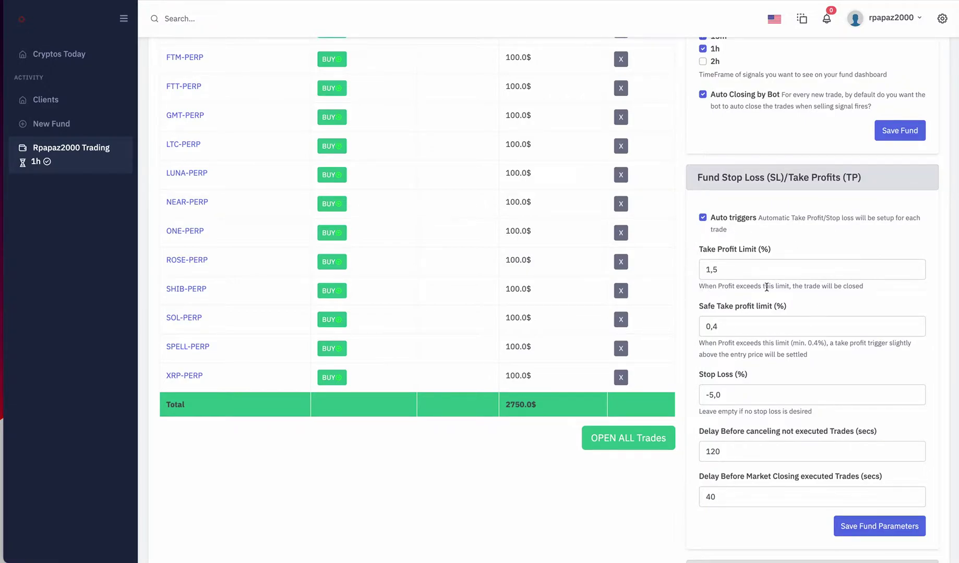
{"action": "left_click", "coordinate": [914, 267]}
{"action": "left_click_drag", "start_coordinate": [716, 342], "coordinate": [786, 342]}
{"action": "left_click", "coordinate": [797, 341]}
{"action": "left_click_drag", "start_coordinate": [735, 392], "coordinate": [670, 389]}
{"action": "double_click", "coordinate": [721, 444]}
Go over the fund's capital and trade size, and select 15m as its trading timeframe without saving.
{"action": "scroll", "coordinate": [774, 425], "scroll_direction": "up", "scroll_amount": 5}
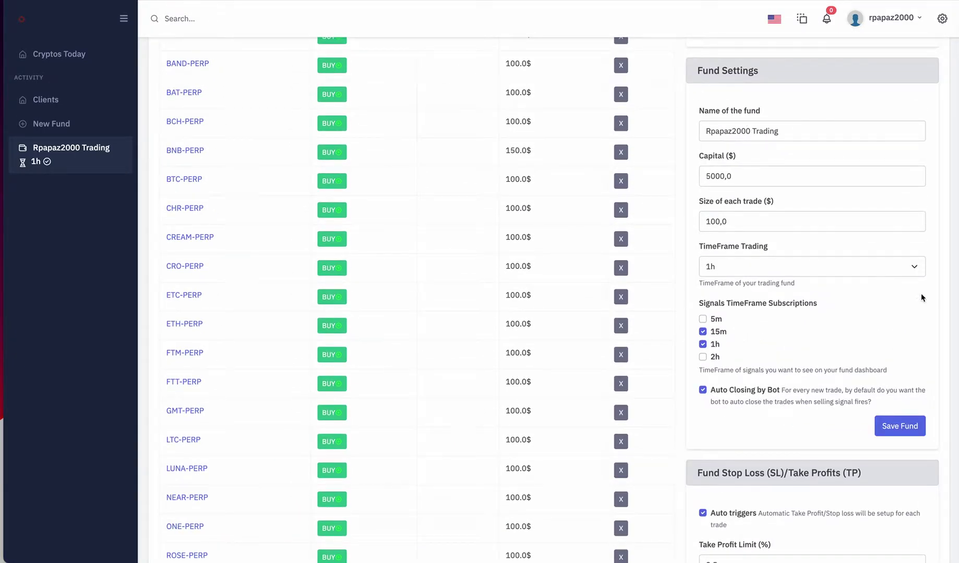
{"action": "left_click_drag", "start_coordinate": [733, 176], "coordinate": [691, 176]}
{"action": "left_click_drag", "start_coordinate": [737, 222], "coordinate": [684, 222]}
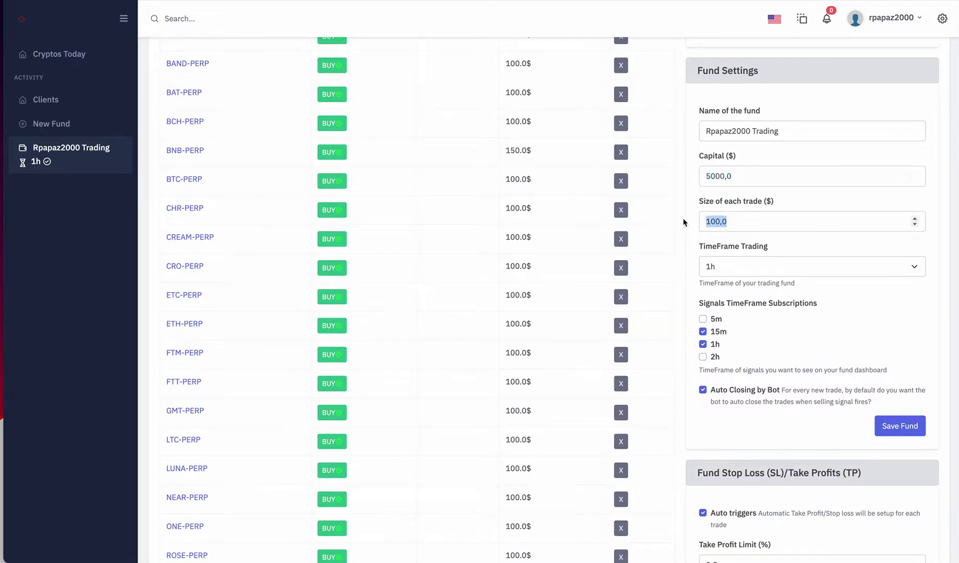
{"action": "left_click", "coordinate": [746, 270]}
{"action": "left_click", "coordinate": [744, 255]}
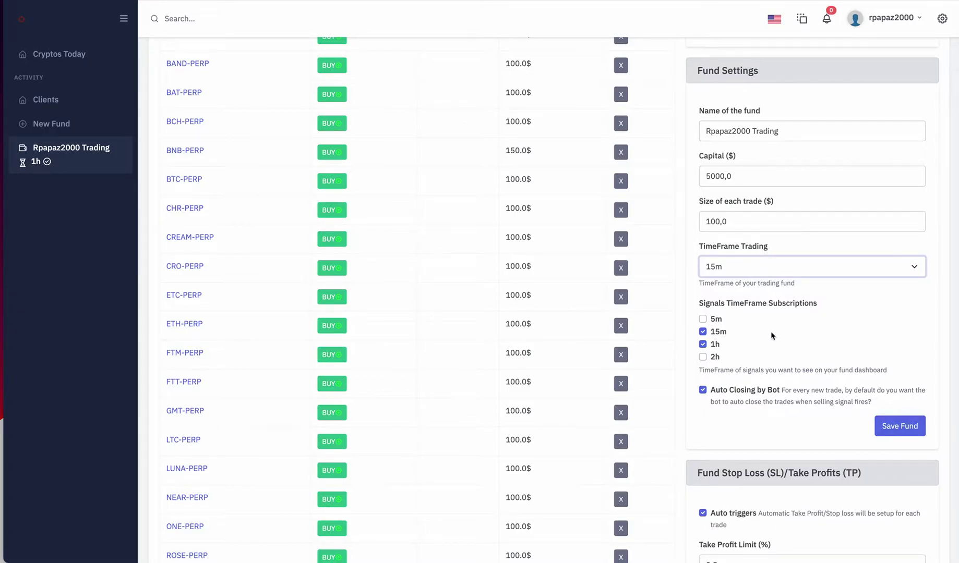
Turn on notifications for the fund's 15m signals.
{"action": "scroll", "coordinate": [771, 334], "scroll_direction": "up", "scroll_amount": 9}
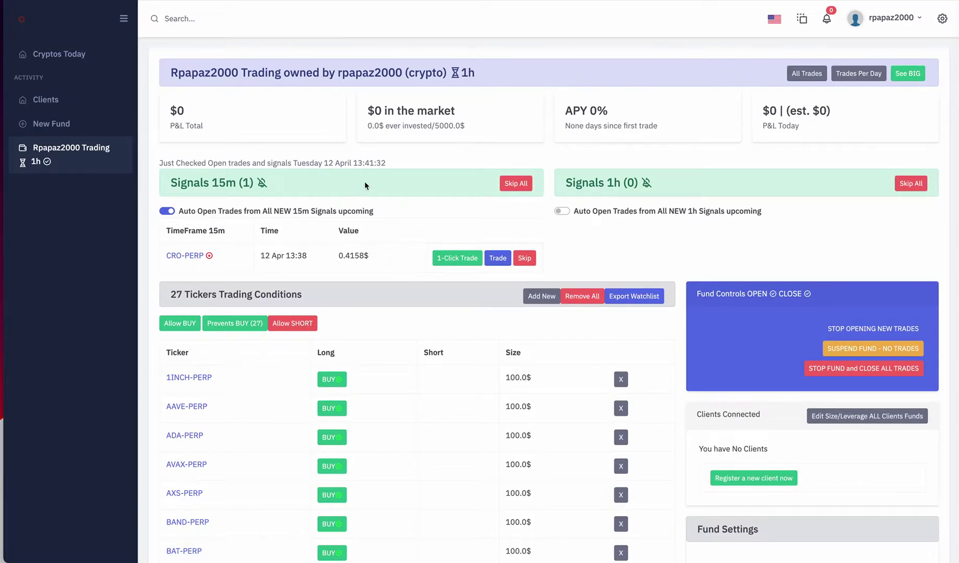
{"action": "left_click", "coordinate": [261, 183]}
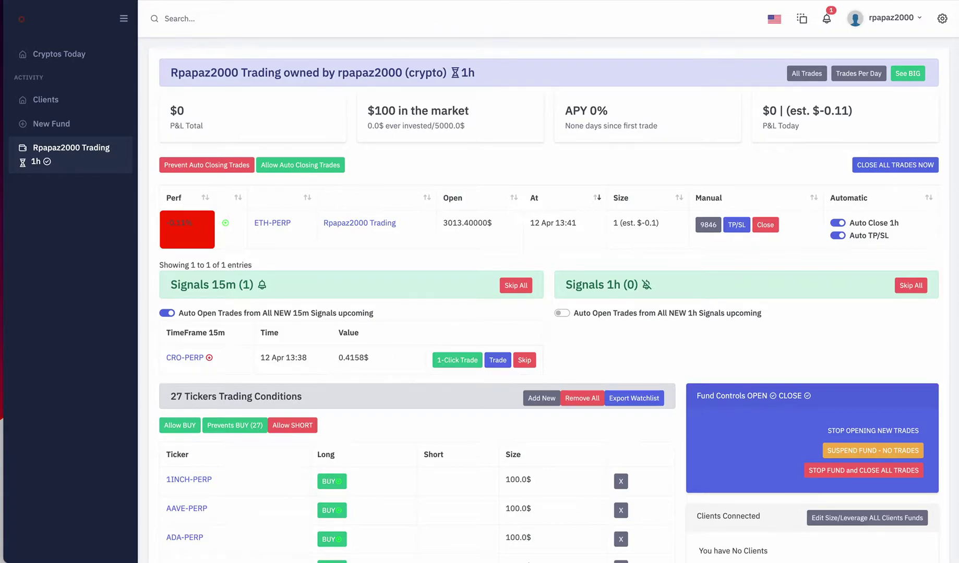
Switch to TradingView and open the ETHPERP chart from the watchlist.
{"action": "left_click_drag", "start_coordinate": [397, 254], "coordinate": [404, 244]}
{"action": "left_click", "coordinate": [405, 250]}
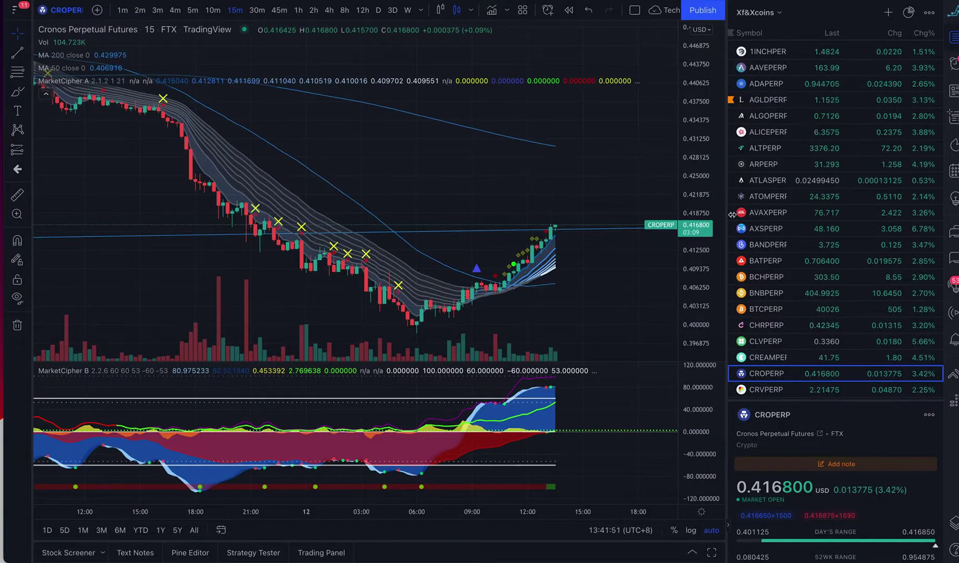
{"action": "scroll", "coordinate": [800, 302], "scroll_direction": "down", "scroll_amount": 5}
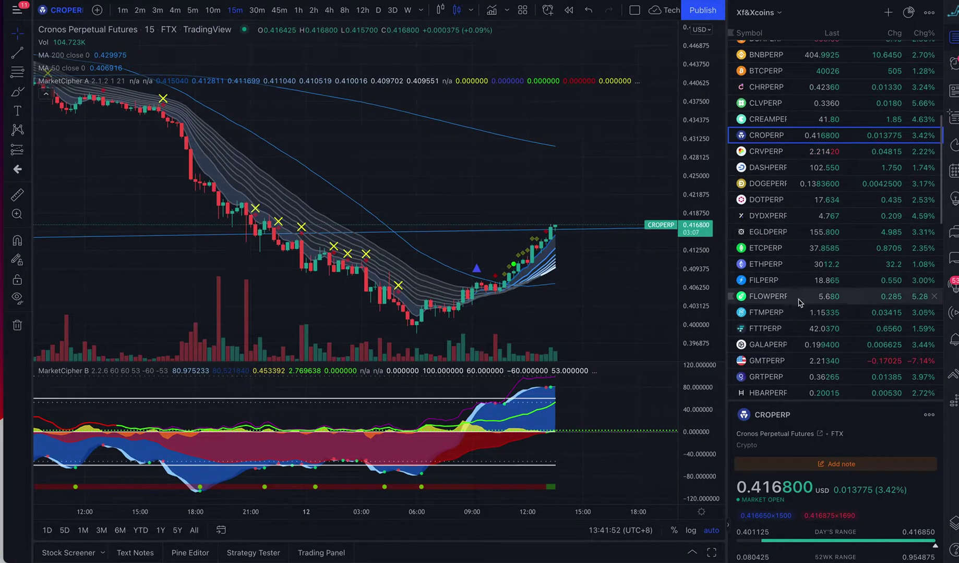
{"action": "left_click", "coordinate": [799, 264]}
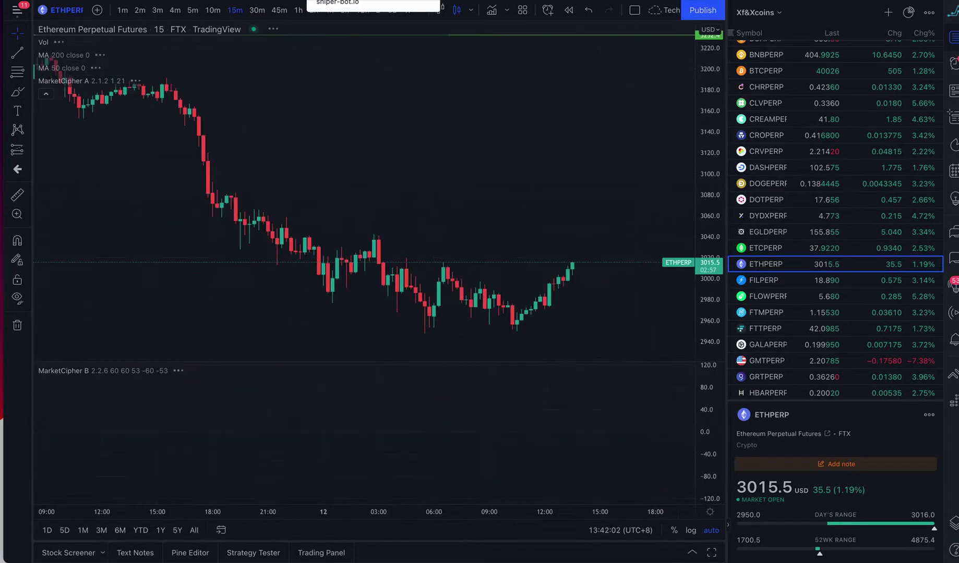
Switch back to the Sniper Bot fund, open the ETH-PERP trade's details and update its trading timeframe to 15m.
{"action": "left_click", "coordinate": [344, 2]}
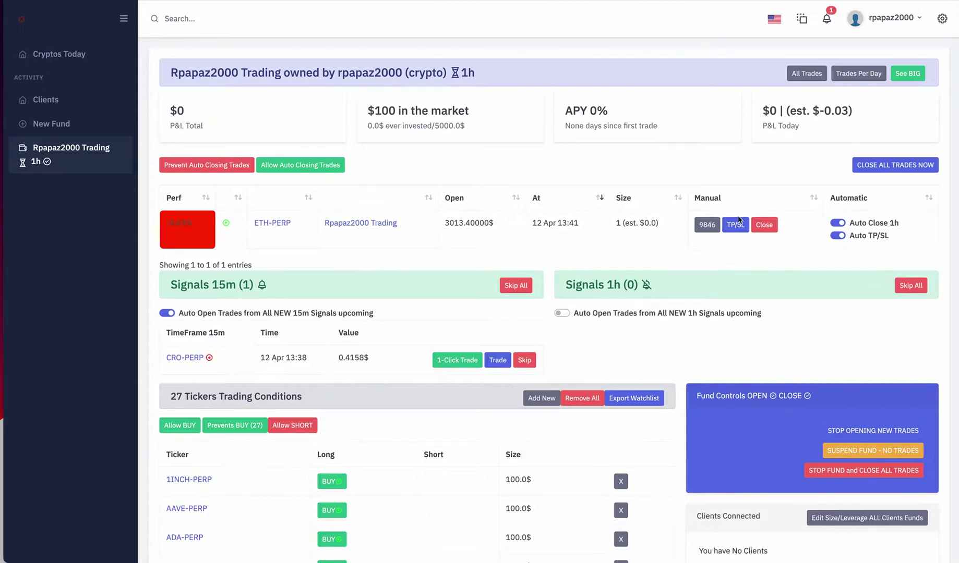
{"action": "left_click", "coordinate": [702, 226]}
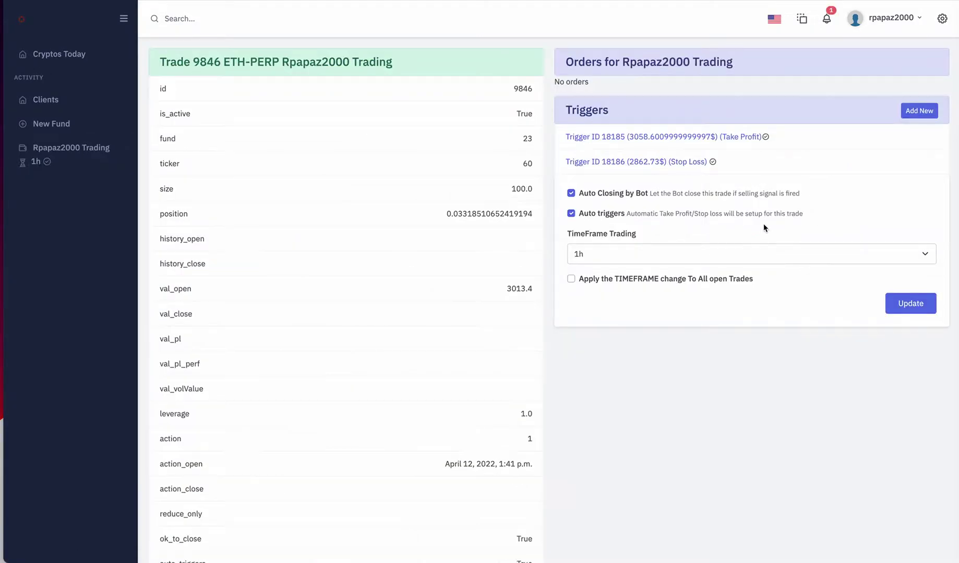
{"action": "left_click", "coordinate": [620, 260]}
{"action": "left_click", "coordinate": [623, 245]}
{"action": "left_click", "coordinate": [893, 303]}
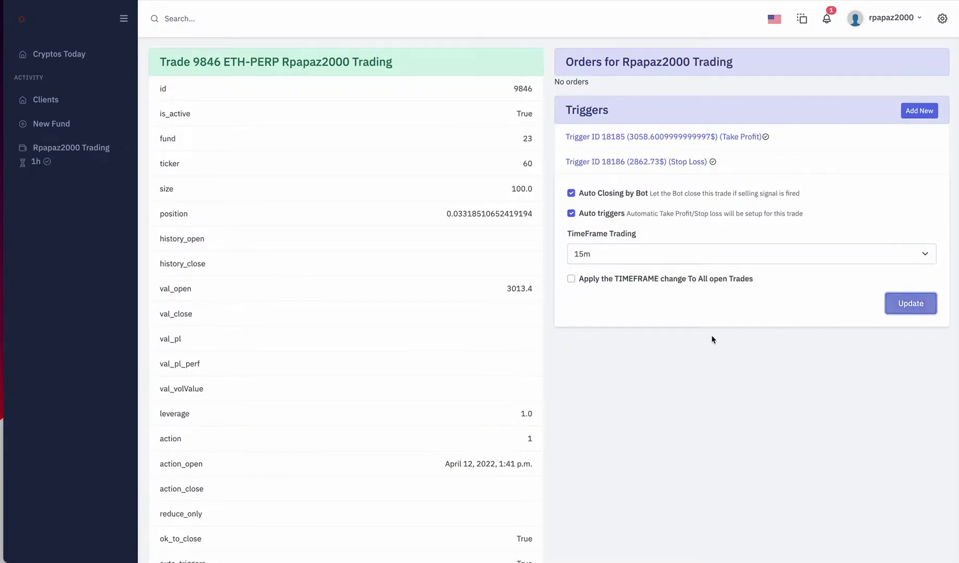
Set the fund's trading timeframe to 15m and save the fund.
{"action": "scroll", "coordinate": [657, 342], "scroll_direction": "down", "scroll_amount": 1}
{"action": "scroll", "coordinate": [656, 343], "scroll_direction": "down", "scroll_amount": 10}
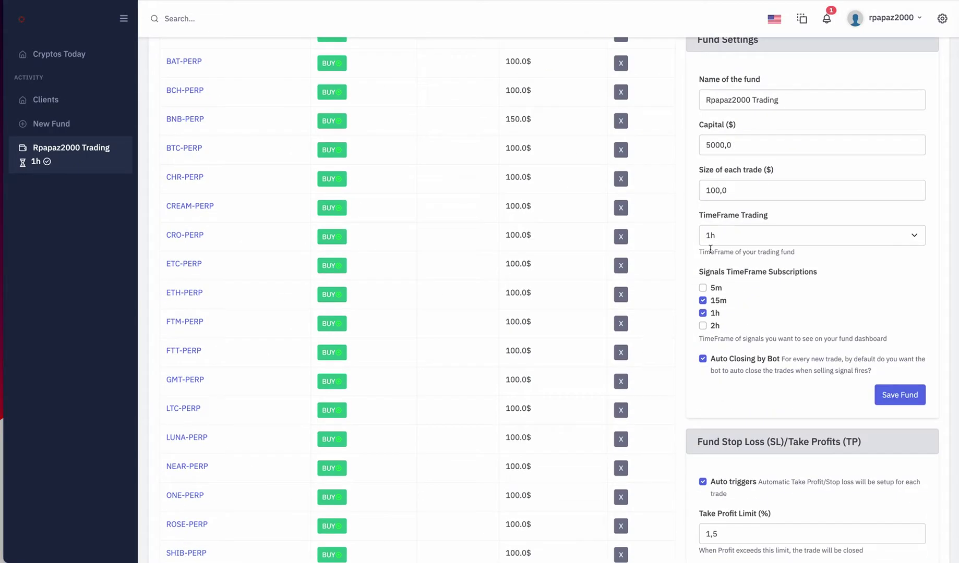
{"action": "left_click", "coordinate": [725, 238]}
{"action": "left_click", "coordinate": [726, 224]}
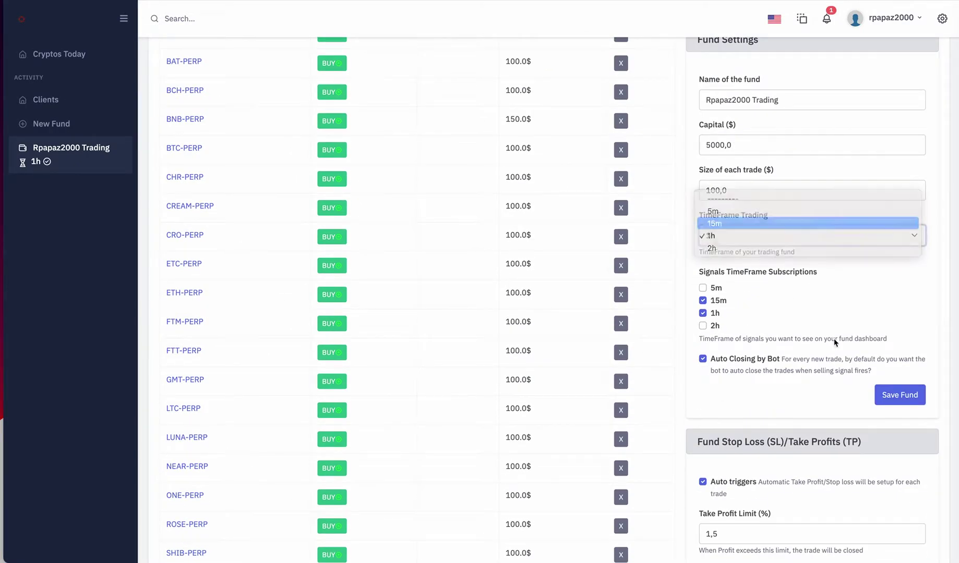
{"action": "left_click", "coordinate": [900, 395]}
Review the fund's open trade, signals, ticker conditions and settings.
{"action": "scroll", "coordinate": [658, 397], "scroll_direction": "down", "scroll_amount": 8}
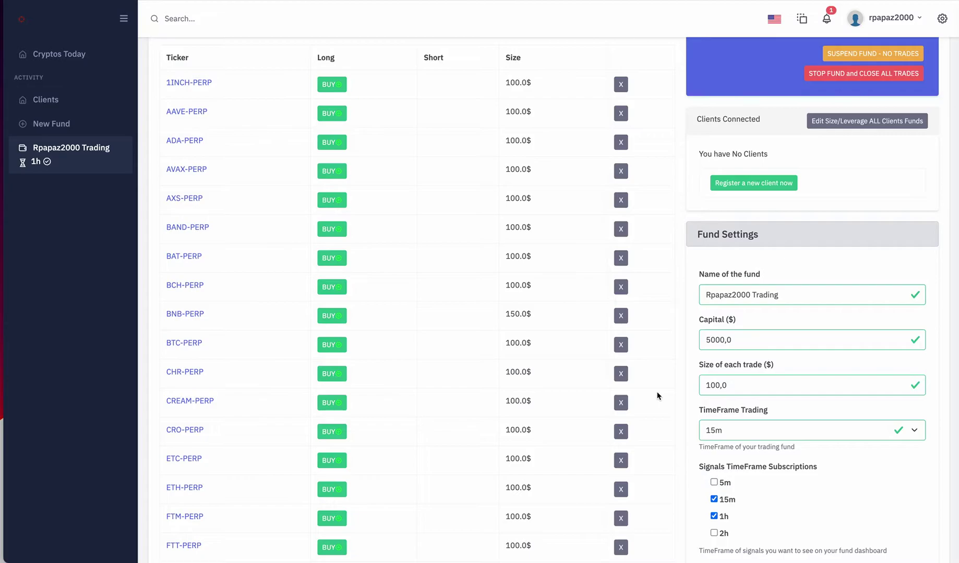
{"action": "scroll", "coordinate": [658, 396], "scroll_direction": "down", "scroll_amount": 4}
{"action": "scroll", "coordinate": [658, 397], "scroll_direction": "up", "scroll_amount": 11}
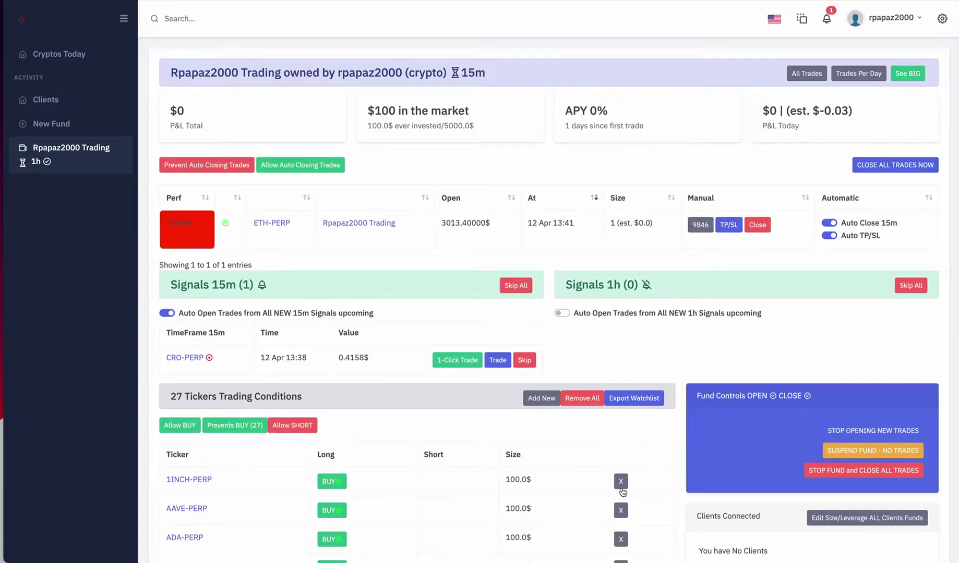
{"action": "scroll", "coordinate": [654, 502], "scroll_direction": "down", "scroll_amount": 4}
{"action": "scroll", "coordinate": [654, 501], "scroll_direction": "down", "scroll_amount": 6}
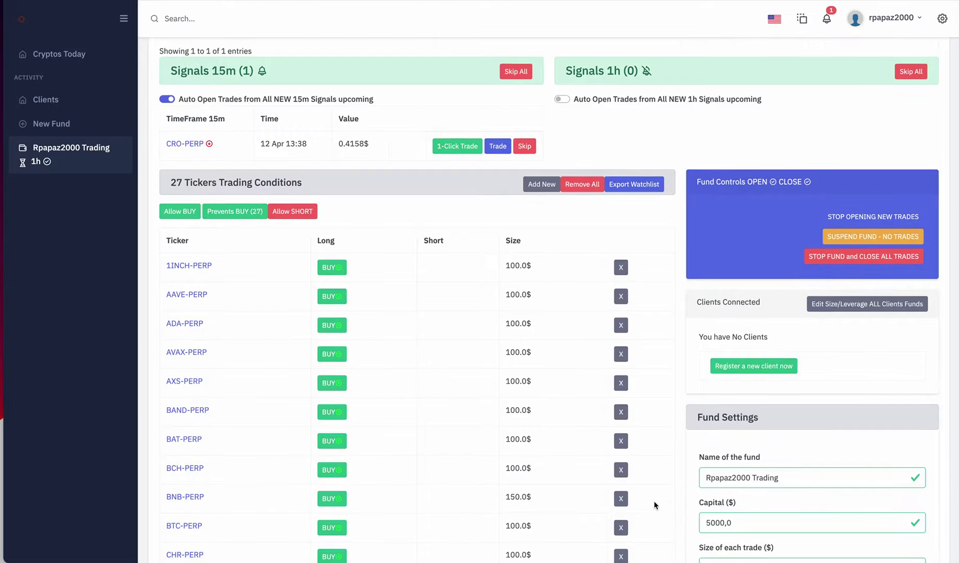
{"action": "scroll", "coordinate": [654, 501], "scroll_direction": "down", "scroll_amount": 2}
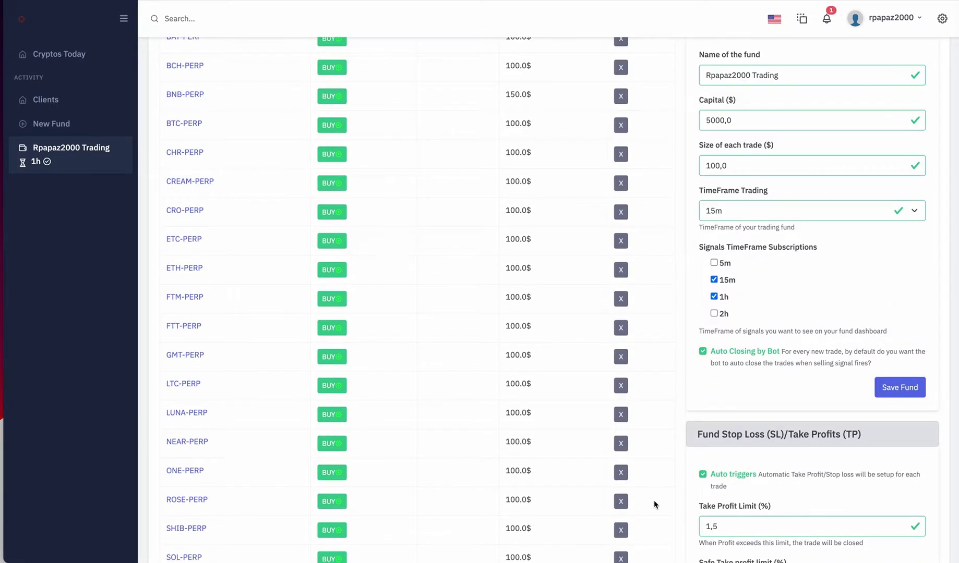
Open the form for registering a new client.
{"action": "scroll", "coordinate": [654, 500], "scroll_direction": "up", "scroll_amount": 7}
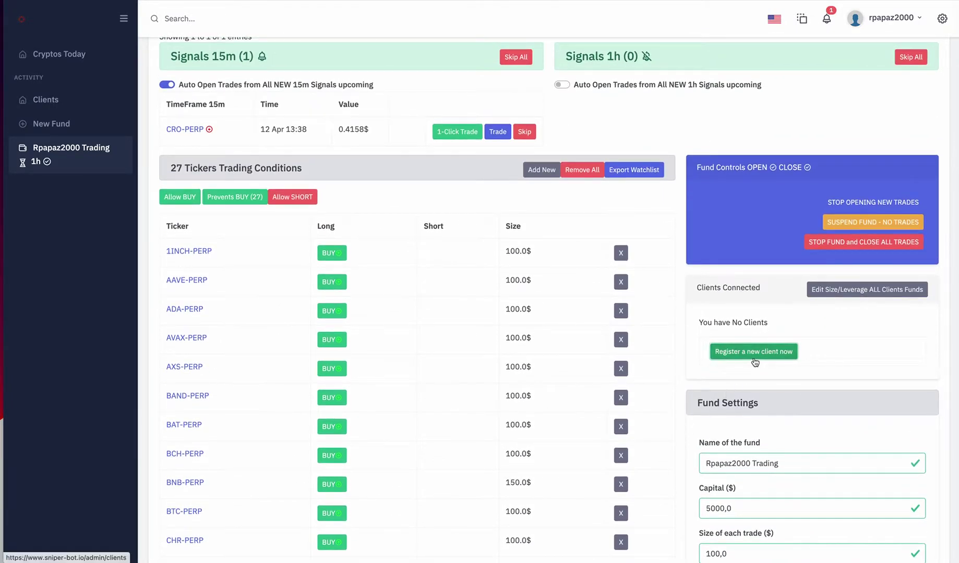
{"action": "left_click", "coordinate": [752, 352]}
{"action": "left_click", "coordinate": [917, 117]}
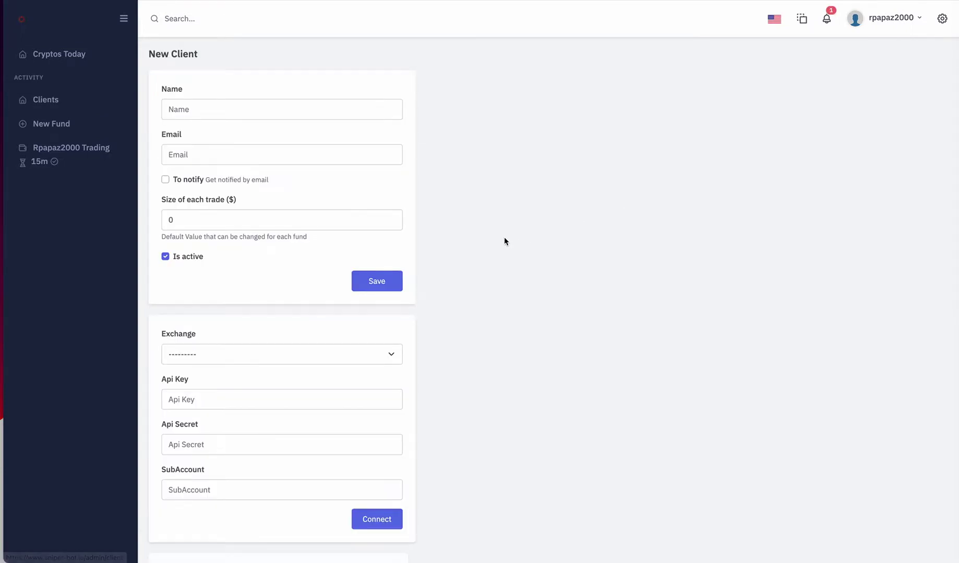
Enter the new client's name and set the size of each trade to $100.
{"action": "left_click", "coordinate": [260, 111]}
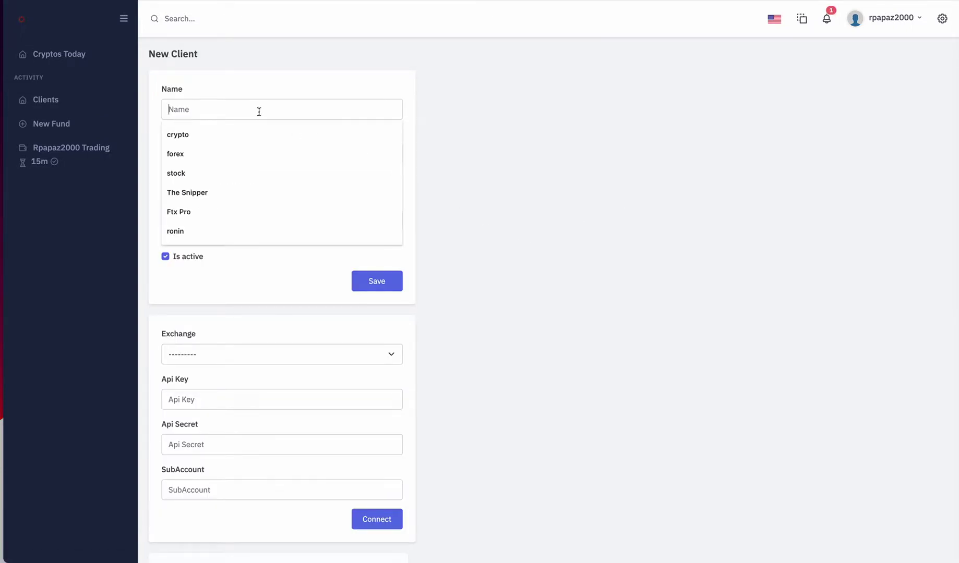
{"action": "type", "text": "rafi test"}
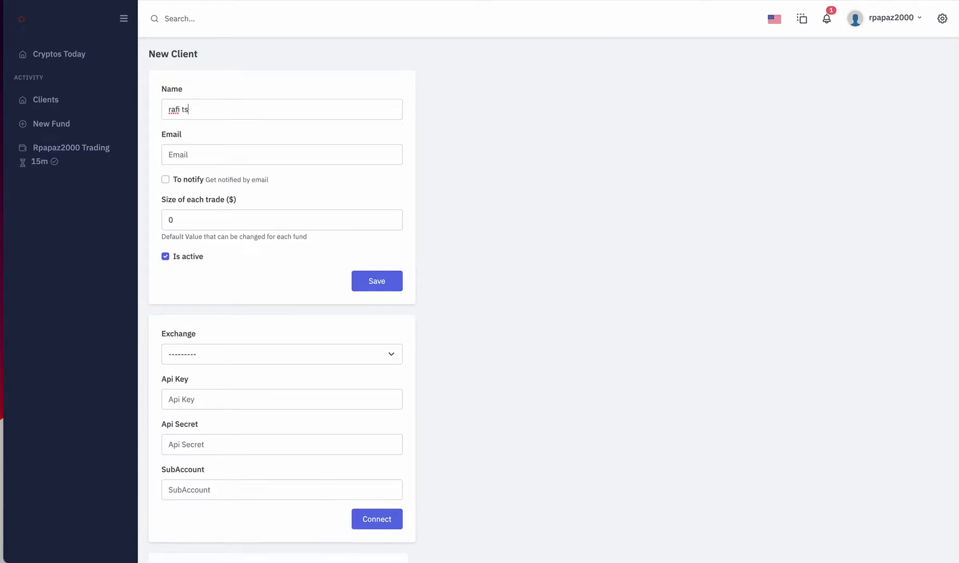
{"action": "type", "text": " ftx"}
{"action": "left_click_drag", "start_coordinate": [173, 221], "coordinate": [128, 222]}
{"action": "type", "text": "1"}
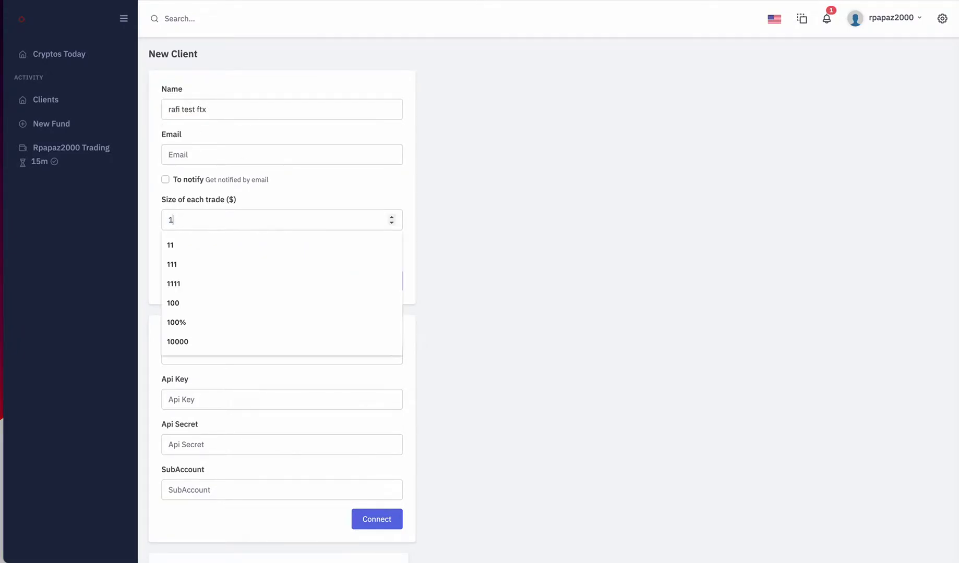
{"action": "type", "text": "00"}
{"action": "left_click", "coordinate": [586, 214]}
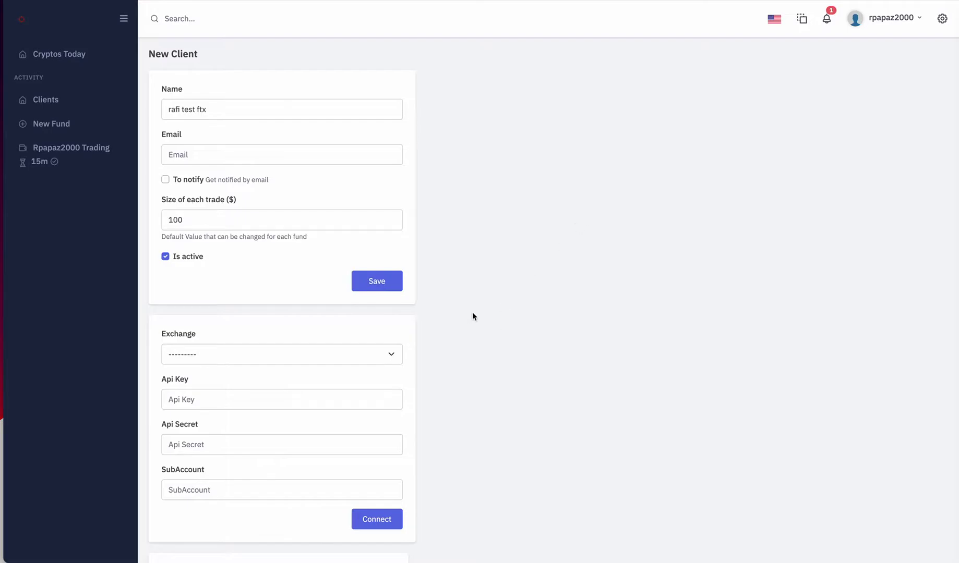
{"action": "triple_click", "coordinate": [213, 240]}
{"action": "left_click", "coordinate": [215, 266]}
Choose the exchange for the new client's API connection and activate its API key field.
{"action": "left_click", "coordinate": [189, 361]}
{"action": "left_click", "coordinate": [197, 367]}
{"action": "left_click", "coordinate": [201, 405]}
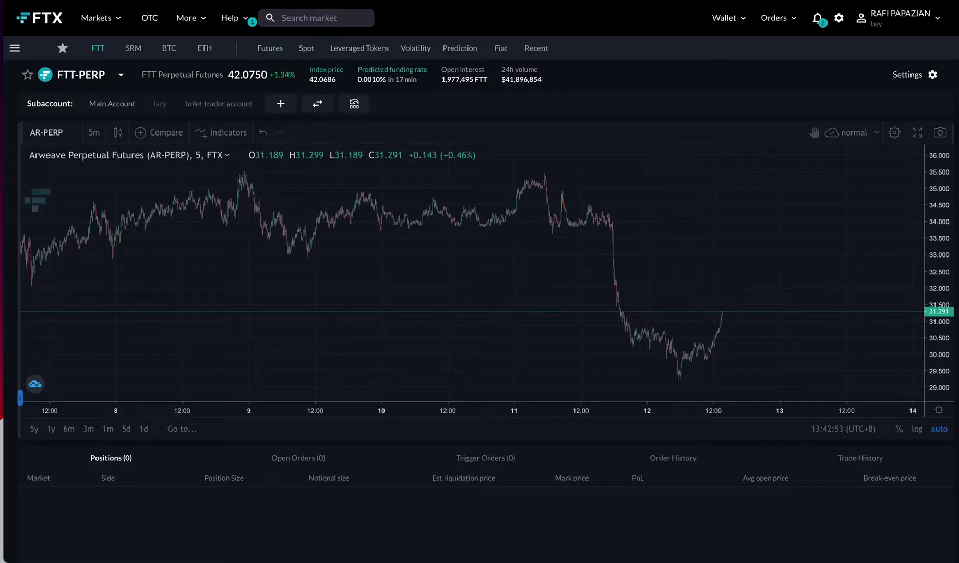
Switch to FTX and open the API keys section of the account's profile settings.
{"action": "mouse_move", "coordinate": [886, 32]}
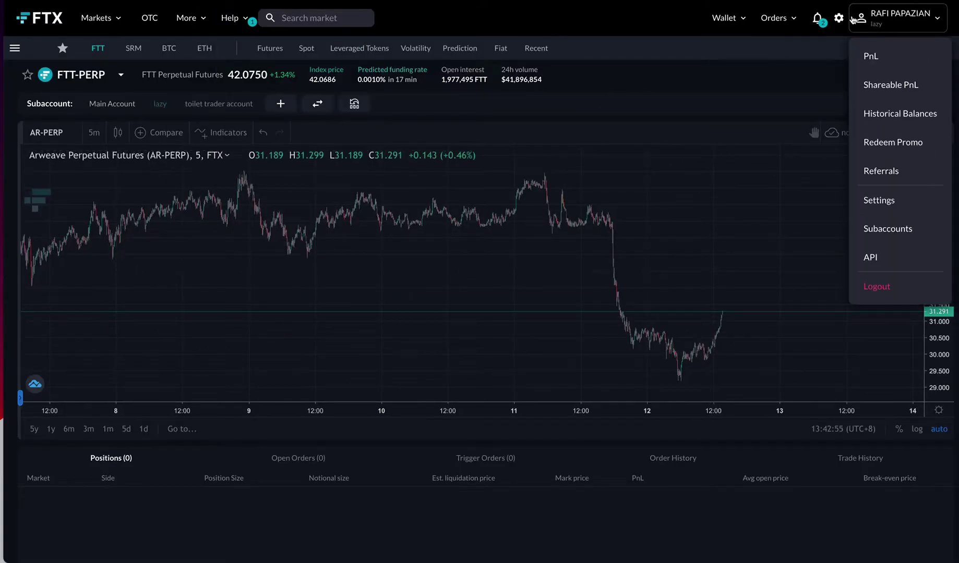
{"action": "left_click", "coordinate": [869, 196]}
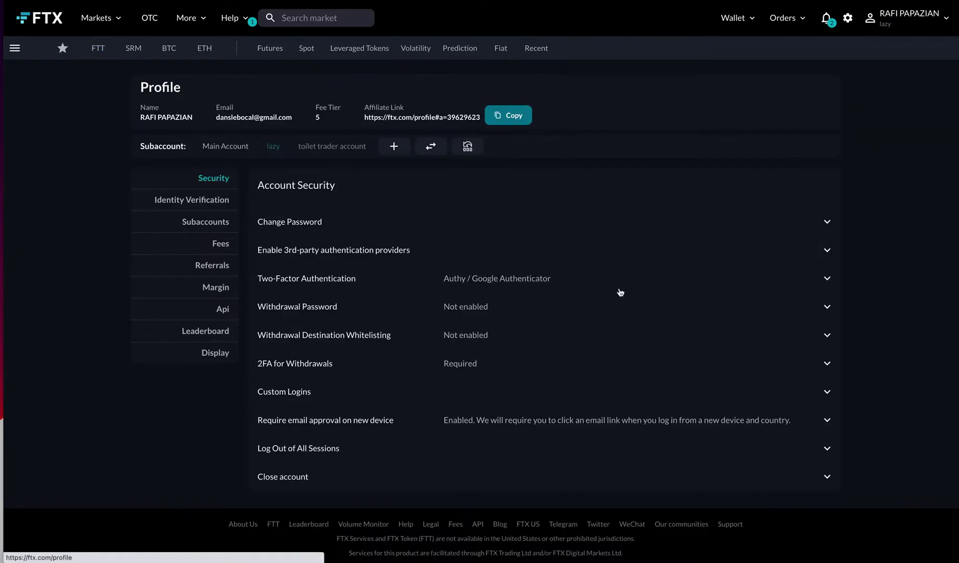
{"action": "left_click", "coordinate": [218, 310]}
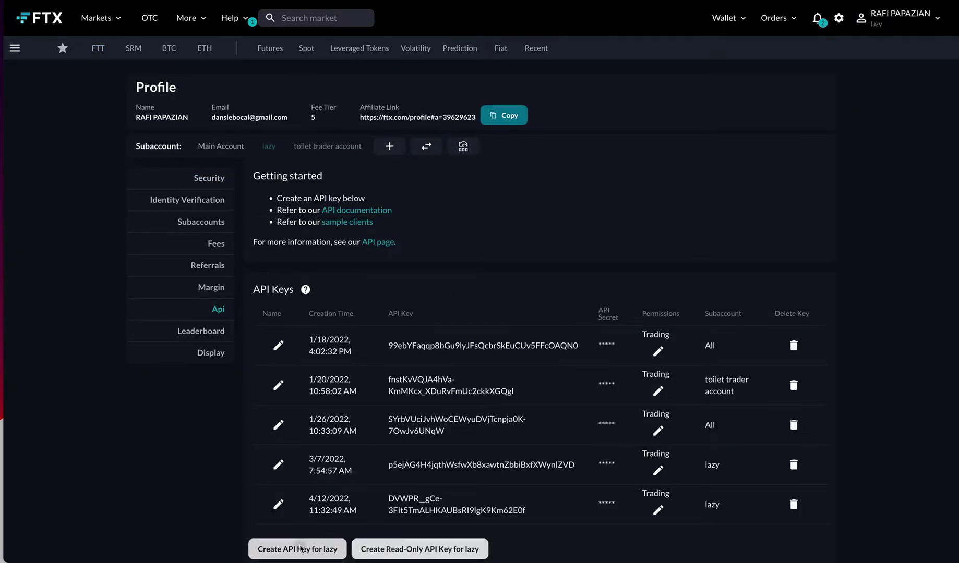
Create an API key for the lazy subaccount in FTX and paste the API key into the new client's connection form.
{"action": "left_click", "coordinate": [297, 549]}
{"action": "left_click", "coordinate": [620, 286]}
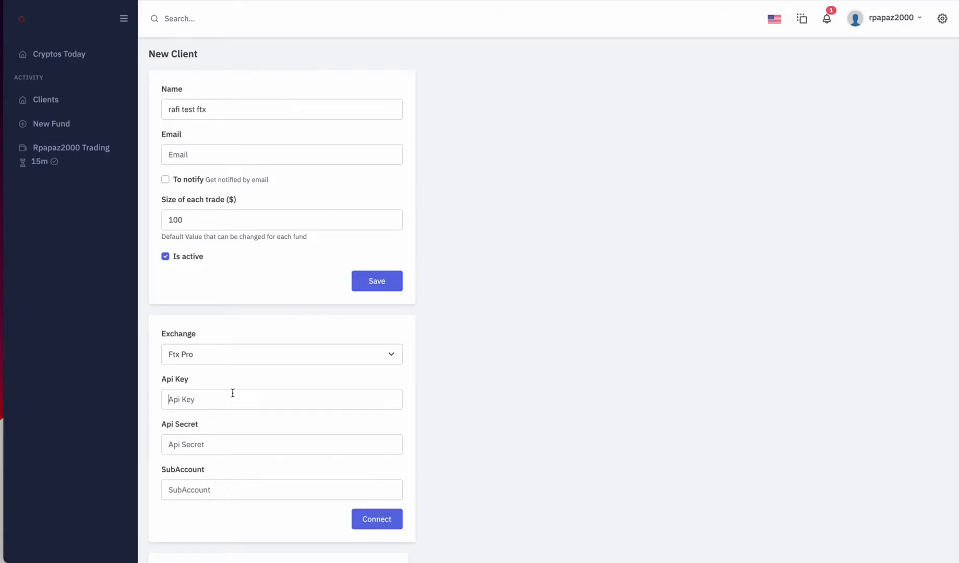
{"action": "left_click", "coordinate": [233, 394]}
{"action": "key", "text": "ctrl+v"}
{"action": "key", "text": "Tab"}
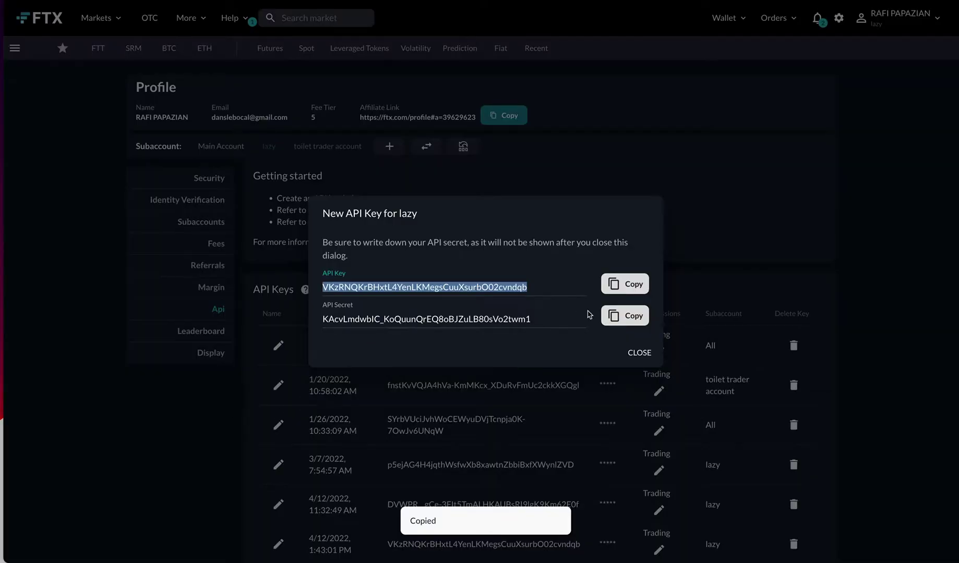
Copy the API secret into the client form, enter lazy as the subaccount, and connect the client to Ftx Pro.
{"action": "left_click", "coordinate": [608, 316]}
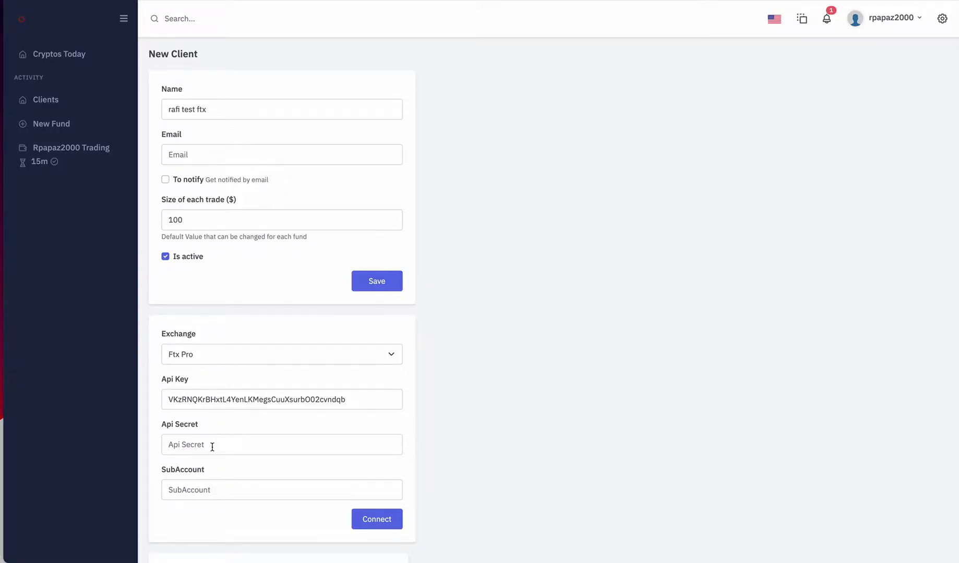
{"action": "left_click", "coordinate": [212, 448]}
{"action": "key", "text": "super+v"}
{"action": "left_click", "coordinate": [204, 487]}
{"action": "type", "text": "lazy"}
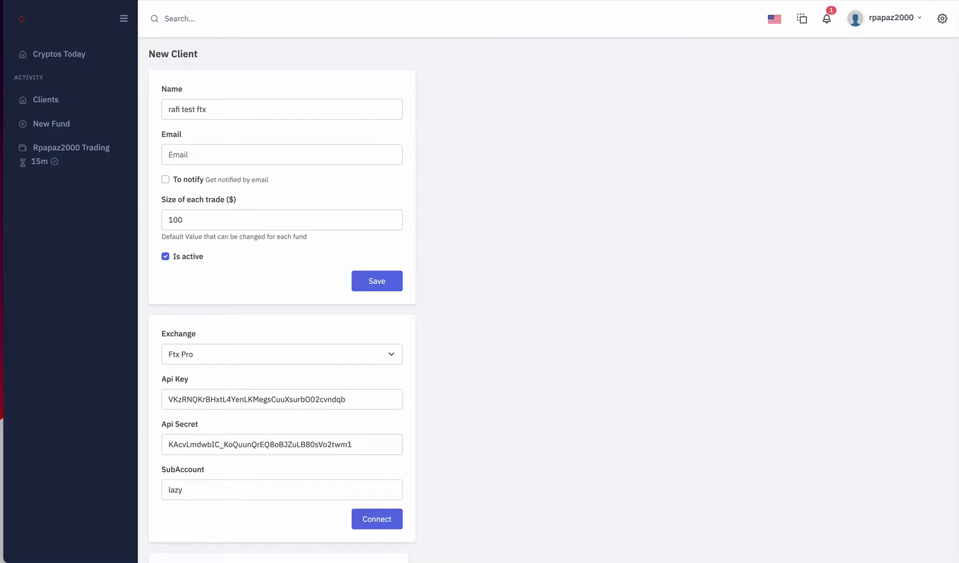
{"action": "left_click", "coordinate": [394, 519]}
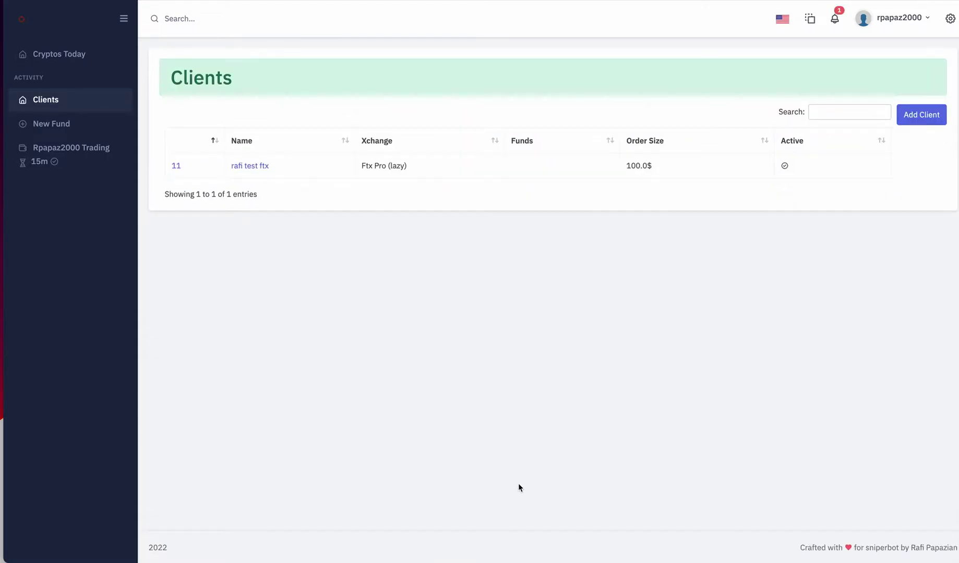
Open the 15m trading fund and connect the newly registered FTX client to it.
{"action": "left_click", "coordinate": [240, 166]}
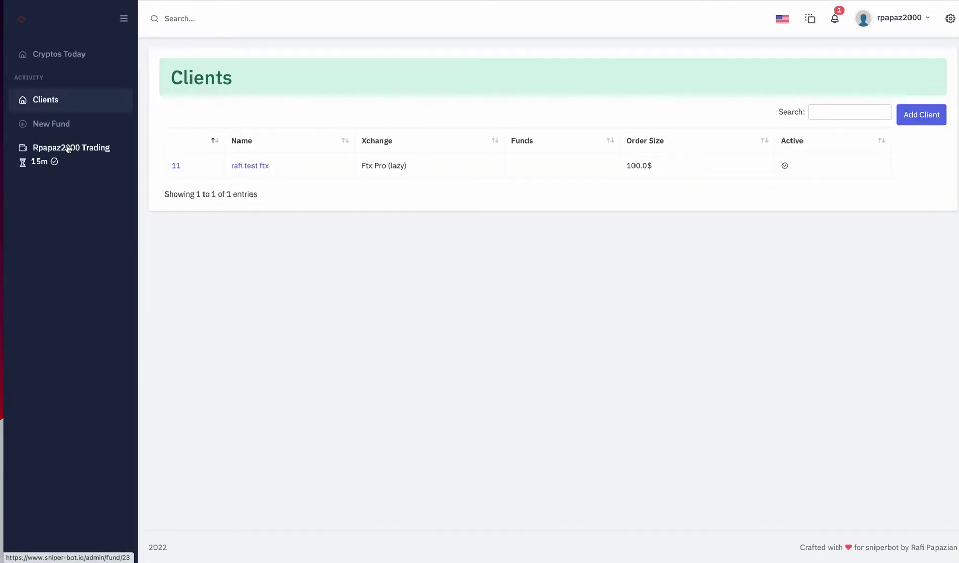
{"action": "left_click", "coordinate": [68, 149]}
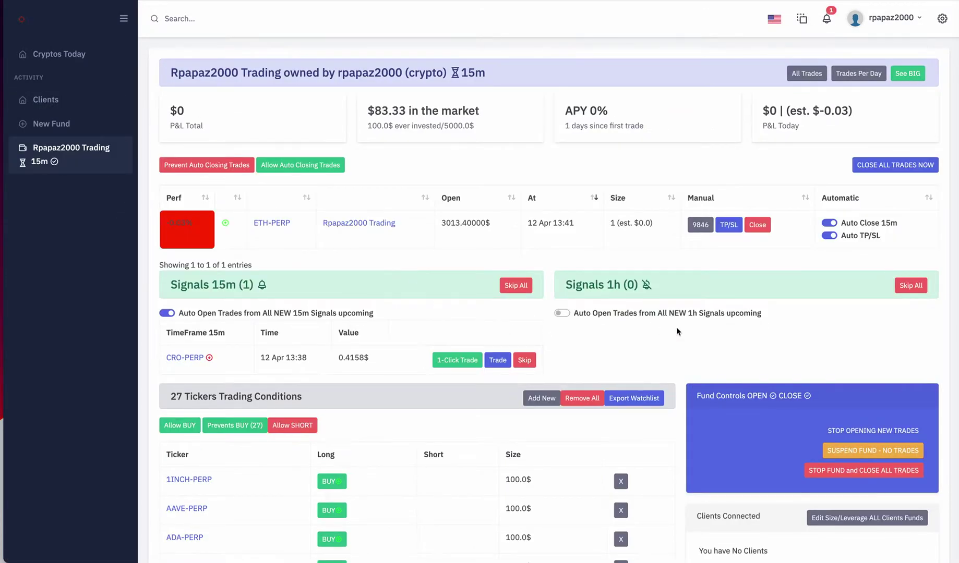
{"action": "scroll", "coordinate": [638, 369], "scroll_direction": "down", "scroll_amount": 4}
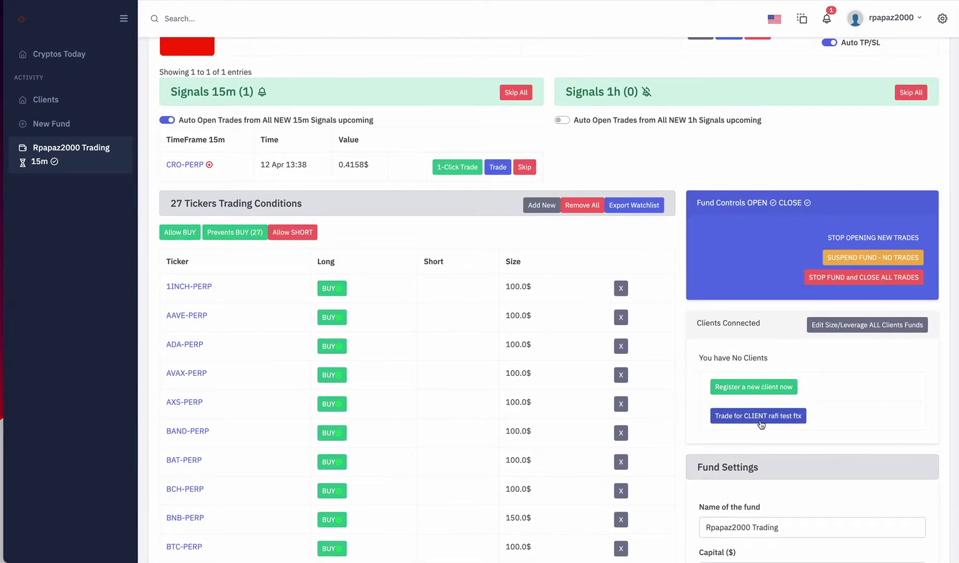
{"action": "left_click", "coordinate": [722, 418]}
Find 1INCHPERP in the TradingView watchlist and place a buy trade on 1INCH-PERP from the Sniper Bot fund.
{"action": "scroll", "coordinate": [494, 433], "scroll_direction": "down", "scroll_amount": 4}
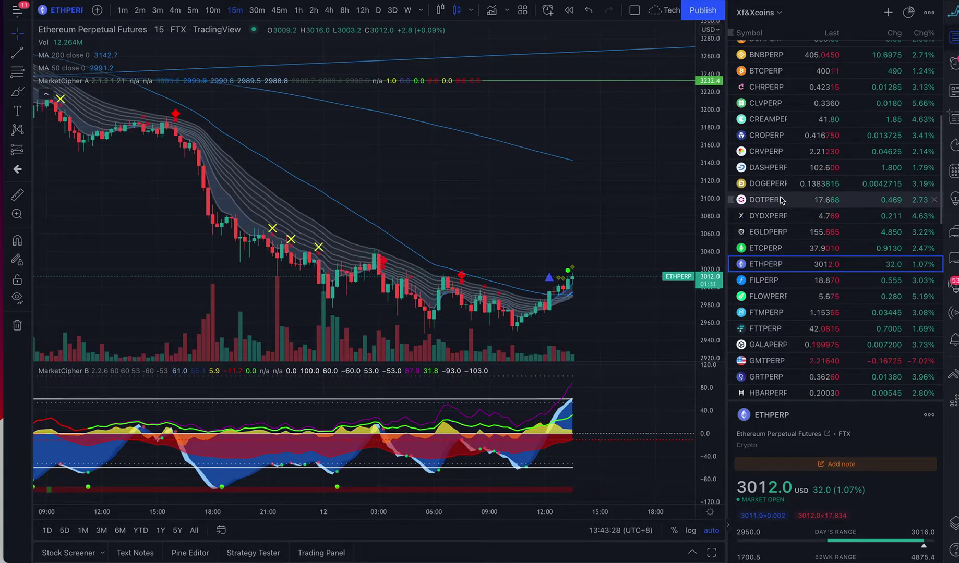
{"action": "scroll", "coordinate": [785, 105], "scroll_direction": "up", "scroll_amount": 5}
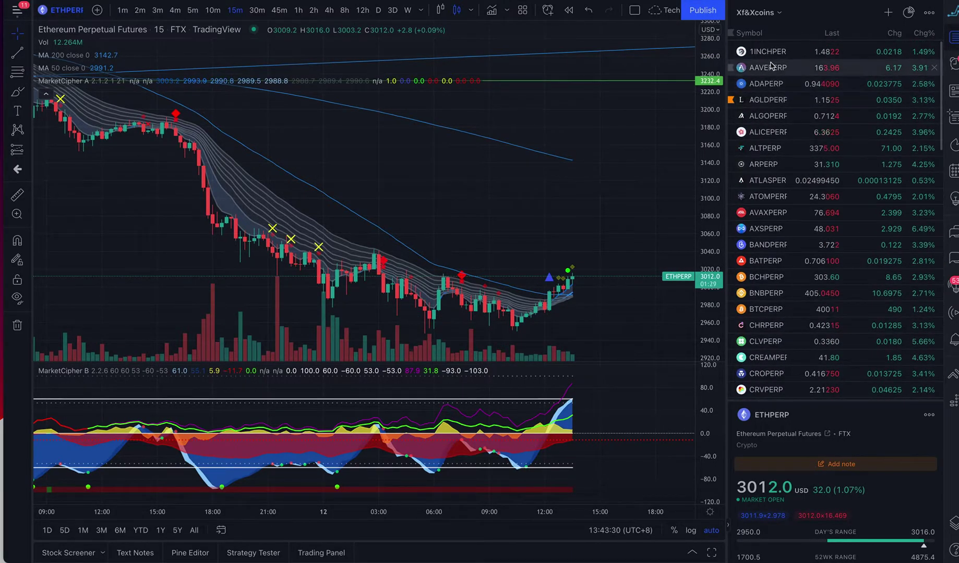
{"action": "left_click", "coordinate": [771, 52]}
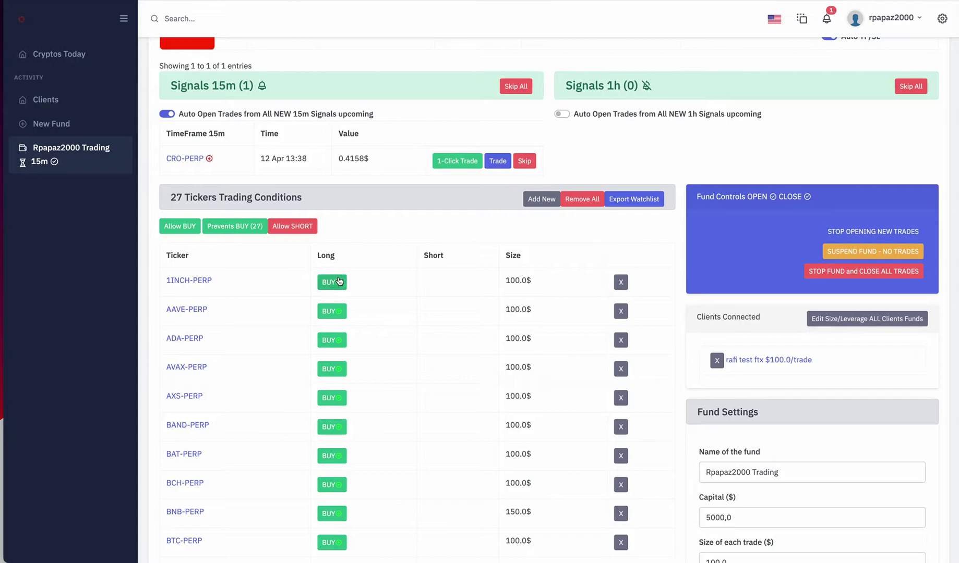
{"action": "left_click", "coordinate": [339, 282]}
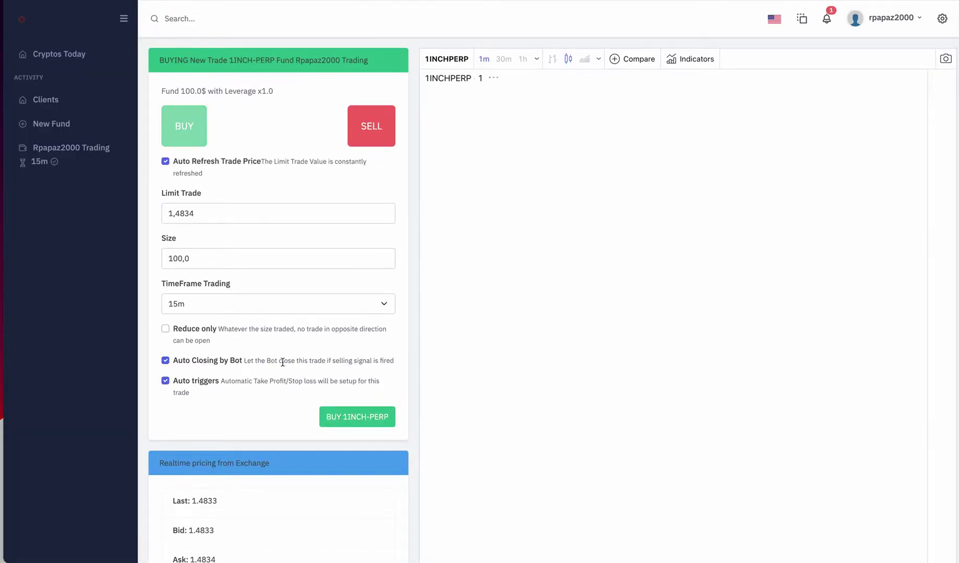
{"action": "left_click", "coordinate": [363, 417]}
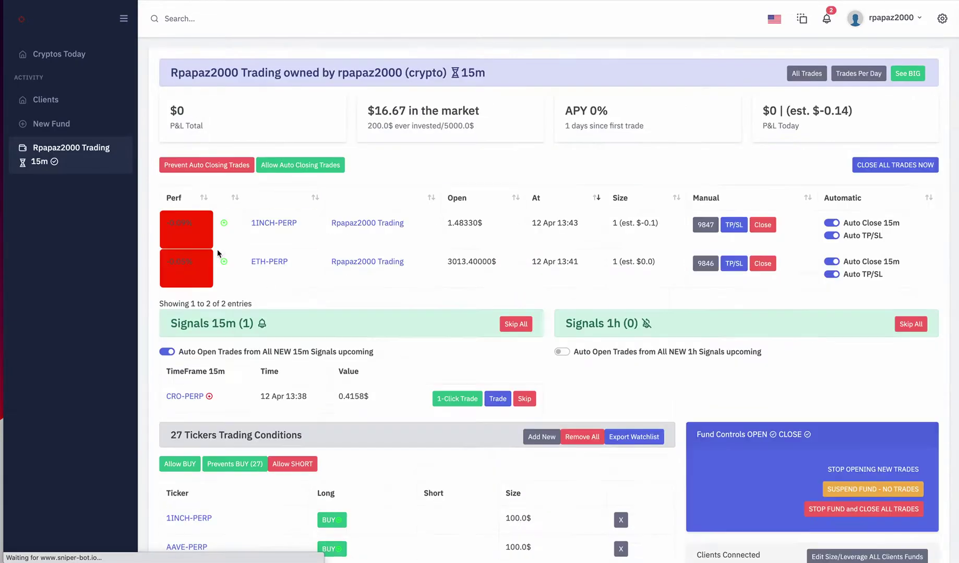
Switch to FTX and close the dialog showing the new API key.
{"action": "left_click", "coordinate": [287, 1]}
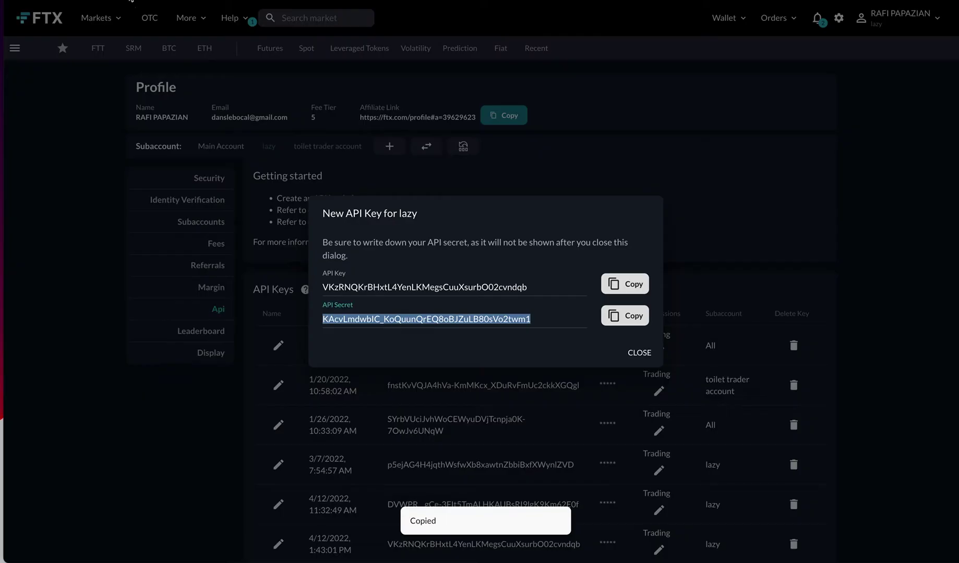
{"action": "left_click", "coordinate": [639, 353]}
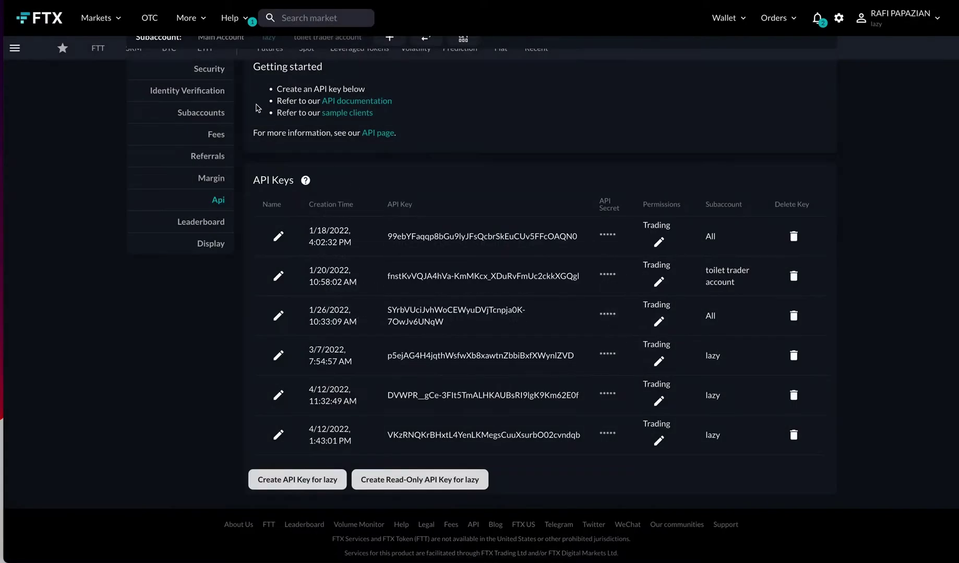
{"action": "scroll", "coordinate": [81, 152], "scroll_direction": "up", "scroll_amount": 2}
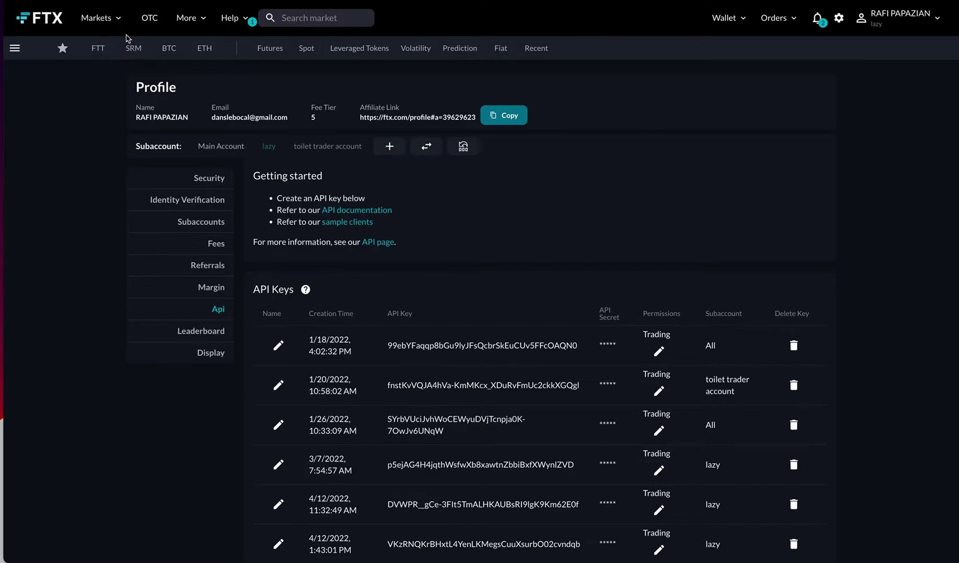
Go to the FTT market page, list the open orders, and bring up the 1INCH-PERP chart from them.
{"action": "mouse_move", "coordinate": [98, 48]}
{"action": "left_click", "coordinate": [70, 85]}
{"action": "scroll", "coordinate": [190, 201], "scroll_direction": "down", "scroll_amount": 1}
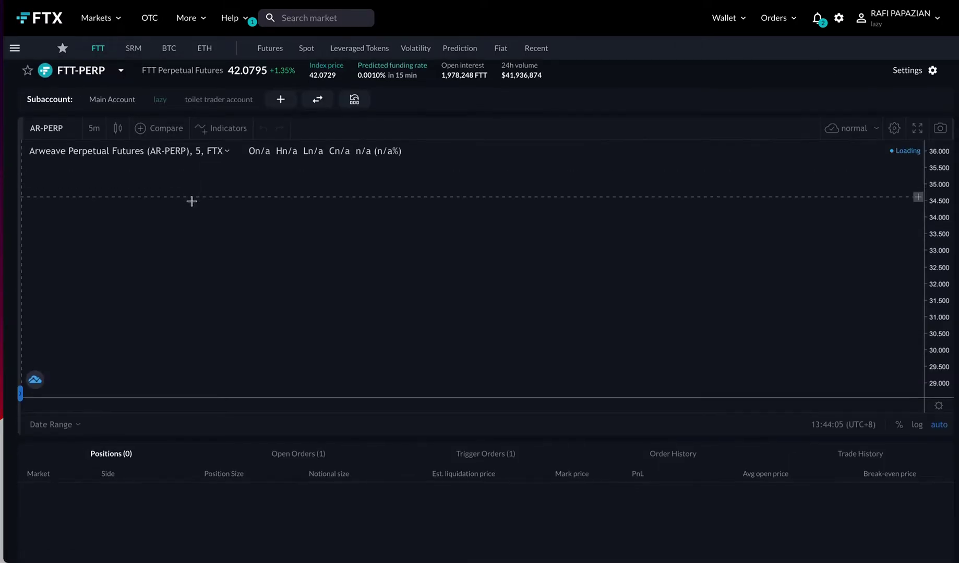
{"action": "left_click", "coordinate": [310, 446]}
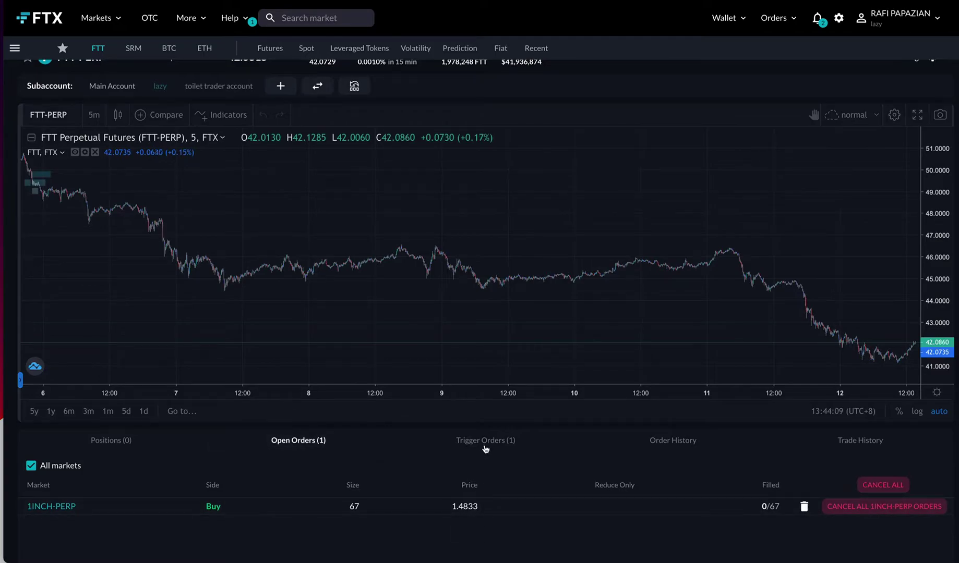
{"action": "left_click", "coordinate": [67, 509]}
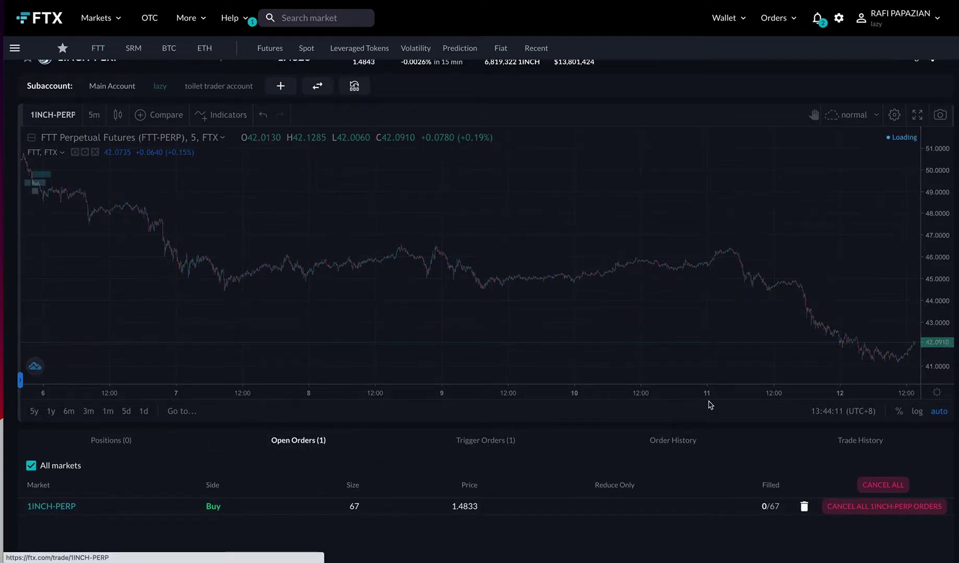
Examine the buy limit and take profit orders on the 1INCH-PERP chart and set its interval to 1m.
{"action": "scroll", "coordinate": [827, 288], "scroll_direction": "up", "scroll_amount": 5}
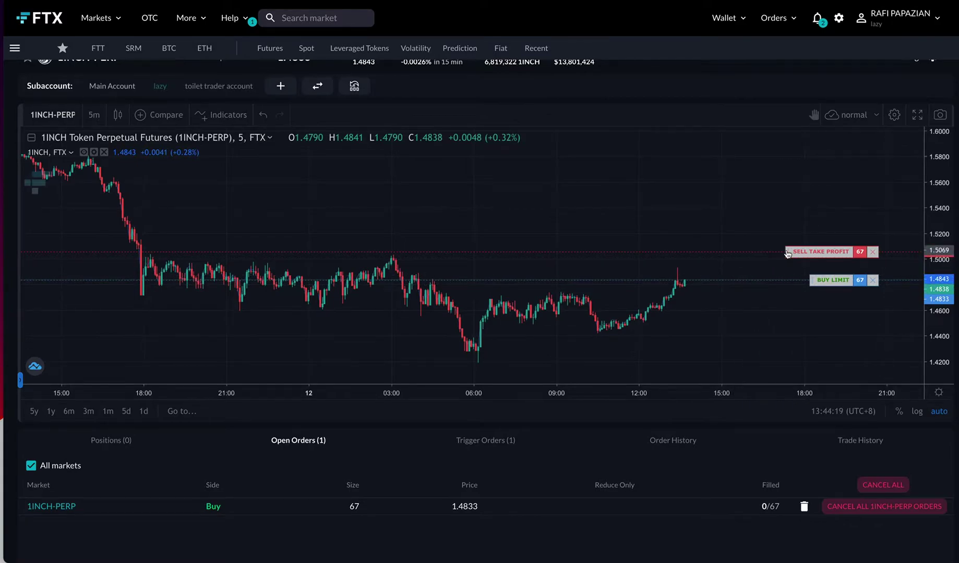
{"action": "scroll", "coordinate": [701, 299], "scroll_direction": "down", "scroll_amount": 3}
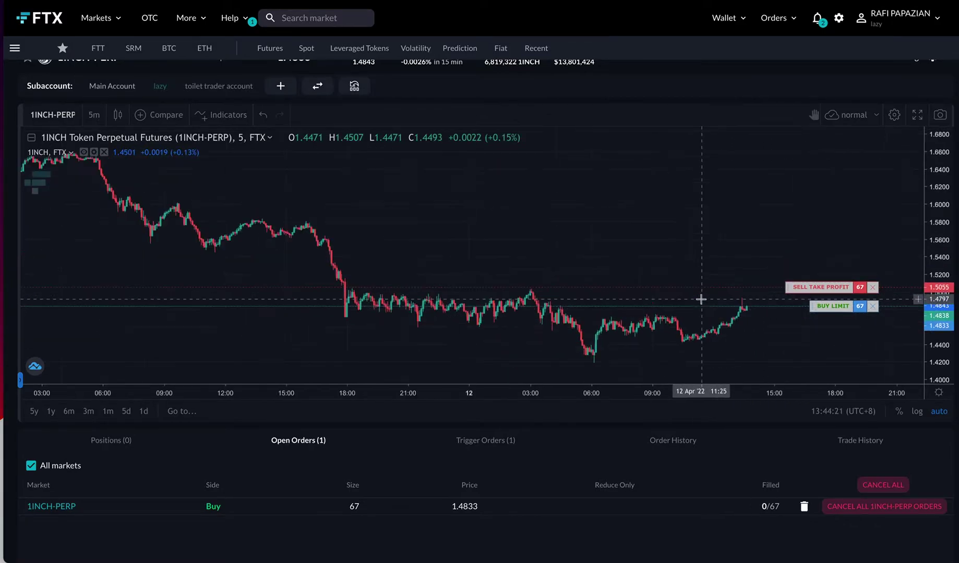
{"action": "scroll", "coordinate": [701, 299], "scroll_direction": "up", "scroll_amount": 5}
{"action": "scroll", "coordinate": [701, 299], "scroll_direction": "up", "scroll_amount": 1}
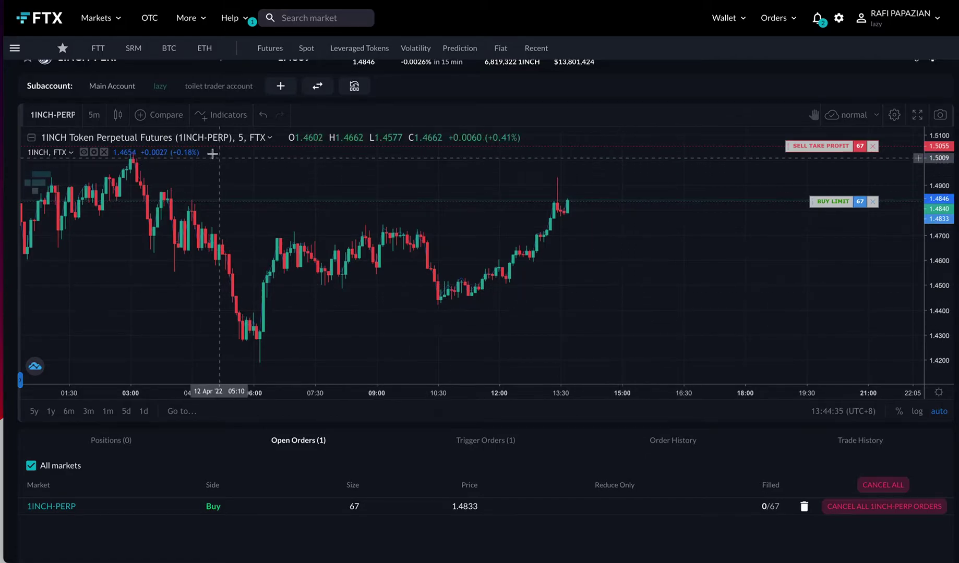
{"action": "left_click", "coordinate": [94, 115]}
{"action": "left_click", "coordinate": [107, 155]}
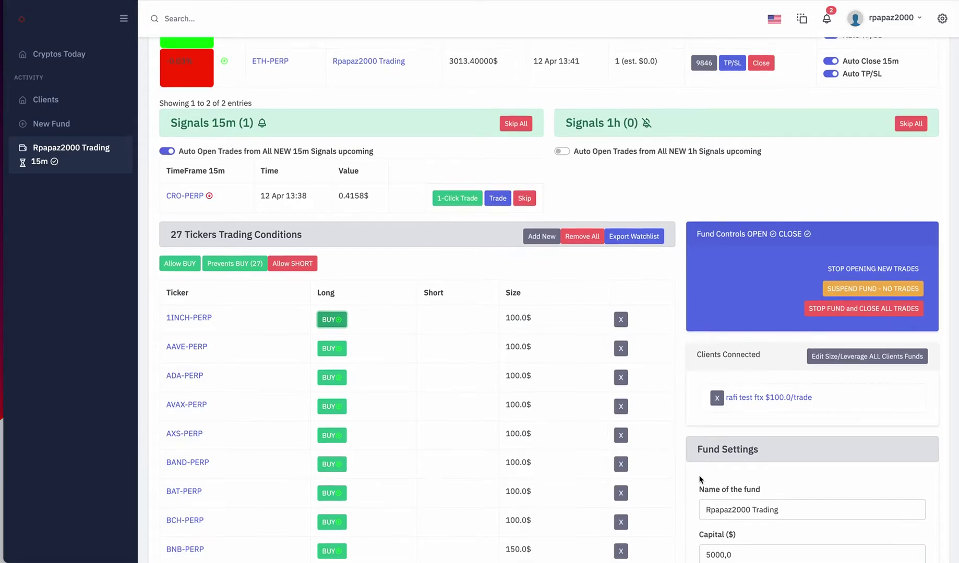
Review the fund's tickers, stop loss and take profit settings, and open trades in Sniper Bot.
{"action": "scroll", "coordinate": [700, 479], "scroll_direction": "down", "scroll_amount": 10}
{"action": "scroll", "coordinate": [700, 479], "scroll_direction": "down", "scroll_amount": 5}
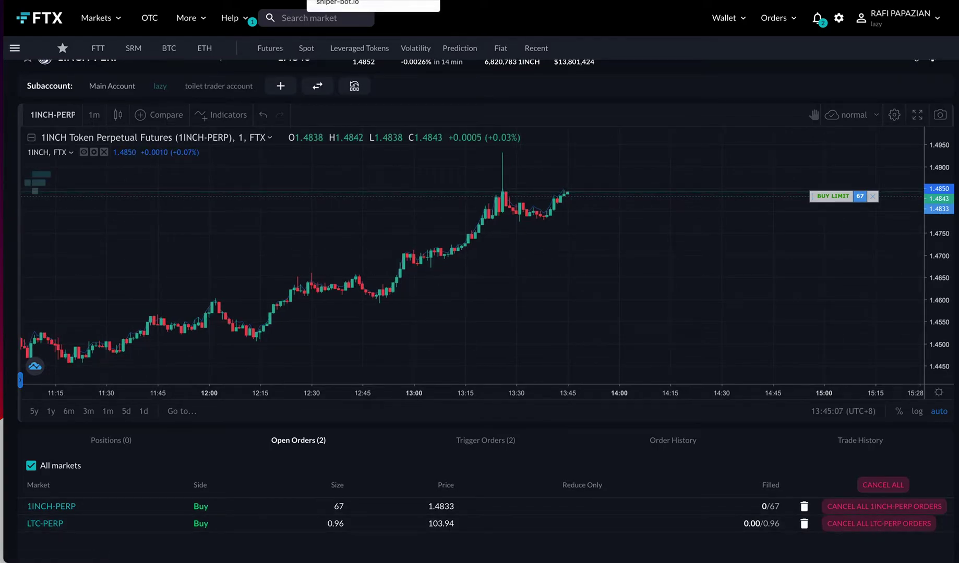
{"action": "left_click", "coordinate": [355, 1]}
{"action": "scroll", "coordinate": [336, 167], "scroll_direction": "up", "scroll_amount": 15}
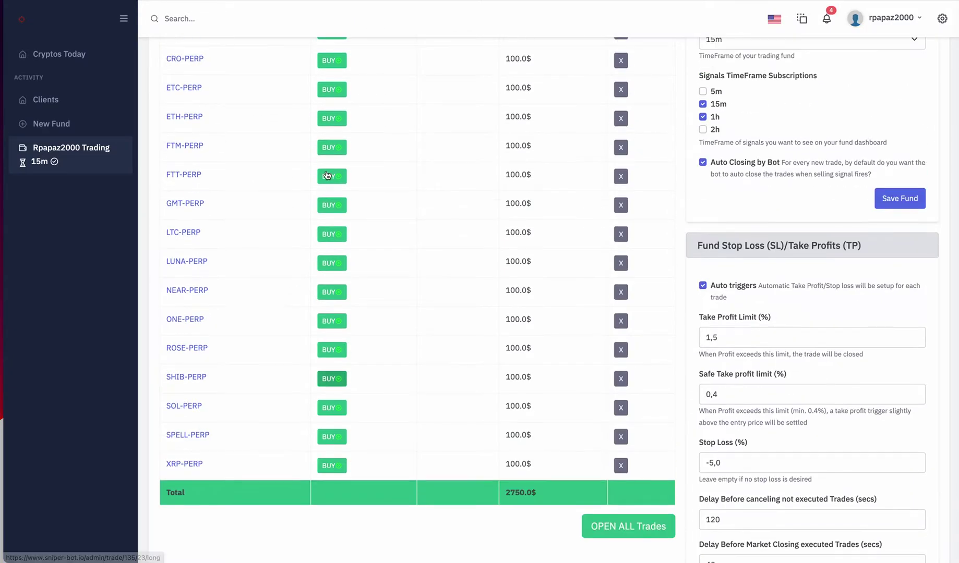
{"action": "scroll", "coordinate": [327, 175], "scroll_direction": "up", "scroll_amount": 6}
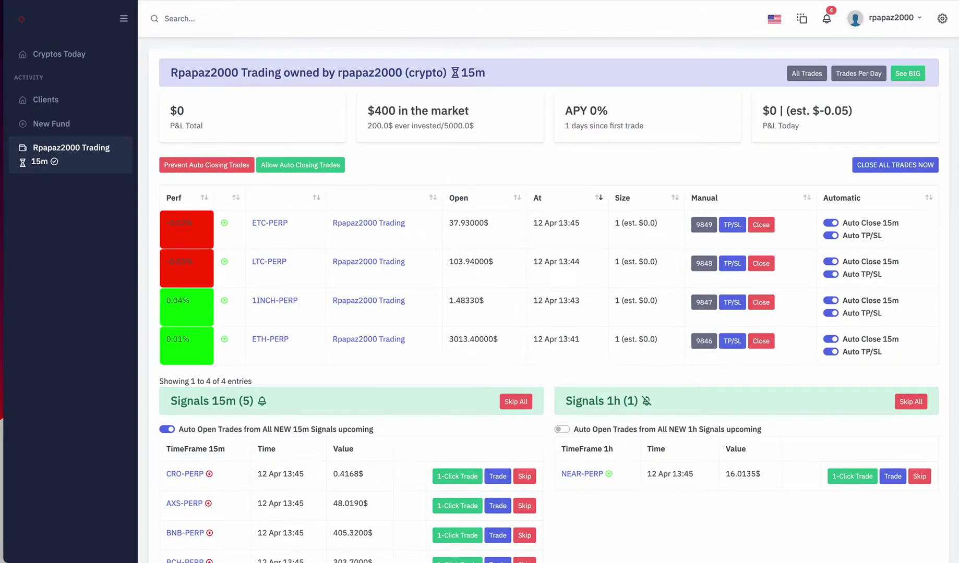
Bring up the LTC-PERP chart in FTX, list the open positions, and compare them with the fund's trades in Sniper Bot.
{"action": "key", "text": "ctrl+Tab"}
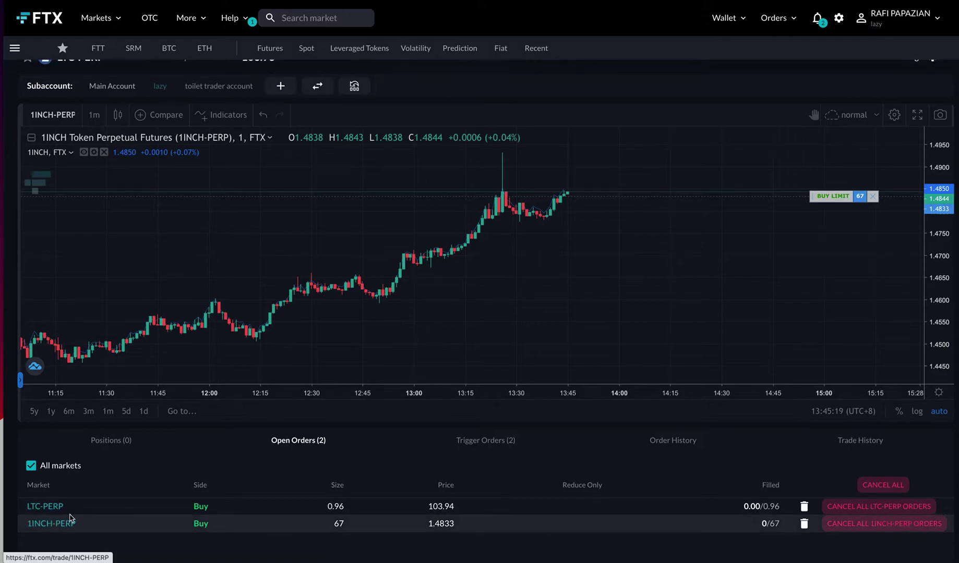
{"action": "left_click", "coordinate": [45, 524]}
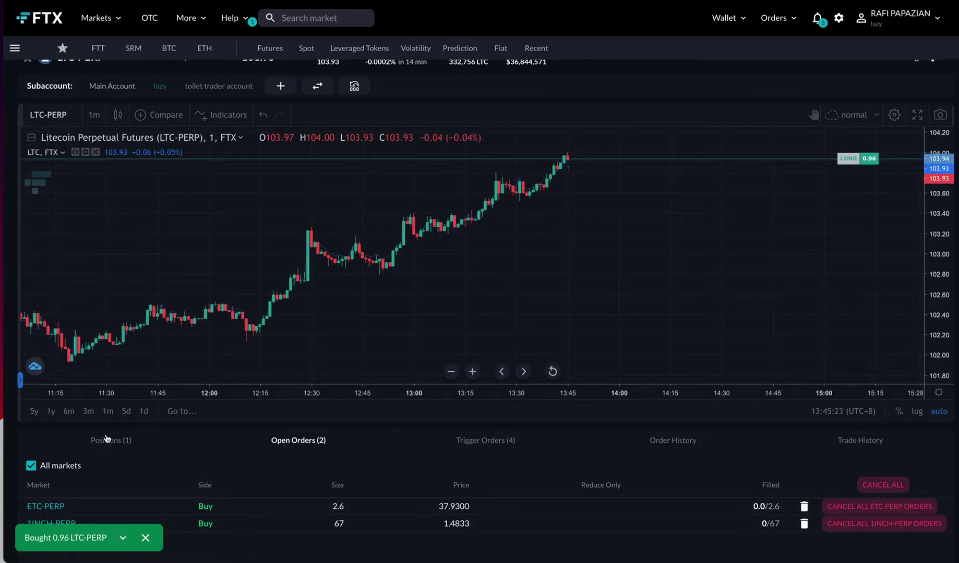
{"action": "left_click", "coordinate": [106, 439]}
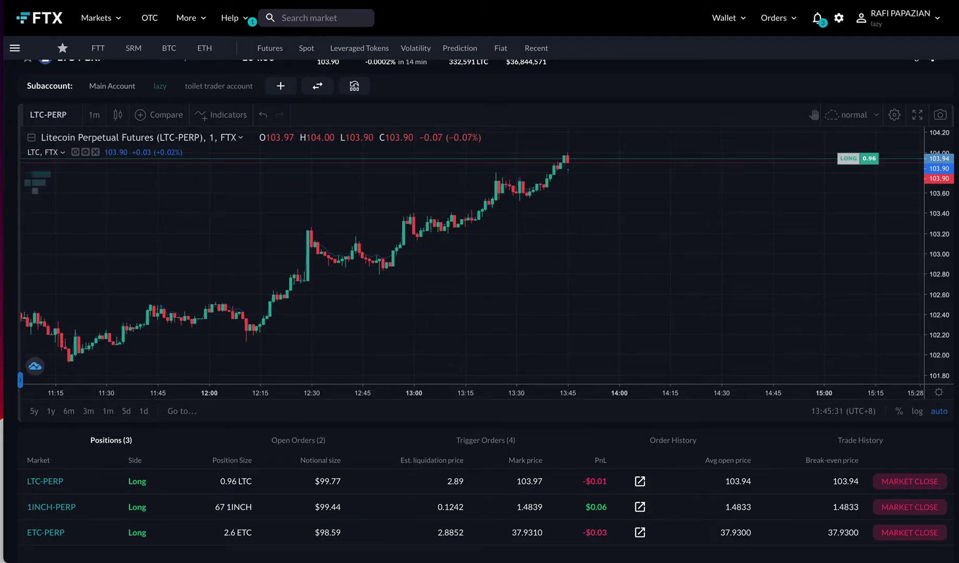
{"action": "key", "text": "ctrl+Tab"}
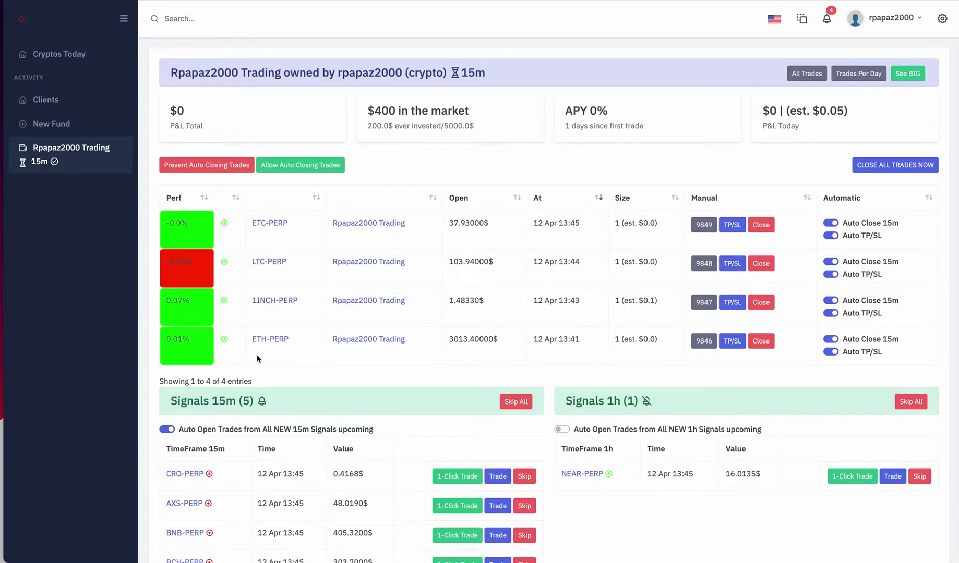
{"action": "key", "text": "ctrl+Tab"}
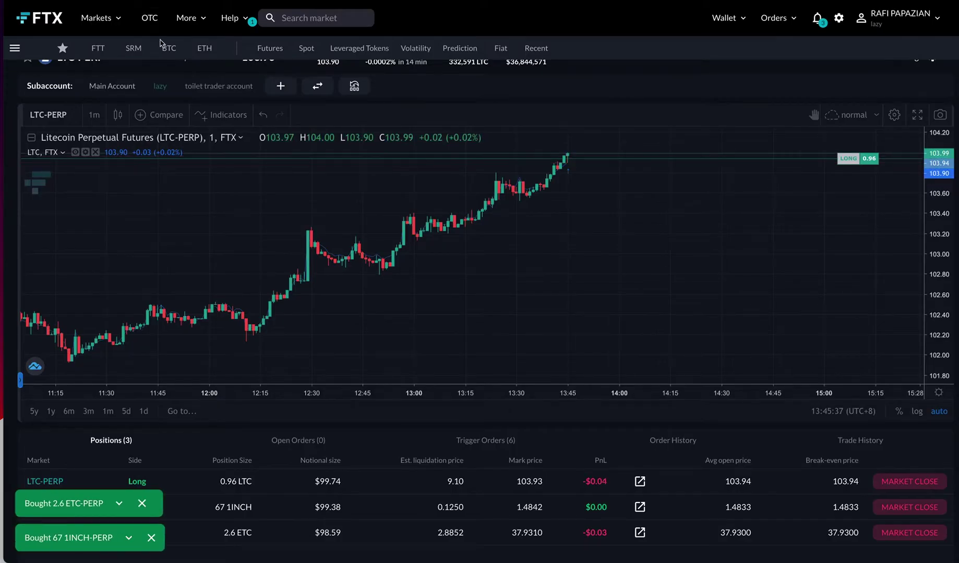
Check the stop limit and take profit trigger orders in FTX and return to the list of positions.
{"action": "scroll", "coordinate": [305, 446], "scroll_direction": "down", "scroll_amount": 5}
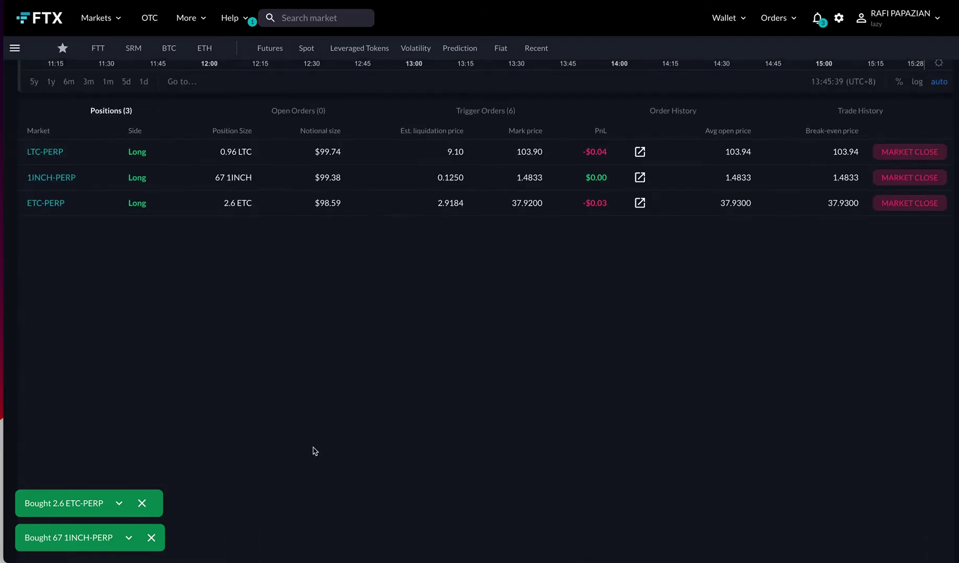
{"action": "scroll", "coordinate": [315, 450], "scroll_direction": "up", "scroll_amount": 2}
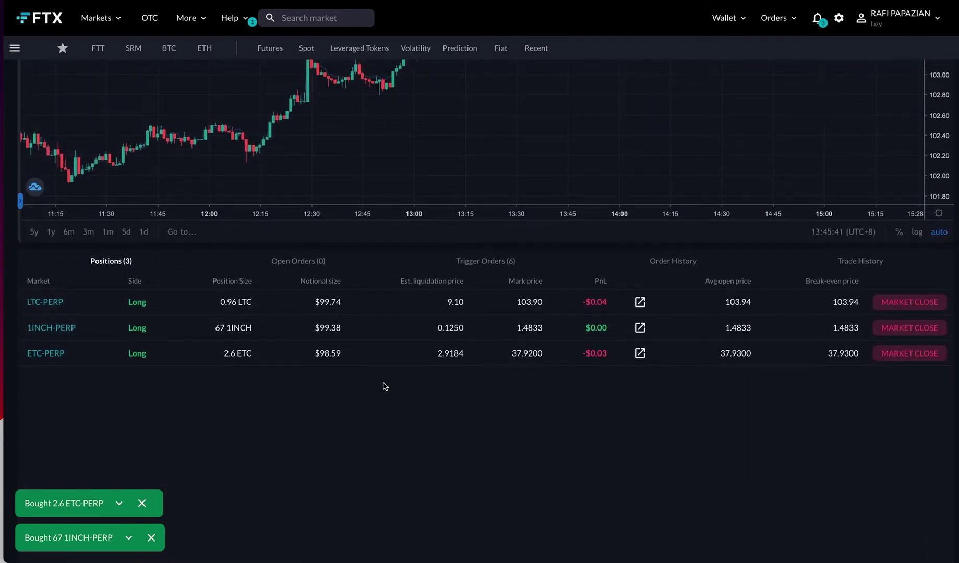
{"action": "left_click", "coordinate": [484, 261]}
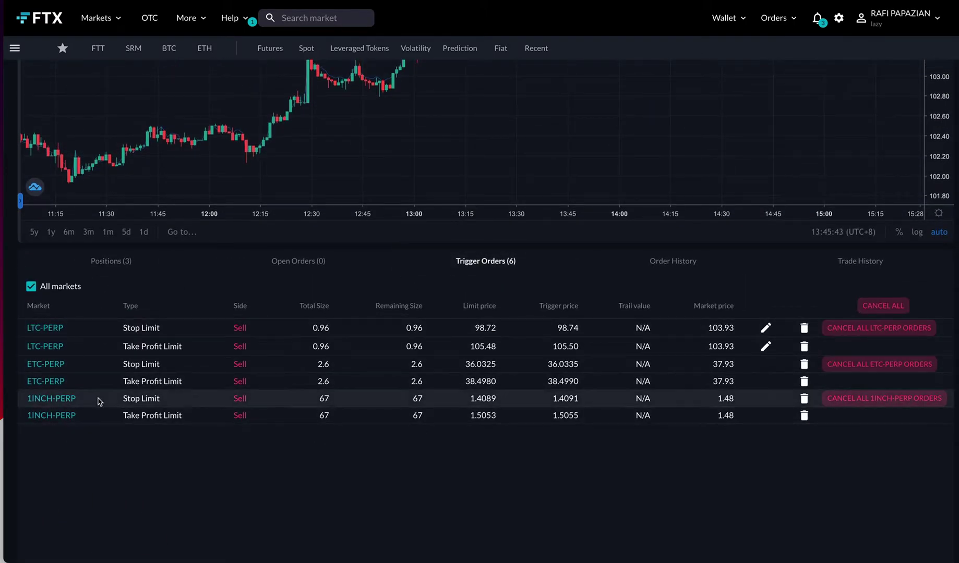
{"action": "left_click", "coordinate": [119, 269]}
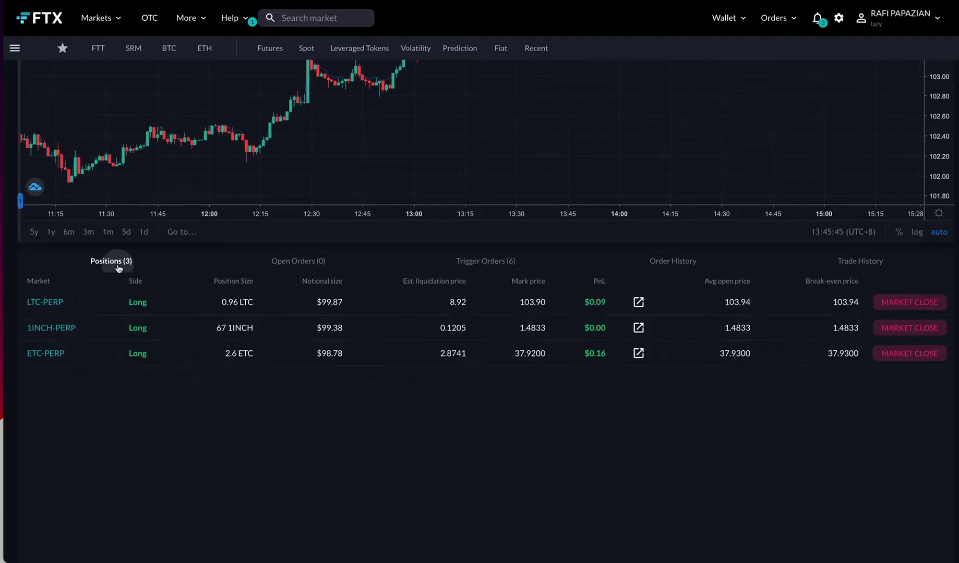
Bring up the 1INCH-PERP and LUNA-PERP charts from the open positions and zoom out on the LUNA-PERP chart.
{"action": "left_click", "coordinate": [68, 328]}
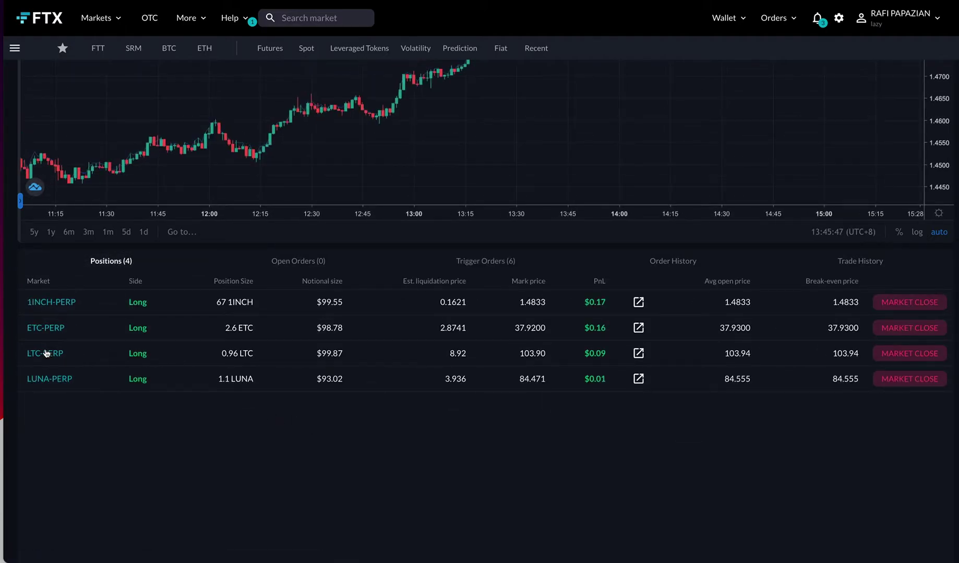
{"action": "left_click", "coordinate": [53, 383]}
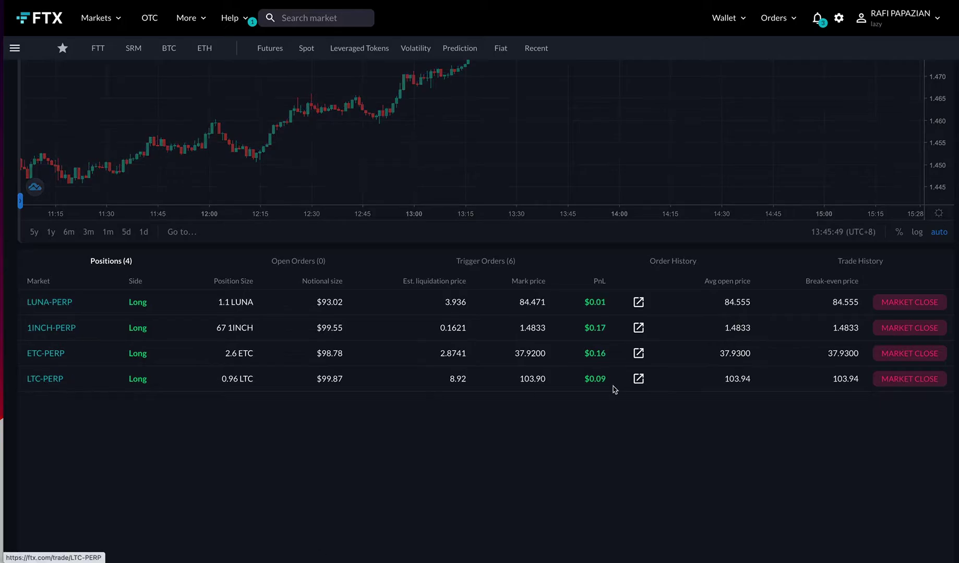
{"action": "scroll", "coordinate": [616, 389], "scroll_direction": "up", "scroll_amount": 4}
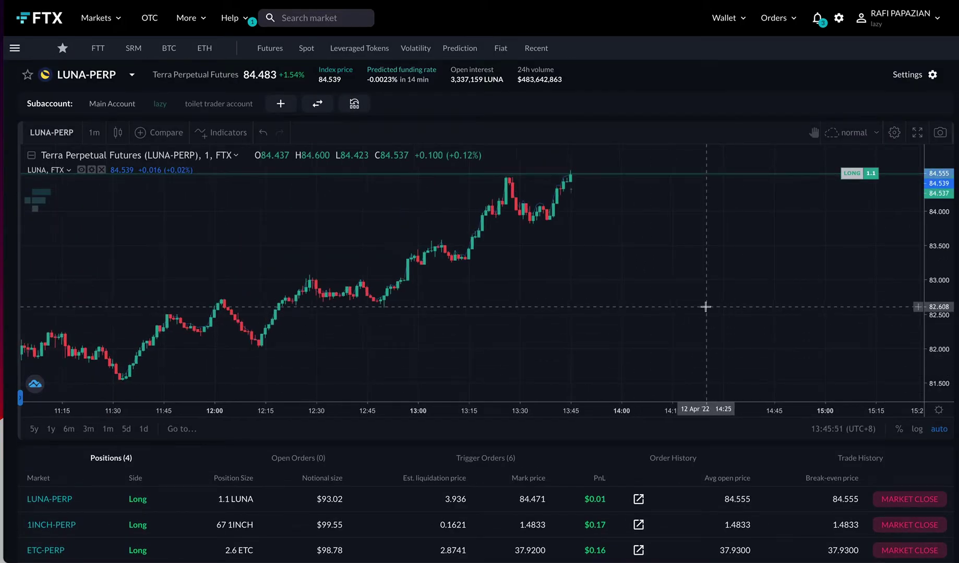
{"action": "scroll", "coordinate": [705, 307], "scroll_direction": "down", "scroll_amount": 5}
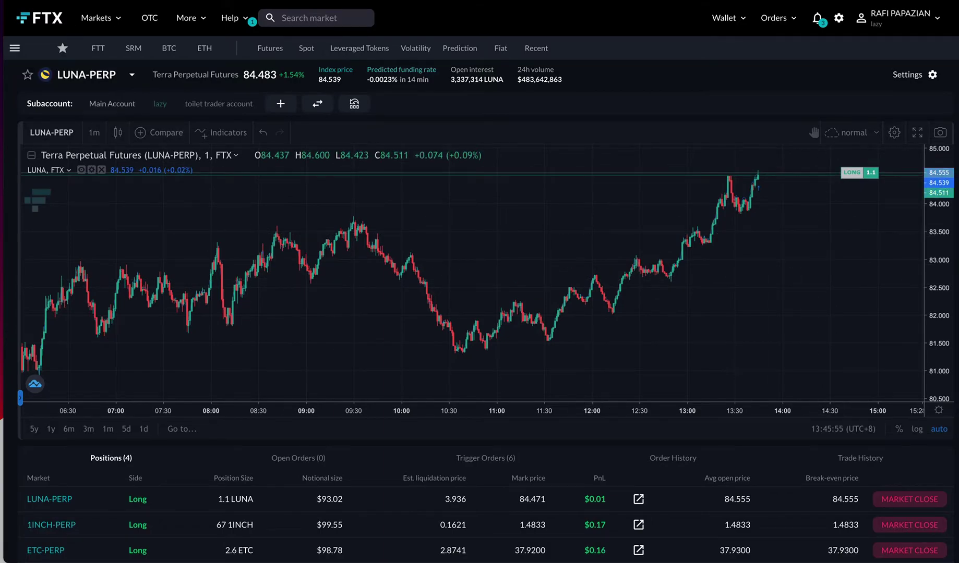
Reload the LUNA-PERP page, widen the view of its chart, and examine the list of open positions.
{"action": "key", "text": "super+r"}
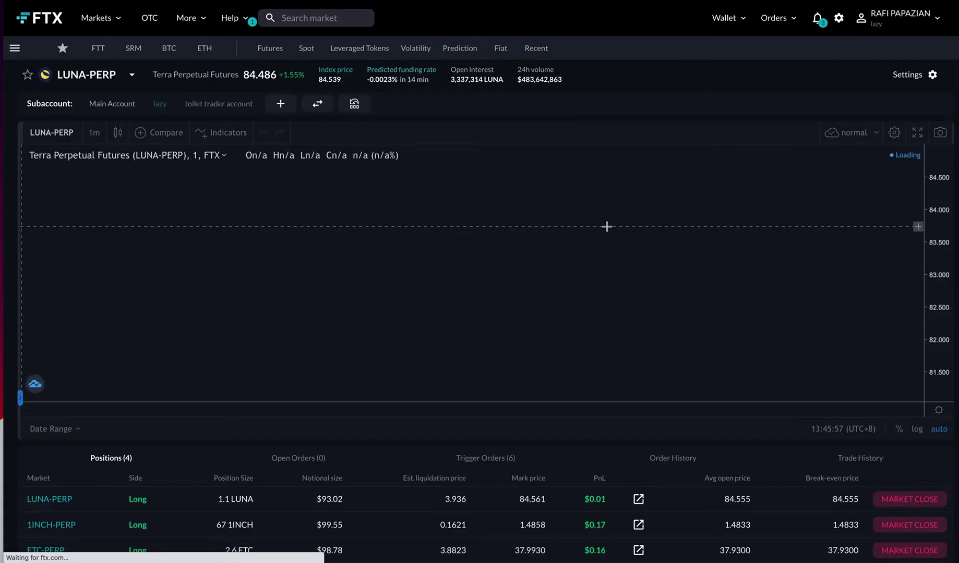
{"action": "left_click_drag", "start_coordinate": [888, 287], "coordinate": [725, 293]}
{"action": "scroll", "coordinate": [725, 293], "scroll_direction": "down", "scroll_amount": 5}
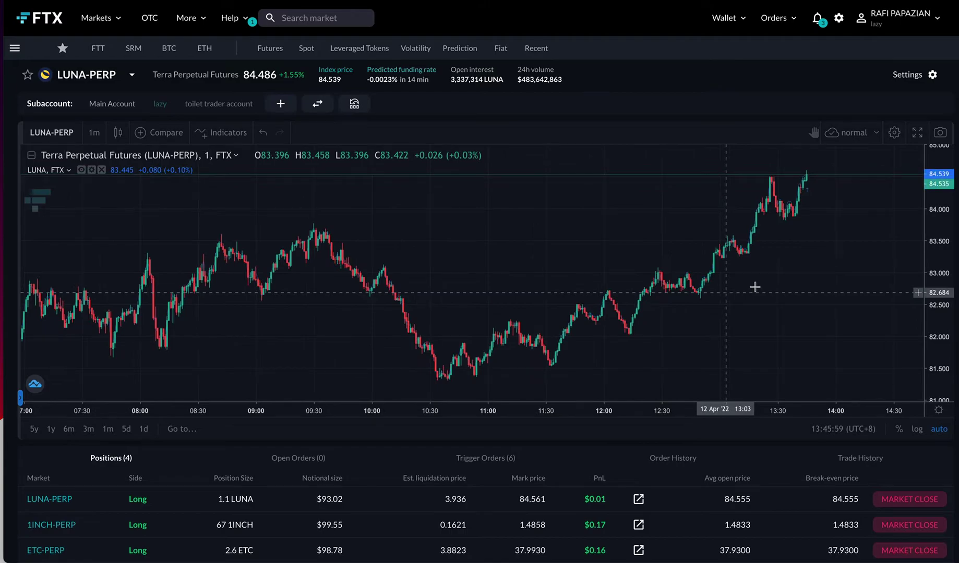
{"action": "scroll", "coordinate": [855, 453], "scroll_direction": "down", "scroll_amount": 1}
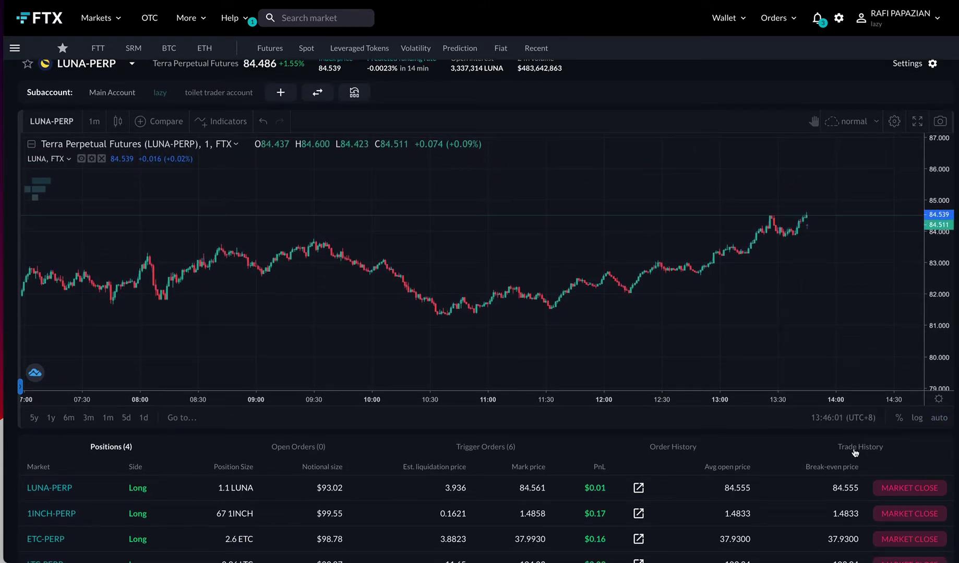
{"action": "scroll", "coordinate": [855, 452], "scroll_direction": "down", "scroll_amount": 2}
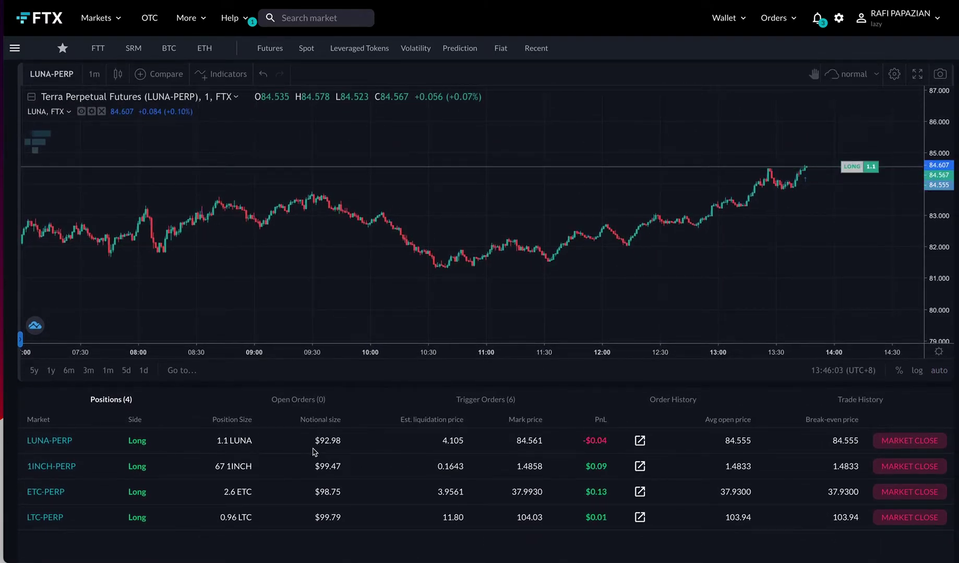
{"action": "scroll", "coordinate": [844, 234], "scroll_direction": "down", "scroll_amount": 1}
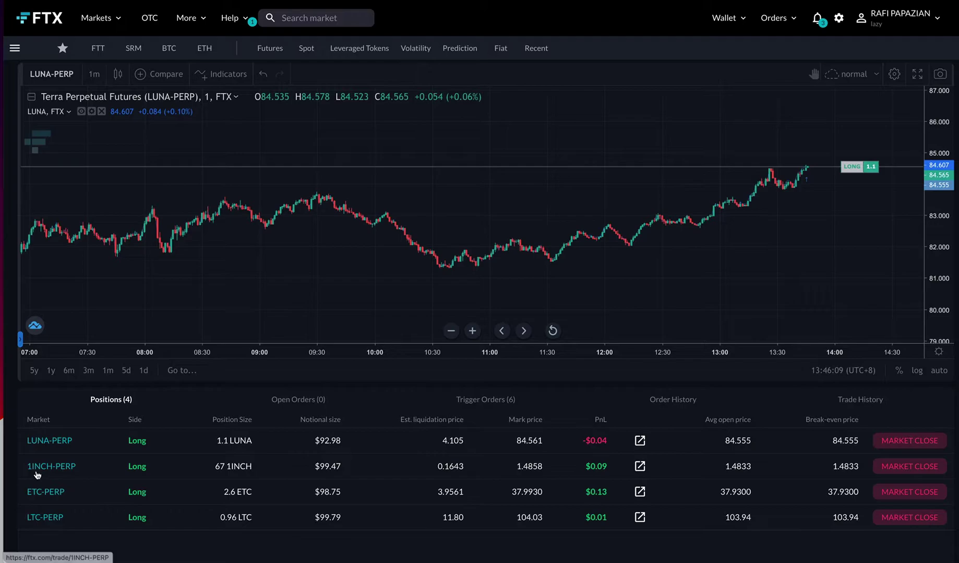
Switch to the 1INCH-PERP chart and back to LUNA-PERP, and compress the price scale to show the sell stop limit order.
{"action": "left_click", "coordinate": [138, 466]}
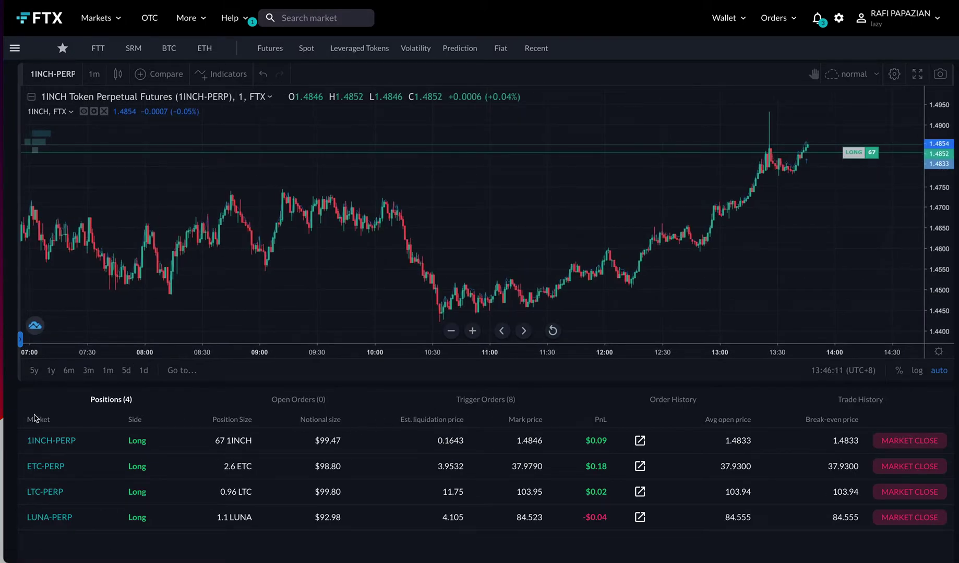
{"action": "left_click", "coordinate": [48, 517]}
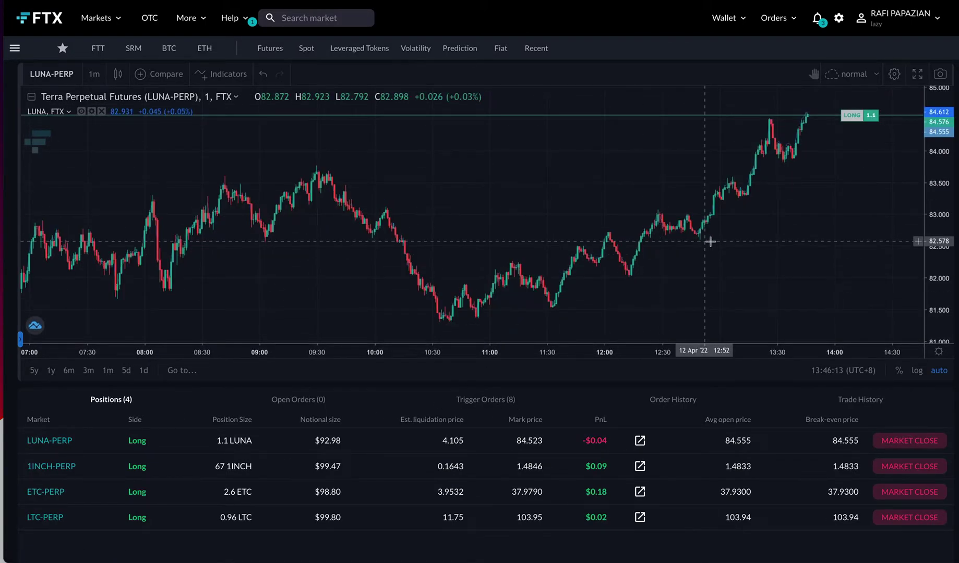
{"action": "left_click_drag", "start_coordinate": [816, 295], "coordinate": [817, 300]}
{"action": "left_click_drag", "start_coordinate": [948, 194], "coordinate": [936, 307]}
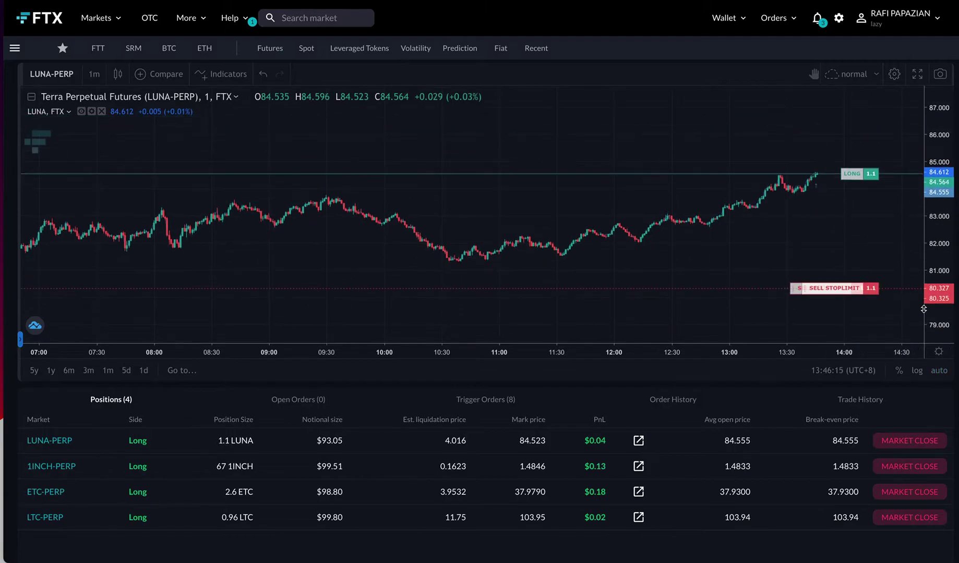
{"action": "left_click_drag", "start_coordinate": [941, 269], "coordinate": [936, 206]}
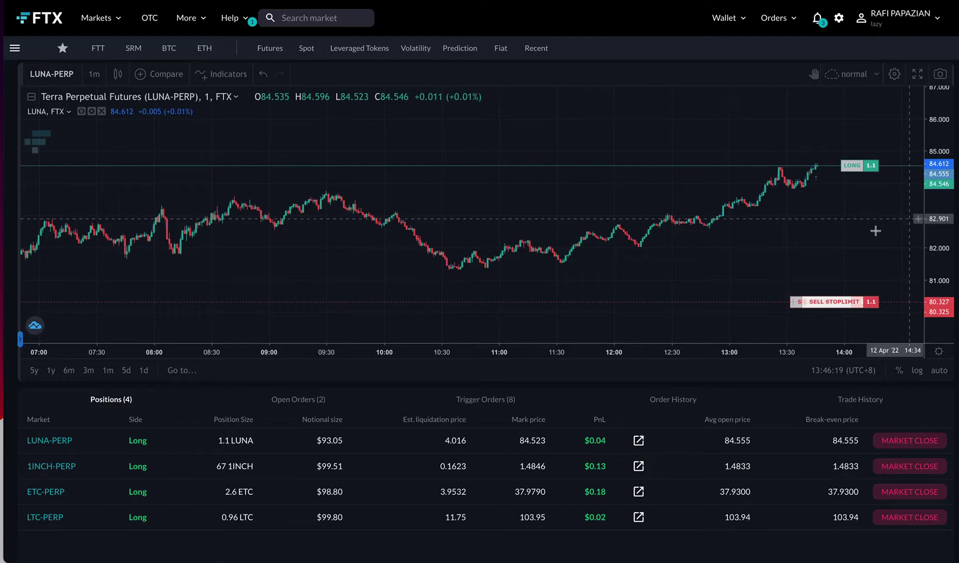
Check LUNA-PERP's trigger orders, reload the page, and rescale the chart to show both the take profit and stop limit orders.
{"action": "left_click", "coordinate": [485, 397]}
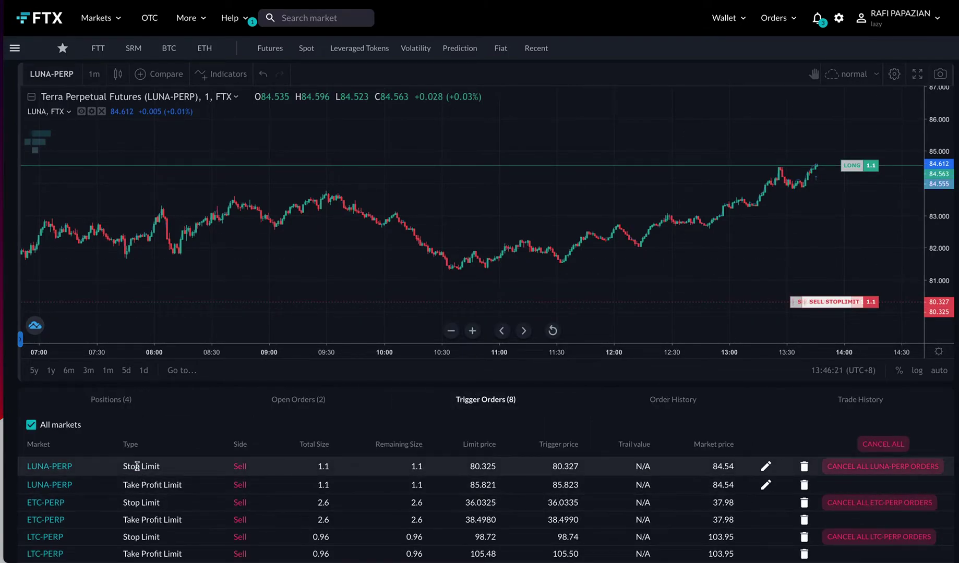
{"action": "left_click", "coordinate": [109, 400]}
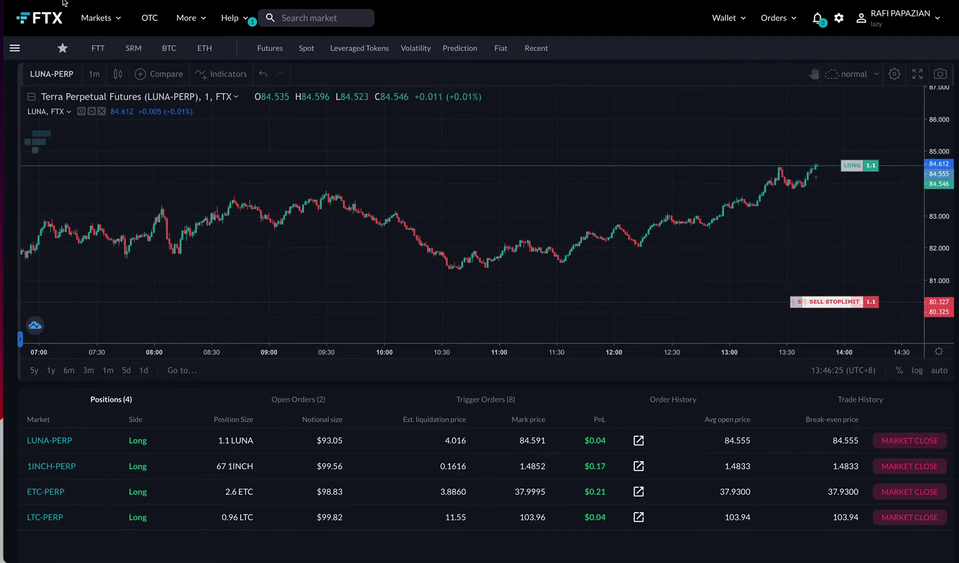
{"action": "key", "text": "super+r"}
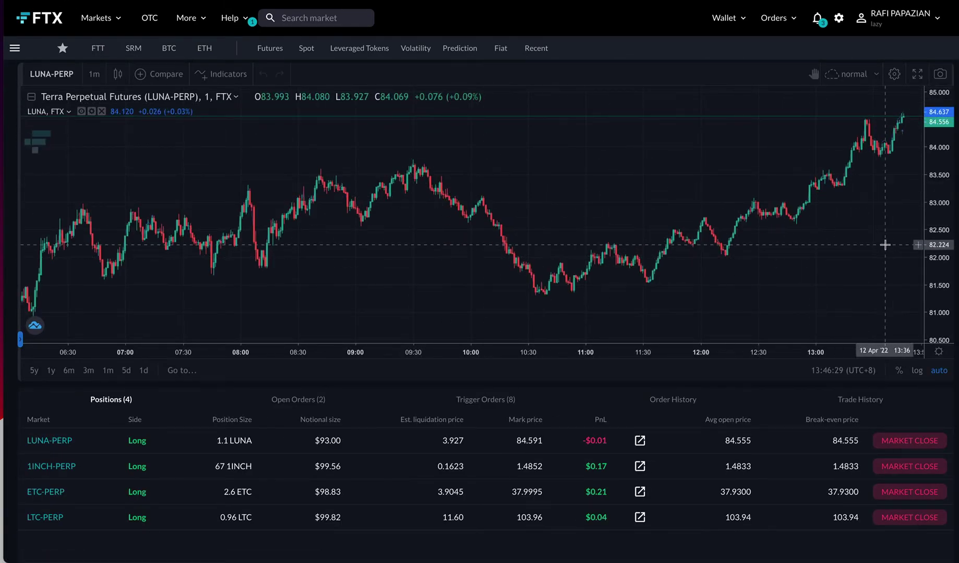
{"action": "left_click_drag", "start_coordinate": [875, 319], "coordinate": [829, 309]}
{"action": "left_click_drag", "start_coordinate": [933, 242], "coordinate": [901, 367]}
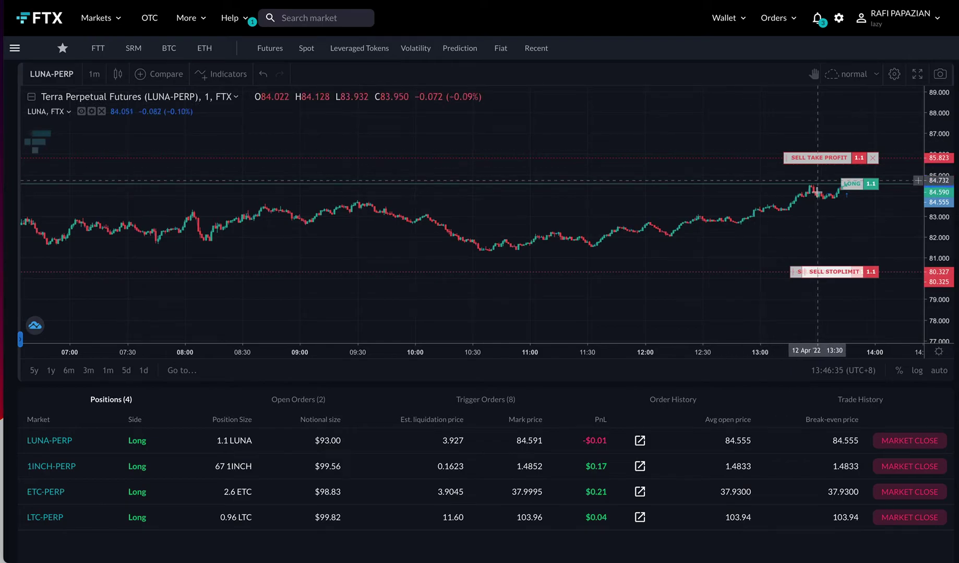
Bring up the 1INCH-PERP chart and compare the FTX positions and open orders with the fund's trades in Sniper Bot.
{"action": "left_click", "coordinate": [52, 466]}
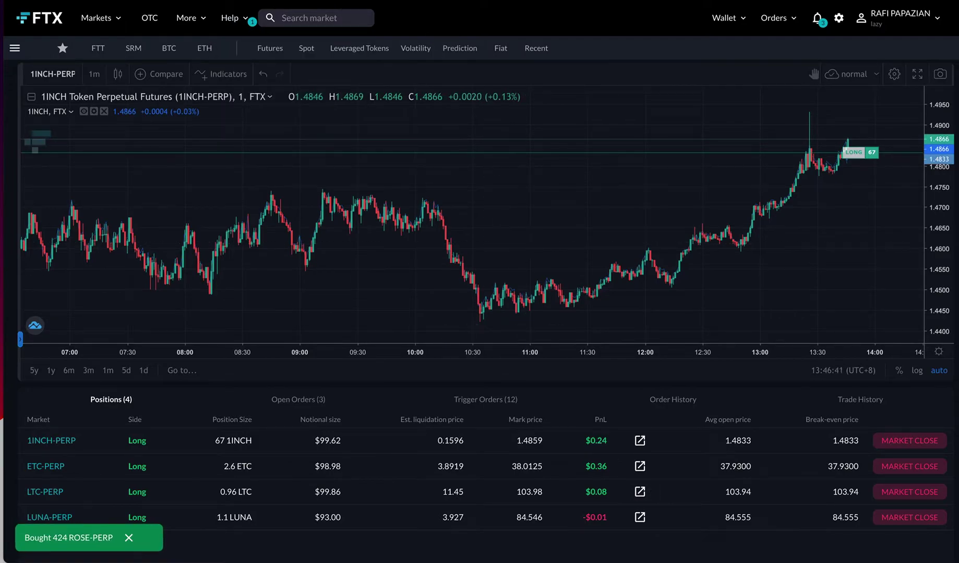
{"action": "scroll", "coordinate": [302, 498], "scroll_direction": "down", "scroll_amount": 4}
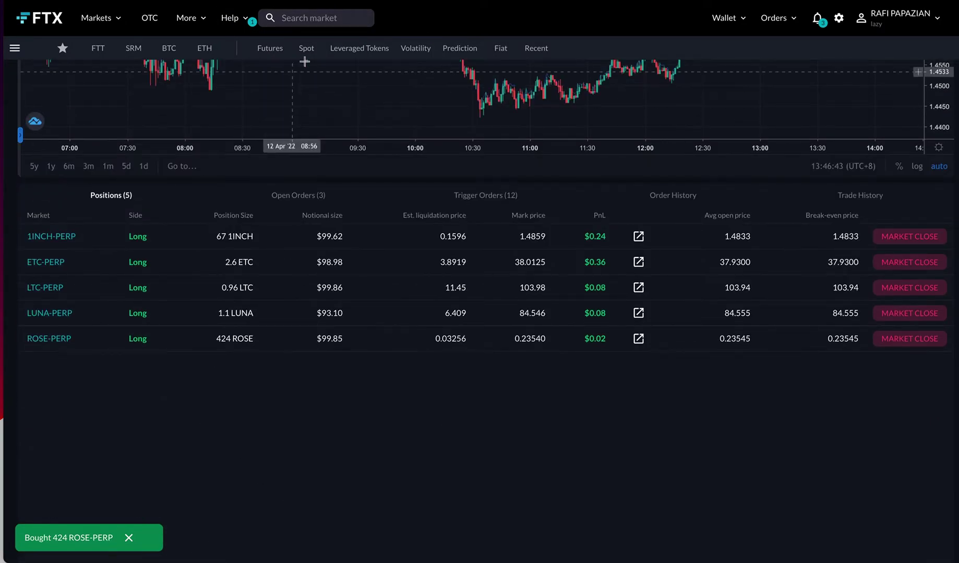
{"action": "key", "text": "ctrl+Tab"}
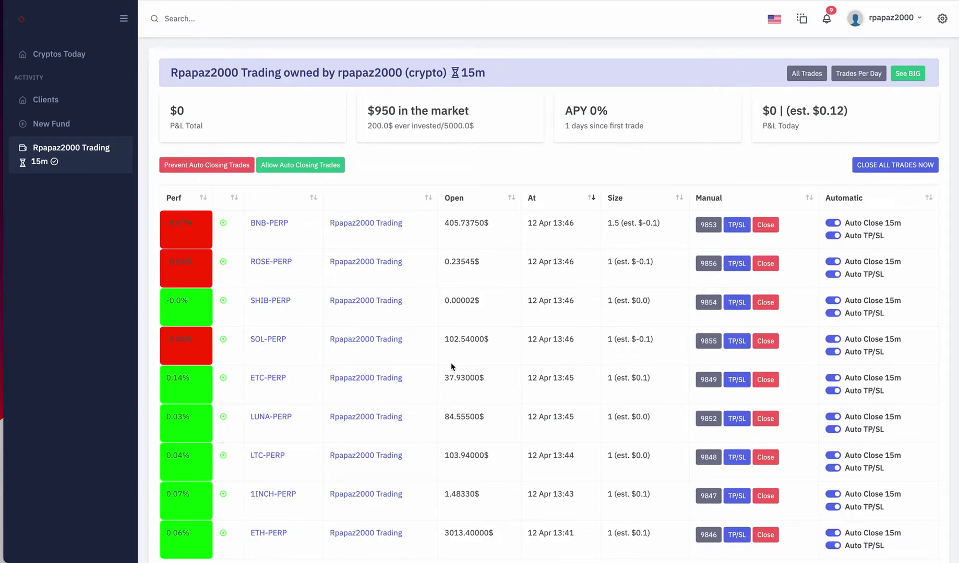
{"action": "scroll", "coordinate": [451, 363], "scroll_direction": "down", "scroll_amount": 1}
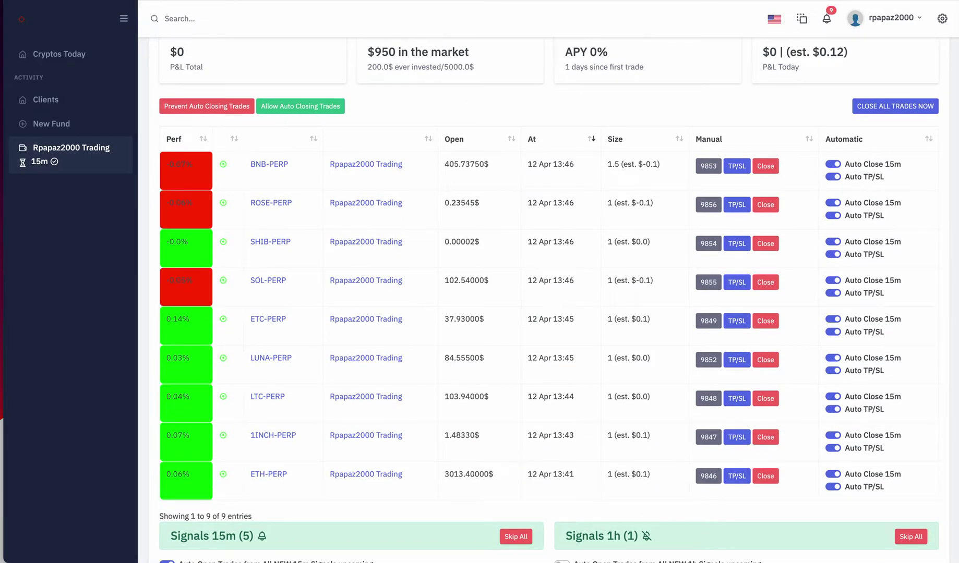
{"action": "key", "text": "ctrl+shift+Tab"}
{"action": "left_click", "coordinate": [301, 200]}
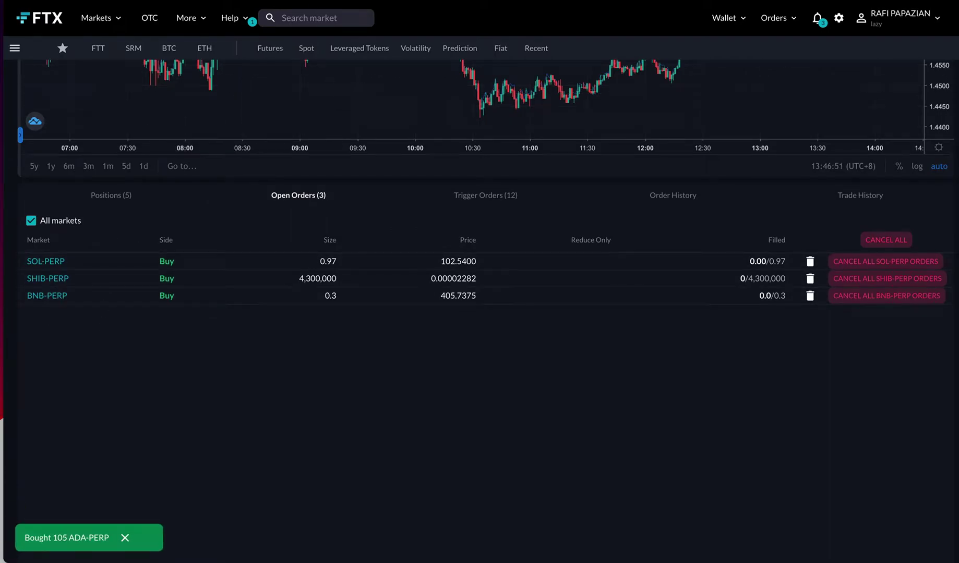
Review the fund's open trades and its 15m and 1h signals in Sniper Bot.
{"action": "key", "text": "ctrl+Tab"}
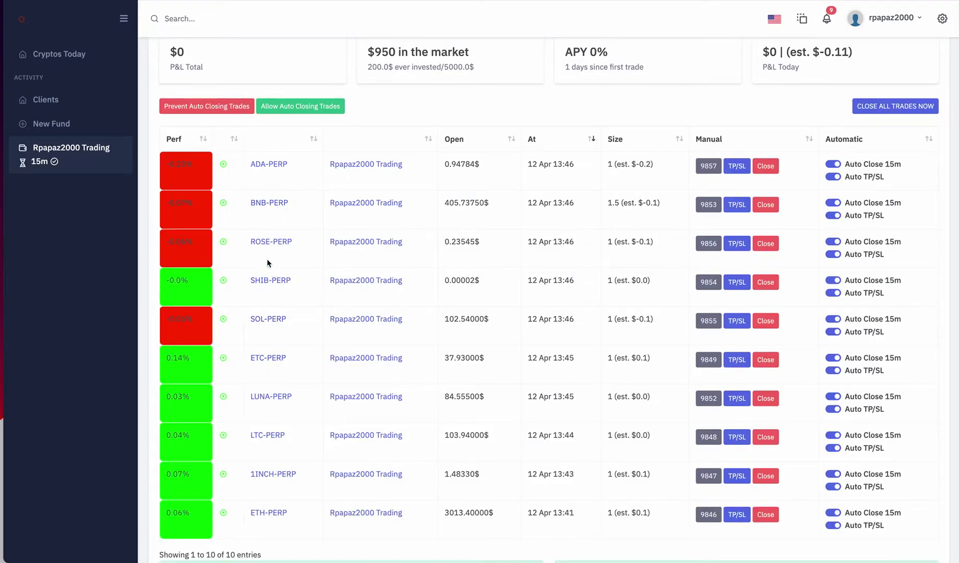
{"action": "scroll", "coordinate": [364, 242], "scroll_direction": "up", "scroll_amount": 2}
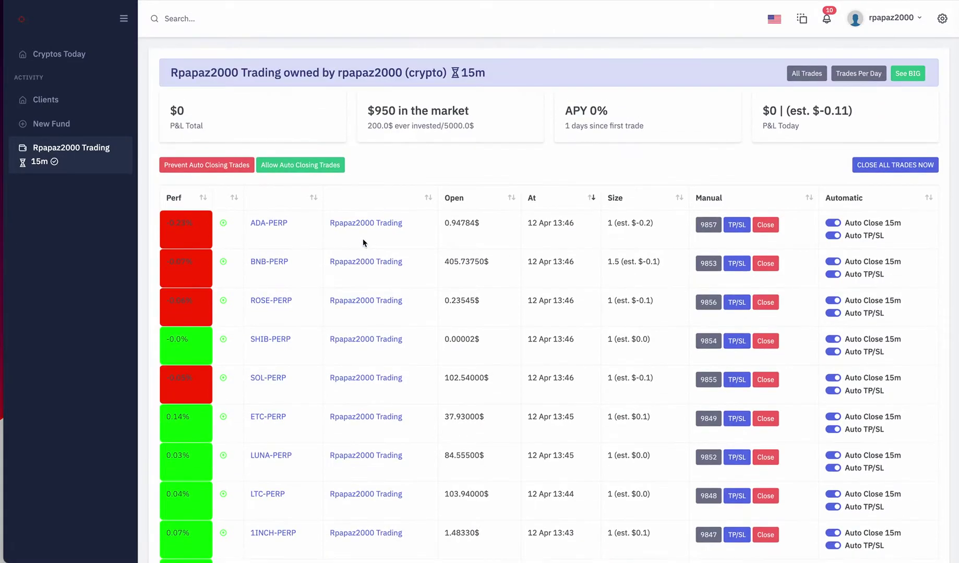
{"action": "scroll", "coordinate": [391, 231], "scroll_direction": "down", "scroll_amount": 3}
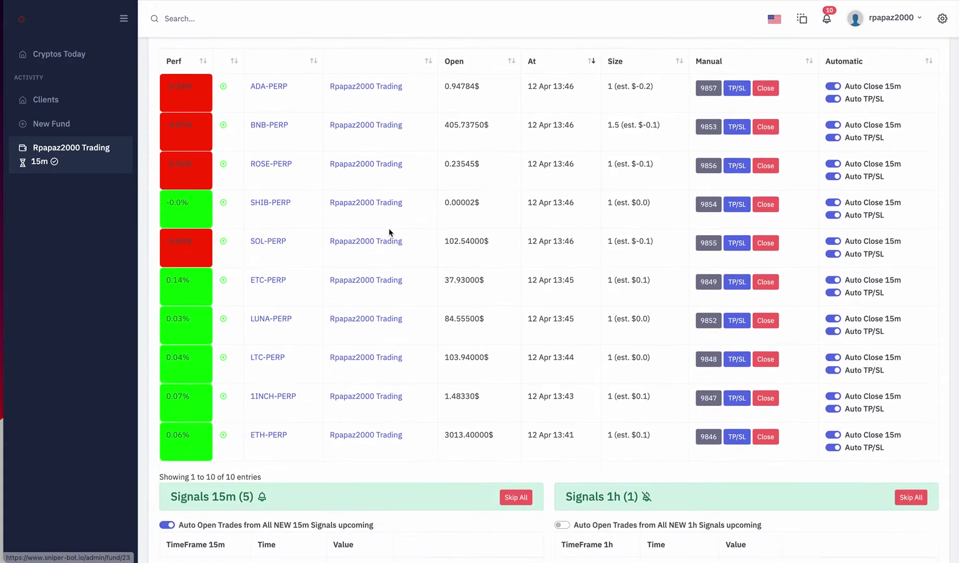
{"action": "scroll", "coordinate": [387, 230], "scroll_direction": "down", "scroll_amount": 1}
{"action": "scroll", "coordinate": [387, 230], "scroll_direction": "down", "scroll_amount": 1}
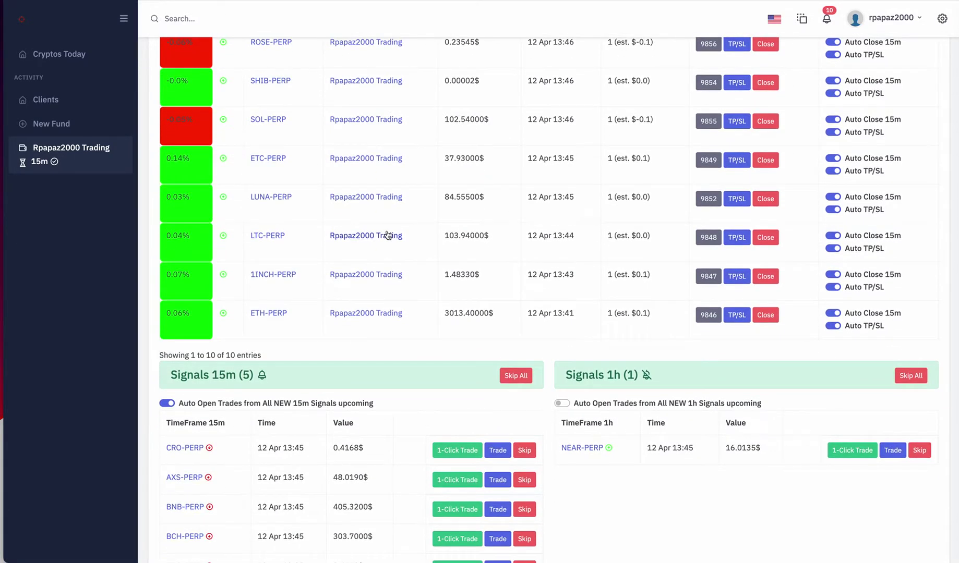
{"action": "scroll", "coordinate": [385, 237], "scroll_direction": "up", "scroll_amount": 3}
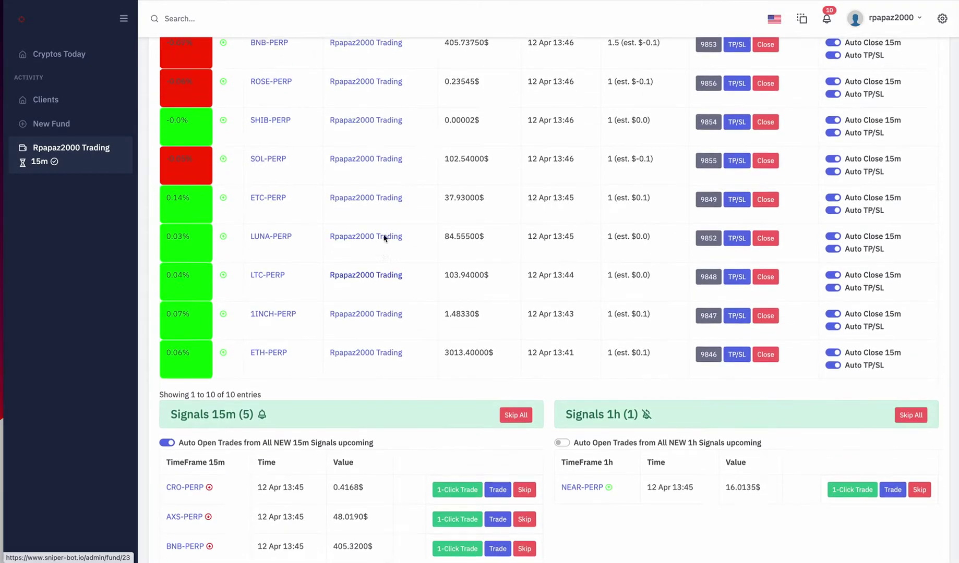
{"action": "scroll", "coordinate": [636, 141], "scroll_direction": "up", "scroll_amount": 1}
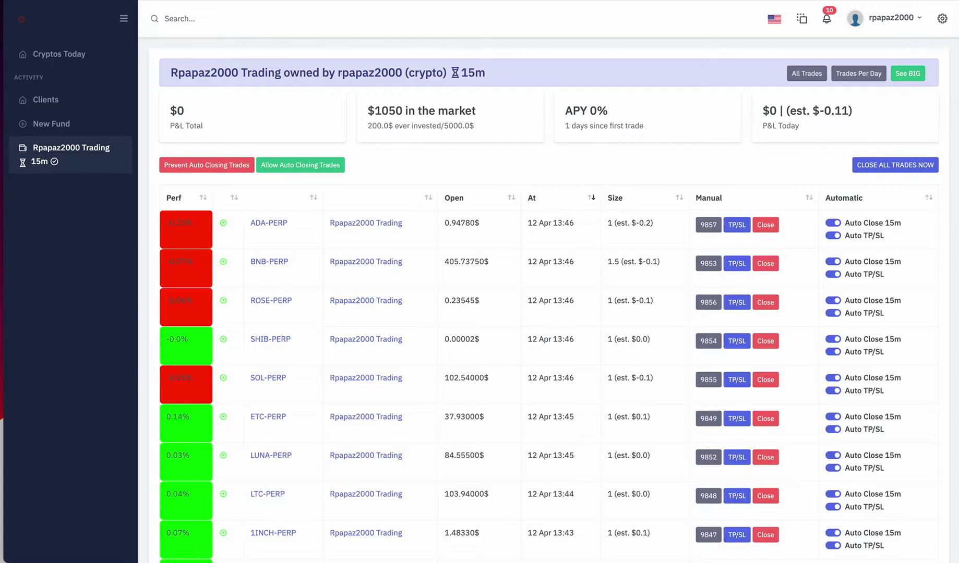
Return to FTX, list the open positions, and inspect them along with the 1INCH-PERP chart.
{"action": "left_click", "coordinate": [130, 2]}
{"action": "scroll", "coordinate": [550, 363], "scroll_direction": "up", "scroll_amount": 5}
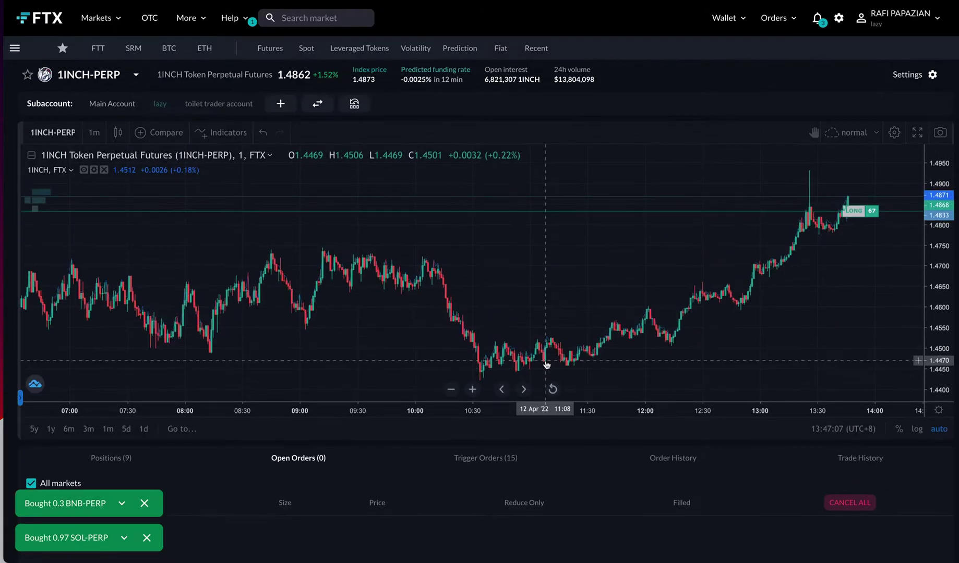
{"action": "left_click", "coordinate": [113, 464]}
{"action": "scroll", "coordinate": [398, 505], "scroll_direction": "down", "scroll_amount": 3}
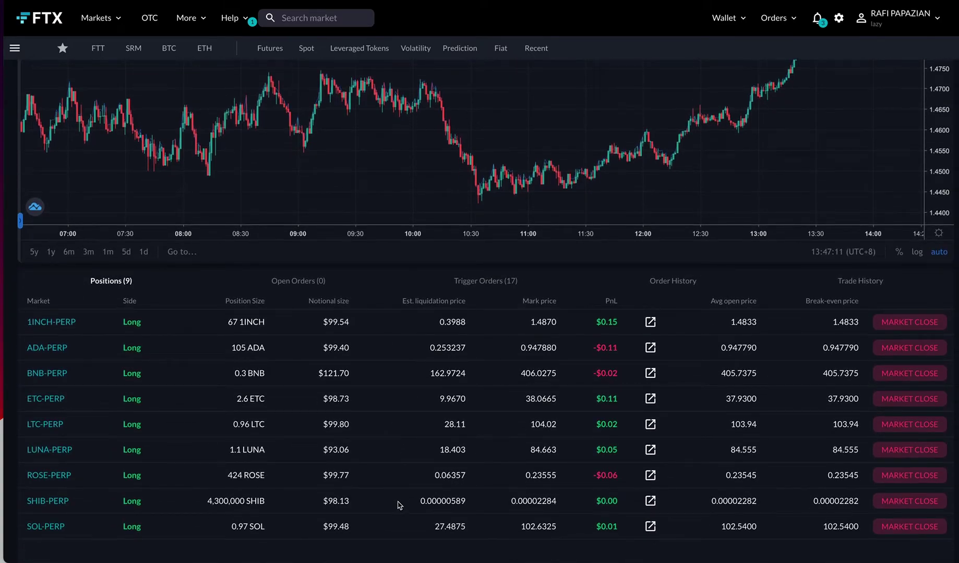
{"action": "scroll", "coordinate": [107, 418], "scroll_direction": "up", "scroll_amount": 3}
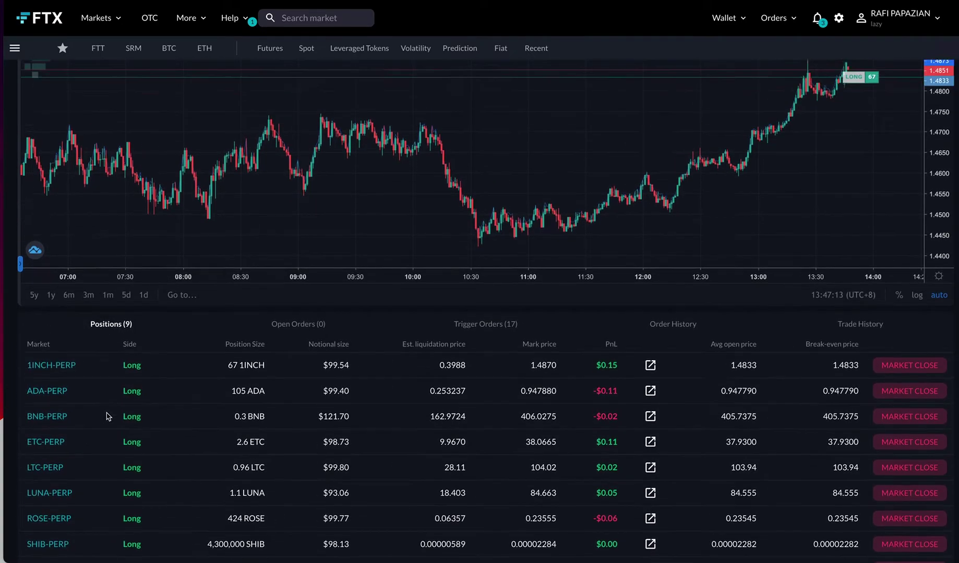
{"action": "left_click_drag", "start_coordinate": [764, 271], "coordinate": [686, 274]}
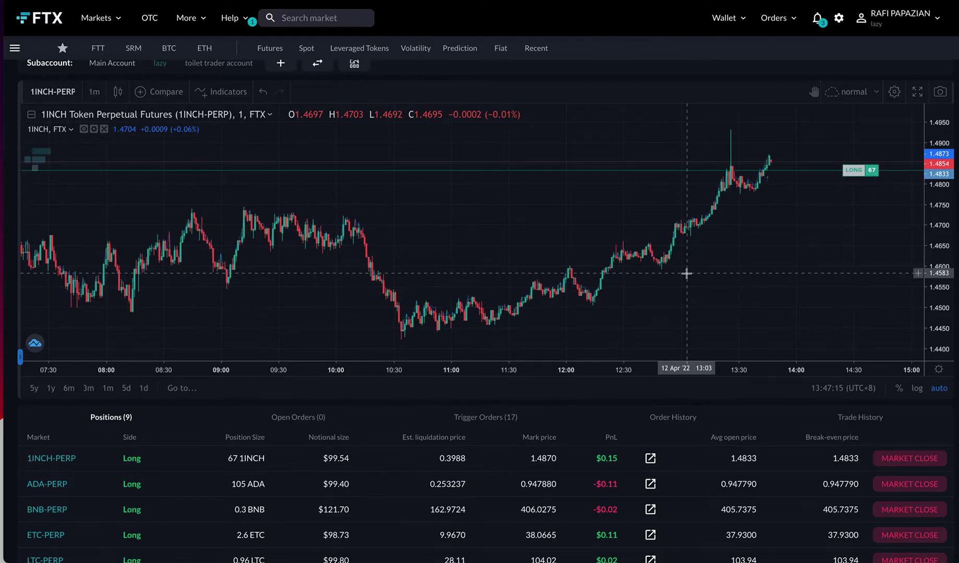
In Sniper Bot, turn off automatic opening of trades from all new 15m signals for the fund and return to its open trades.
{"action": "key", "text": "ctrl+Tab"}
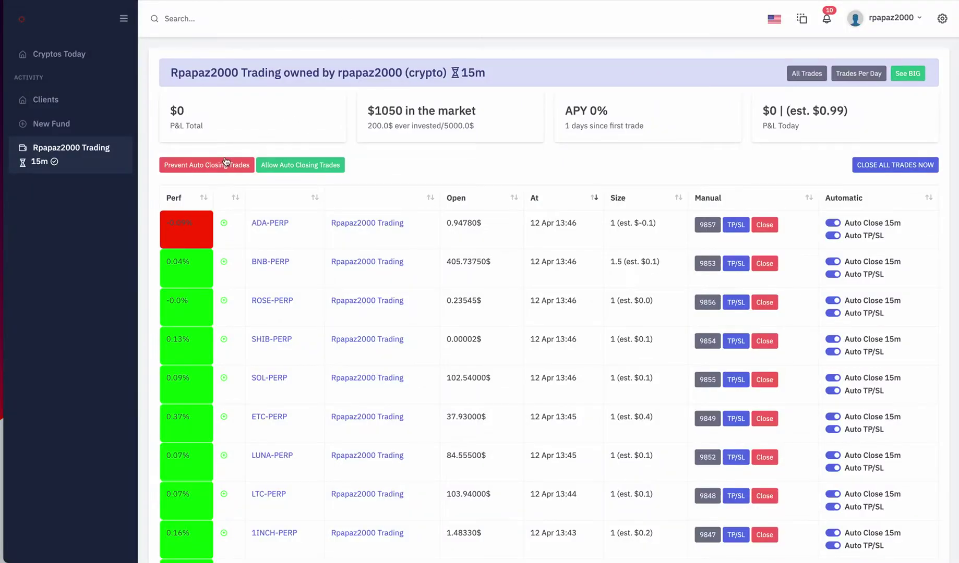
{"action": "scroll", "coordinate": [241, 255], "scroll_direction": "down", "scroll_amount": 8}
{"action": "left_click", "coordinate": [166, 238]}
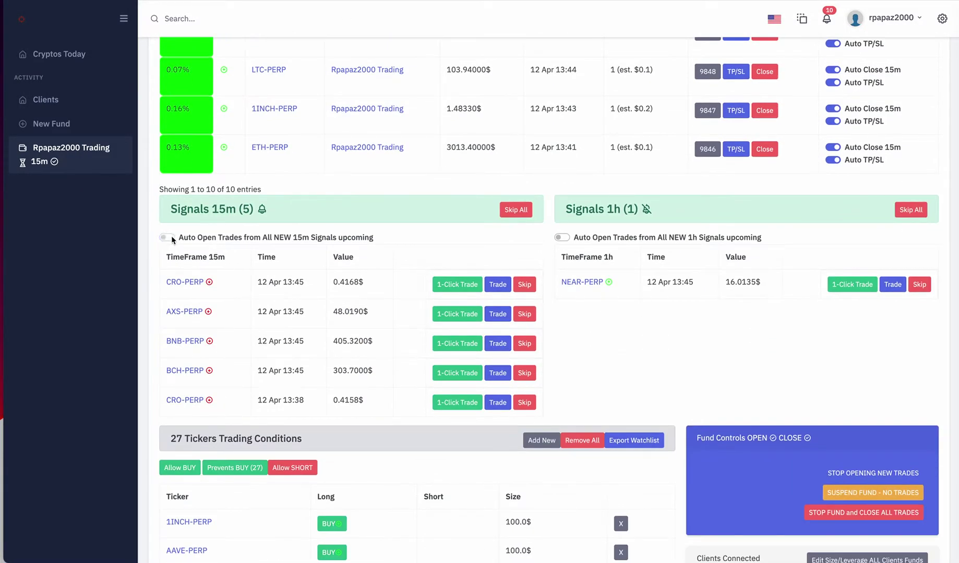
{"action": "scroll", "coordinate": [444, 223], "scroll_direction": "up", "scroll_amount": 6}
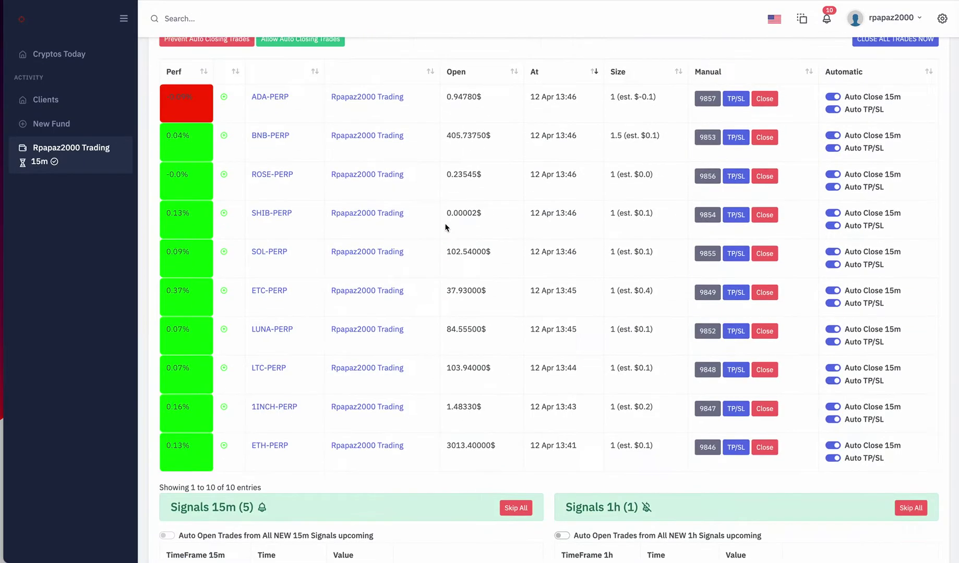
Open the fund's big performance view and compare its trades and signals with the open positions on FTX.
{"action": "scroll", "coordinate": [446, 227], "scroll_direction": "up", "scroll_amount": 2}
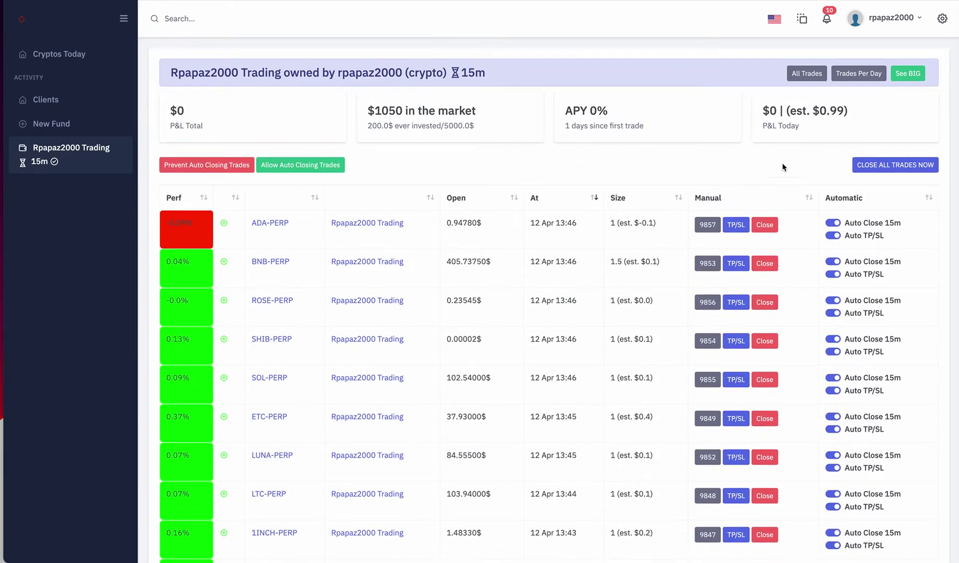
{"action": "left_click", "coordinate": [912, 73]}
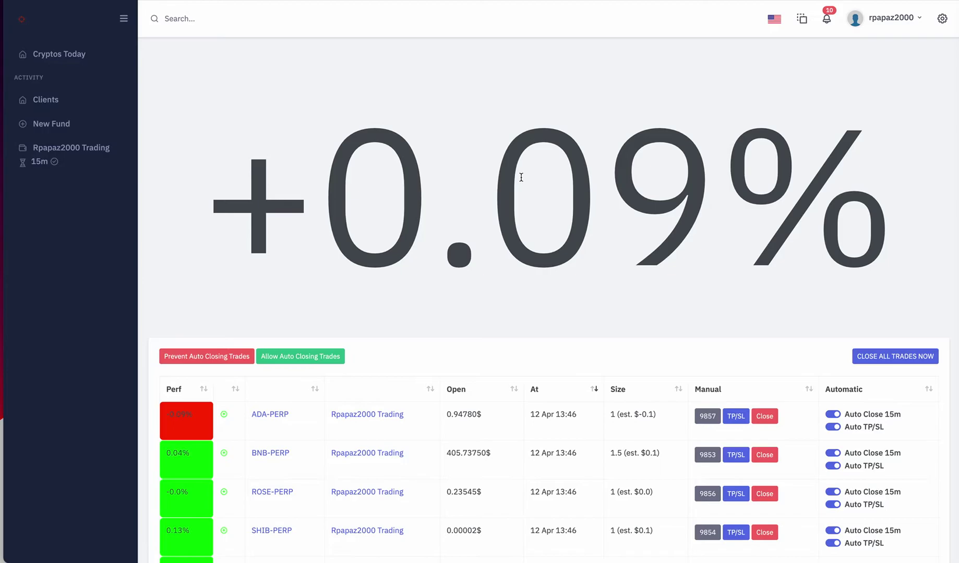
{"action": "scroll", "coordinate": [398, 422], "scroll_direction": "down", "scroll_amount": 10}
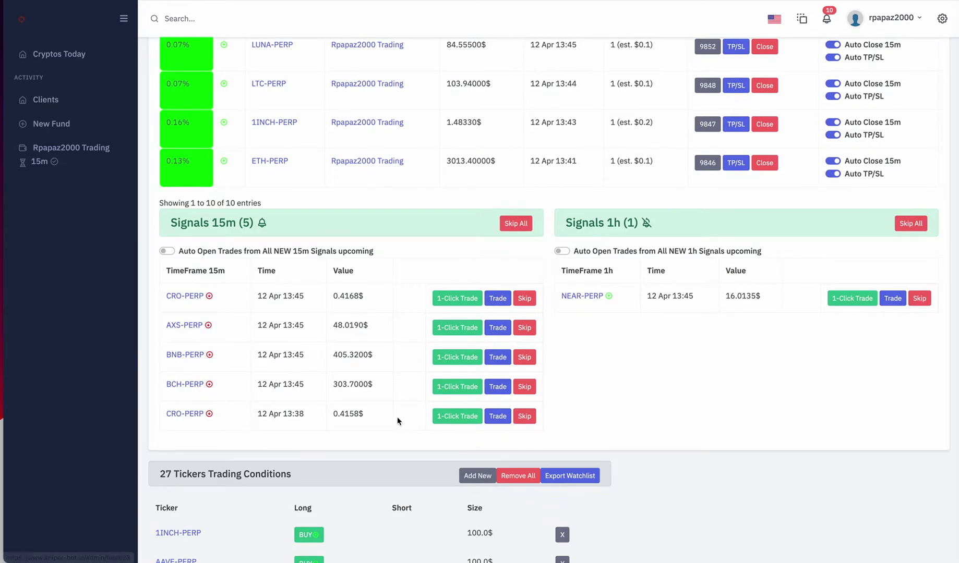
{"action": "scroll", "coordinate": [397, 420], "scroll_direction": "up", "scroll_amount": 5}
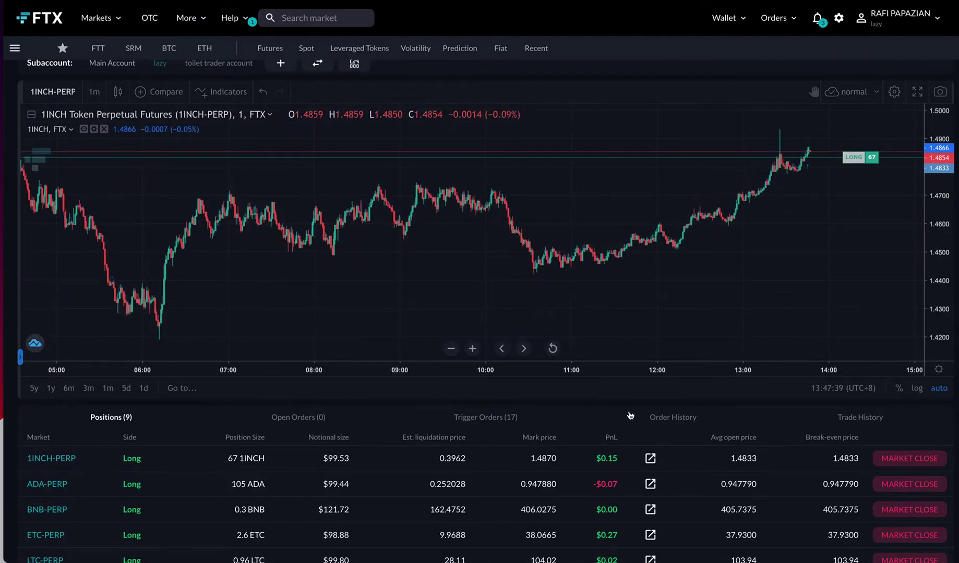
{"action": "scroll", "coordinate": [772, 225], "scroll_direction": "down", "scroll_amount": 3}
{"action": "scroll", "coordinate": [796, 450], "scroll_direction": "down", "scroll_amount": 4}
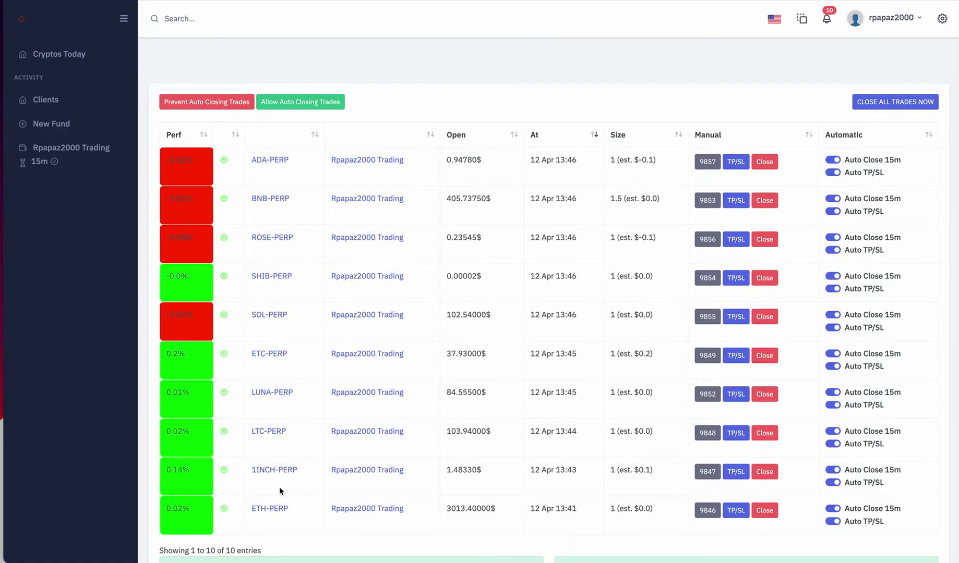
In Sniper Bot, inspect the ETH-PERP ticker's trade charts and return to the fund's open trades.
{"action": "left_click", "coordinate": [272, 509]}
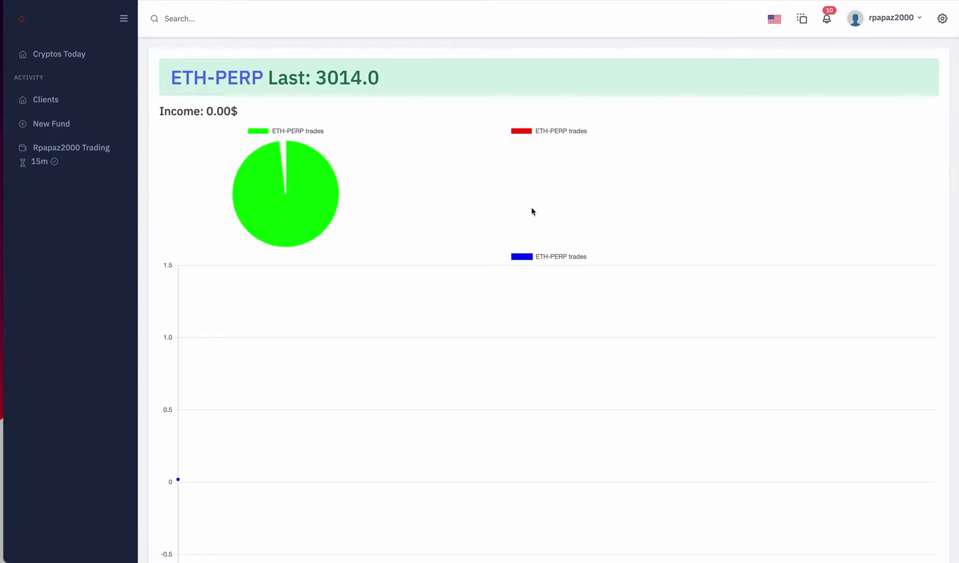
{"action": "key", "text": "alt+Left"}
{"action": "scroll", "coordinate": [280, 394], "scroll_direction": "up", "scroll_amount": 20}
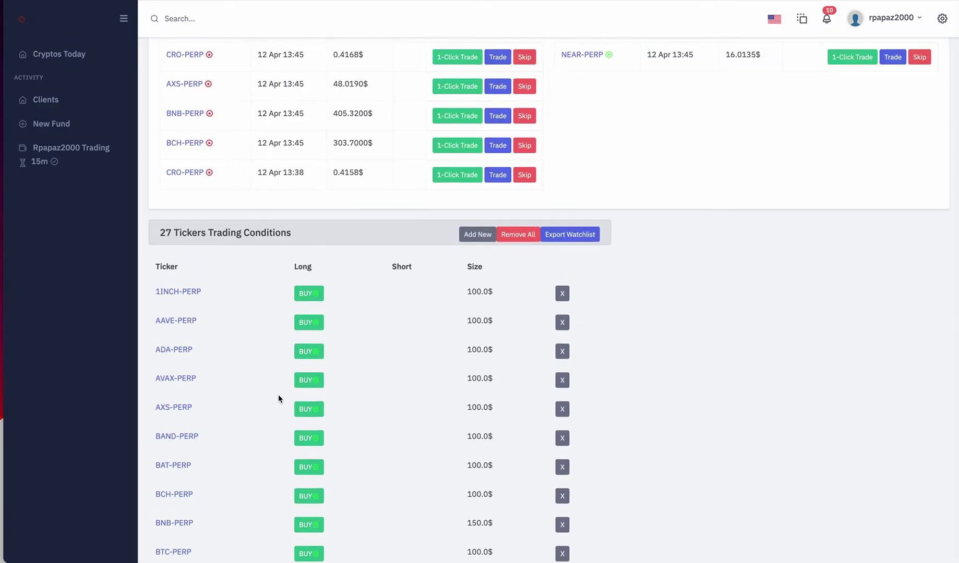
{"action": "scroll", "coordinate": [280, 389], "scroll_direction": "down", "scroll_amount": 4}
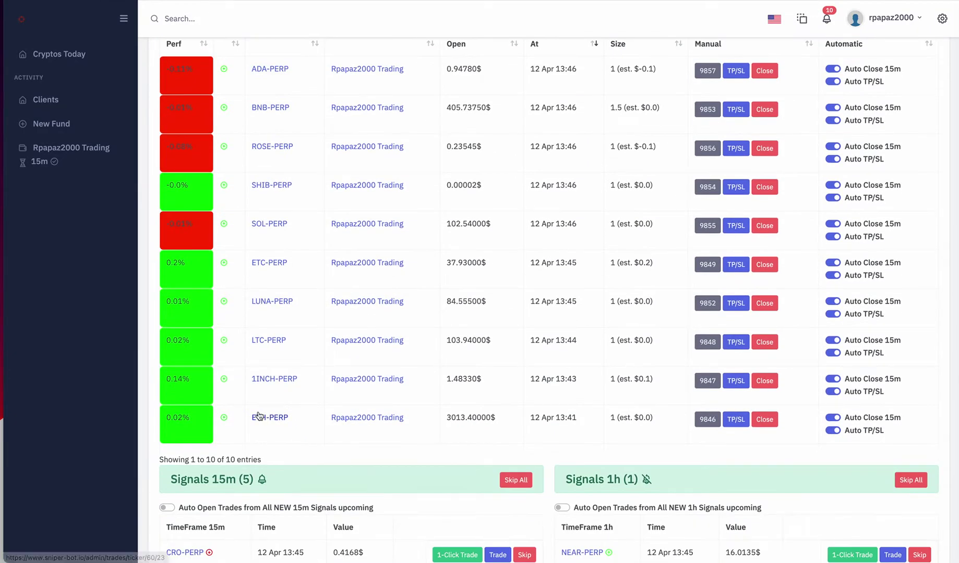
Examine the details, take profit and stop loss triggers and auto-closing settings of the ETH-PERP trade, and return to the trades list.
{"action": "left_click", "coordinate": [707, 421]}
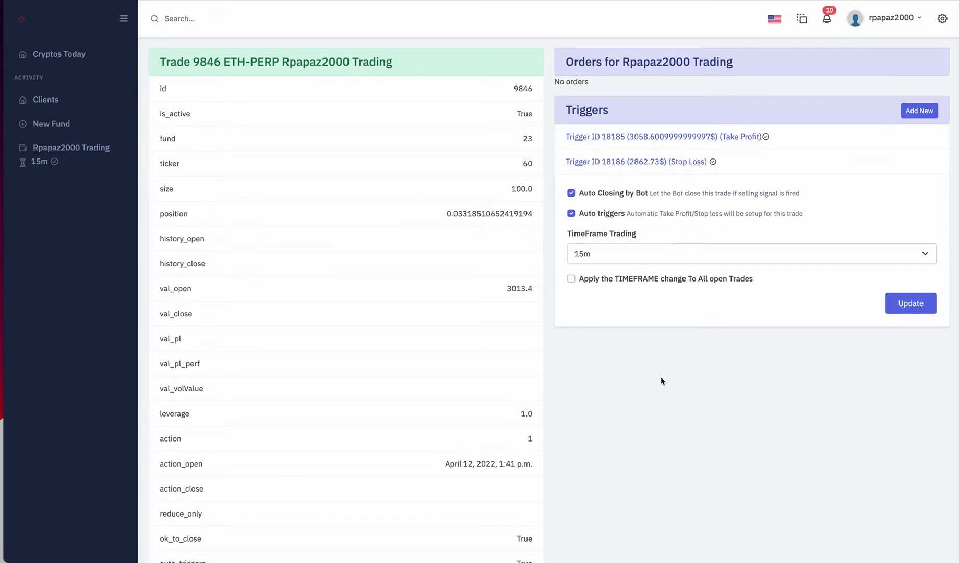
{"action": "scroll", "coordinate": [657, 376], "scroll_direction": "down", "scroll_amount": 2}
{"action": "scroll", "coordinate": [654, 376], "scroll_direction": "up", "scroll_amount": 2}
{"action": "scroll", "coordinate": [653, 376], "scroll_direction": "up", "scroll_amount": 1}
{"action": "key", "text": "super+Left"}
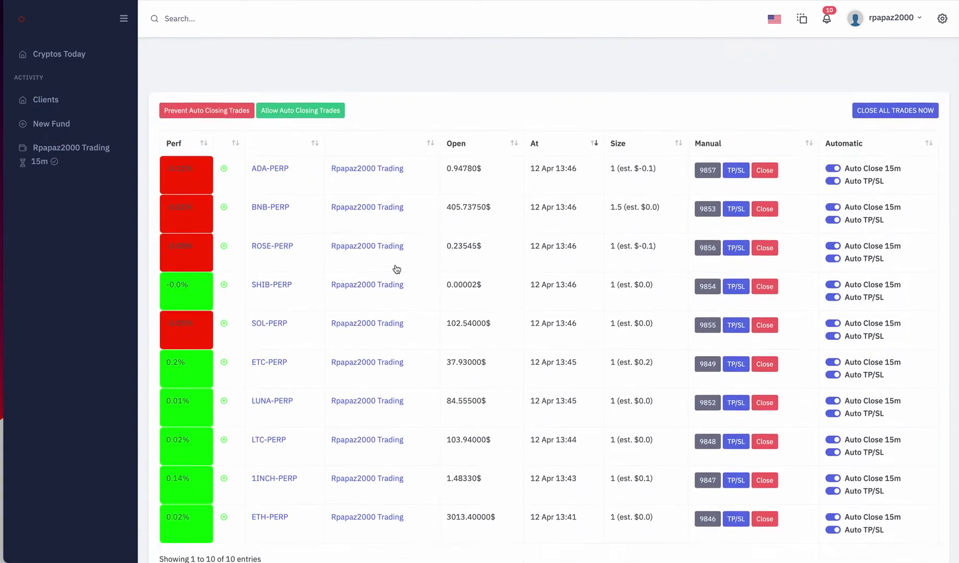
Close the fund's ETH-PERP trade manually and confirm the closing.
{"action": "scroll", "coordinate": [381, 256], "scroll_direction": "down", "scroll_amount": 2}
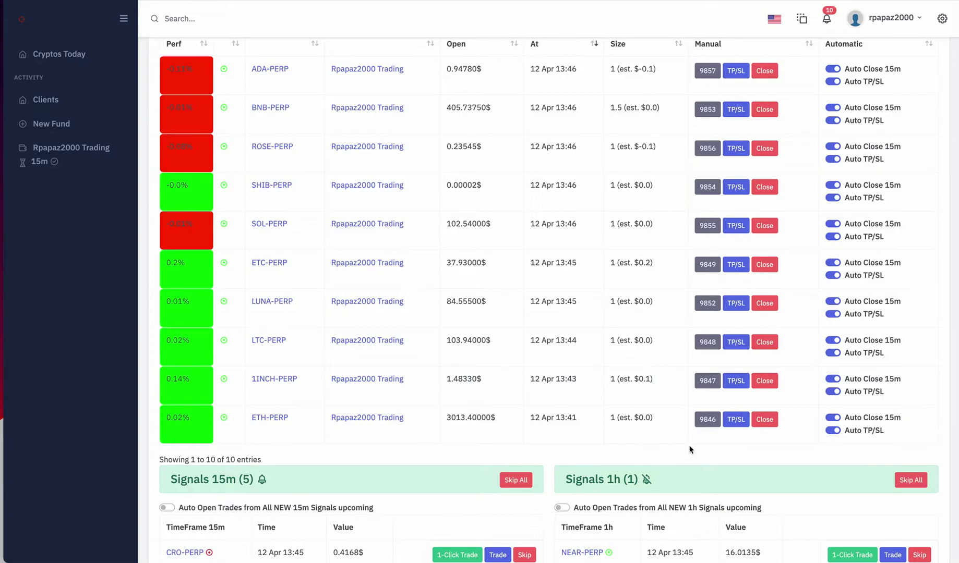
{"action": "left_click", "coordinate": [765, 420]}
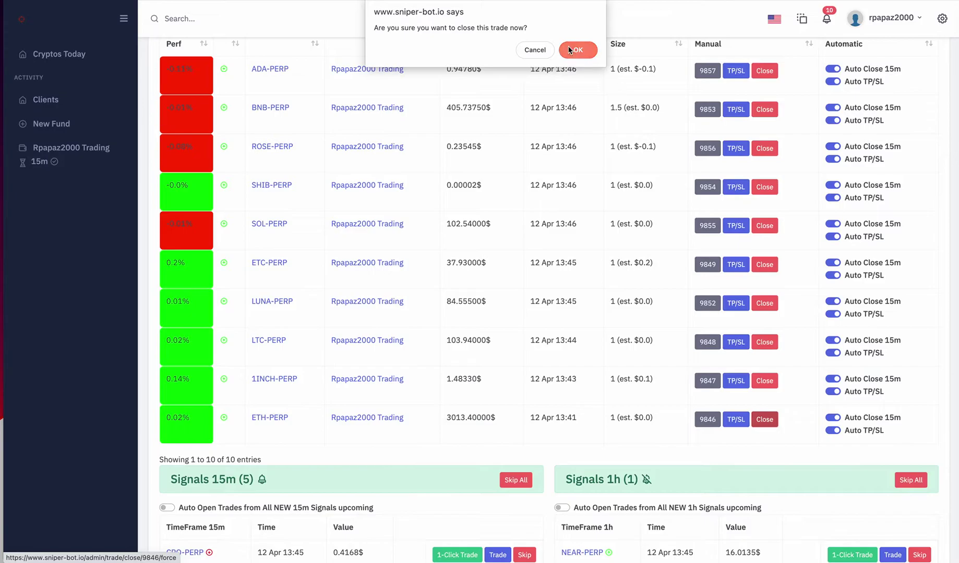
{"action": "left_click", "coordinate": [574, 50]}
{"action": "scroll", "coordinate": [386, 304], "scroll_direction": "down", "scroll_amount": 4}
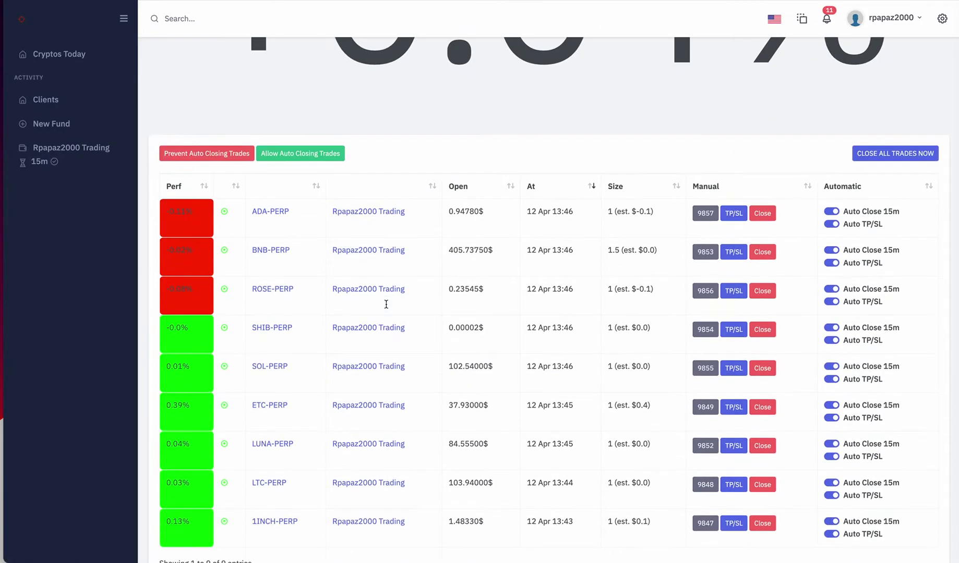
Switch to FTX and check the trigger orders and open positions for the closed ETH-PERP trade.
{"action": "key", "text": "ctrl+Tab"}
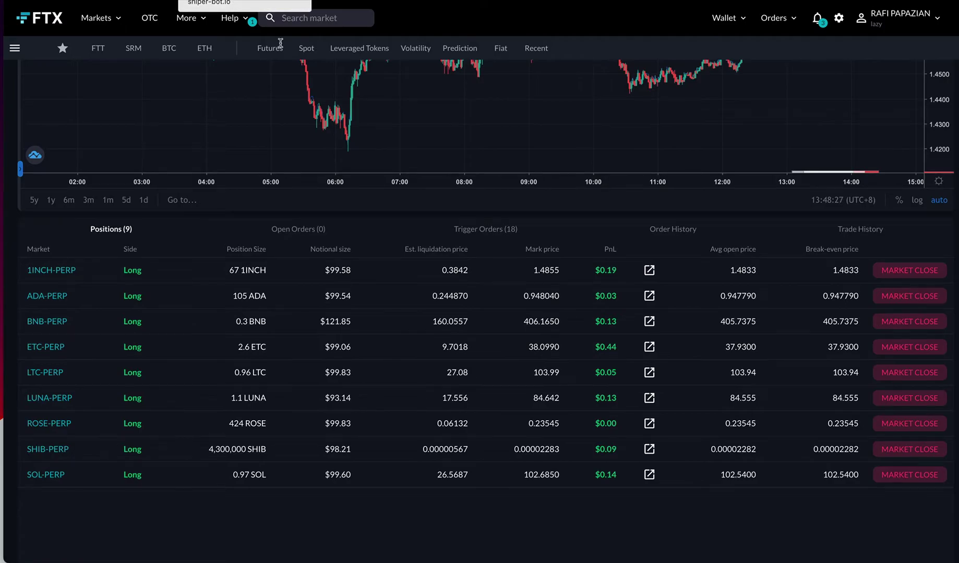
{"action": "left_click", "coordinate": [486, 229]}
{"action": "scroll", "coordinate": [306, 366], "scroll_direction": "down", "scroll_amount": 10}
{"action": "scroll", "coordinate": [305, 365], "scroll_direction": "up", "scroll_amount": 8}
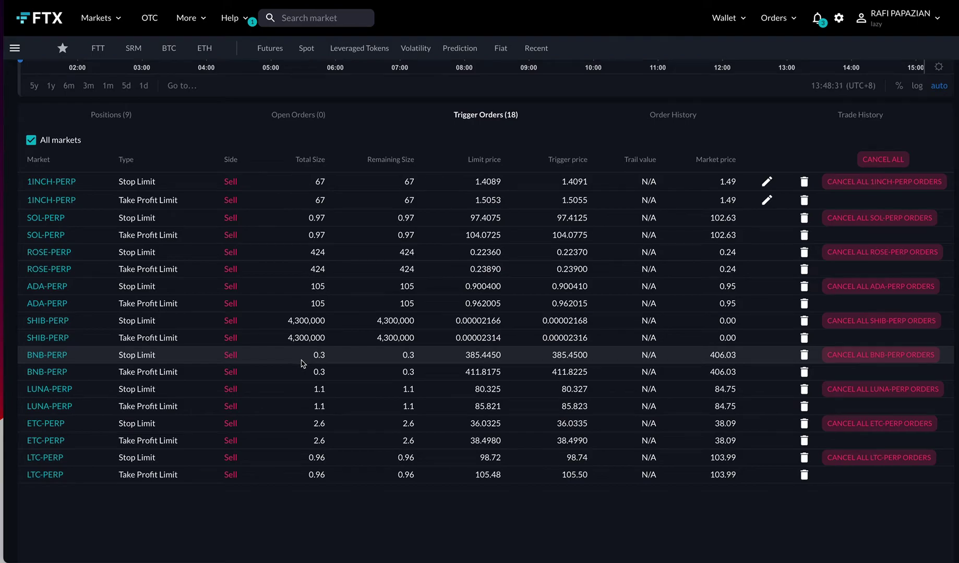
{"action": "left_click", "coordinate": [112, 113]}
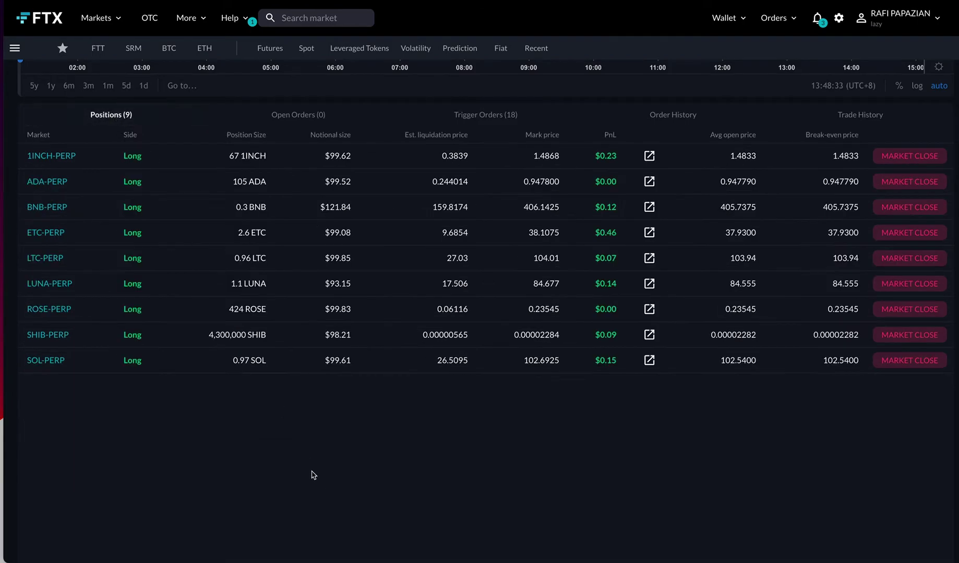
{"action": "scroll", "coordinate": [320, 490], "scroll_direction": "up", "scroll_amount": 1}
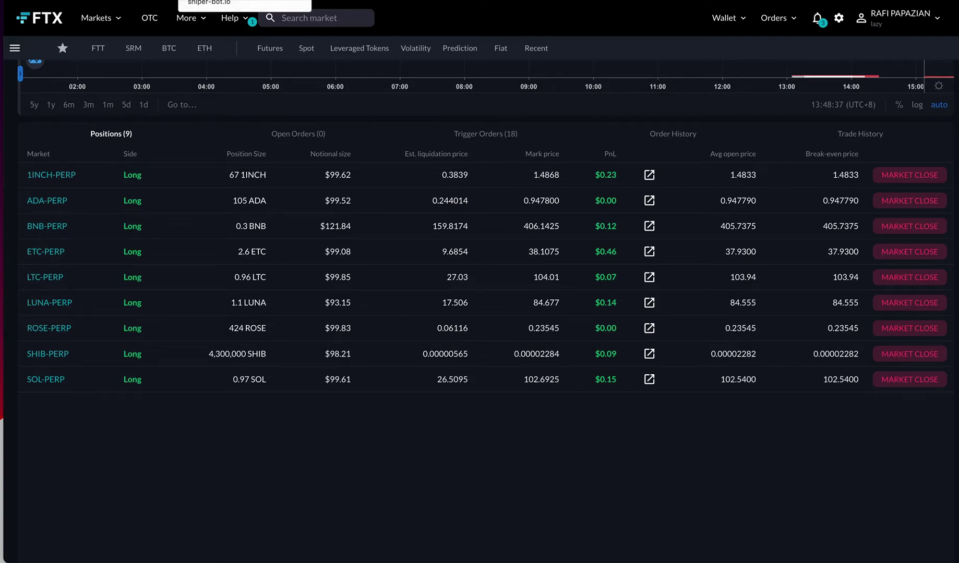
Alternate between Sniper Bot and FTX to compare the fund's remaining trades with the open positions and their PnL.
{"action": "left_click", "coordinate": [235, 1]}
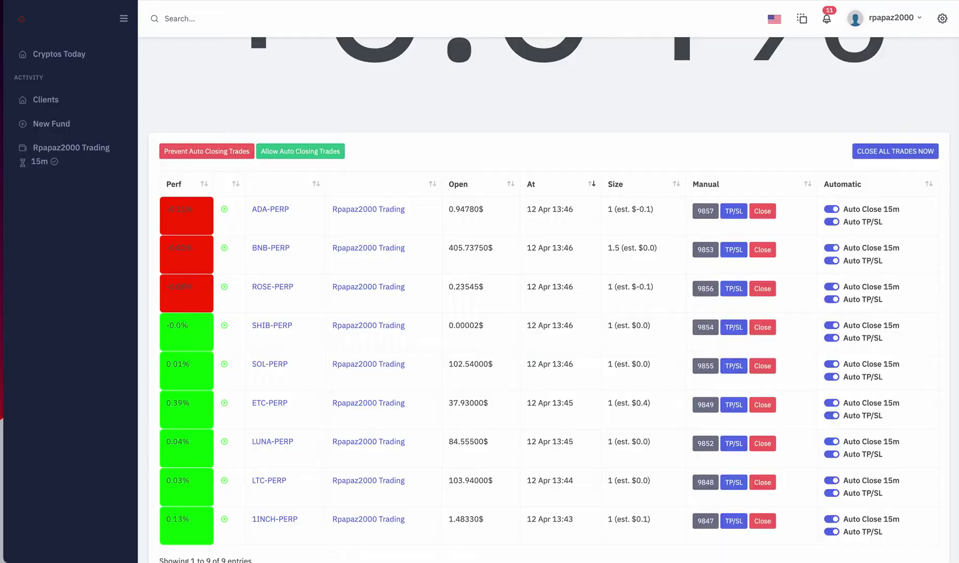
{"action": "left_click", "coordinate": [99, 0]}
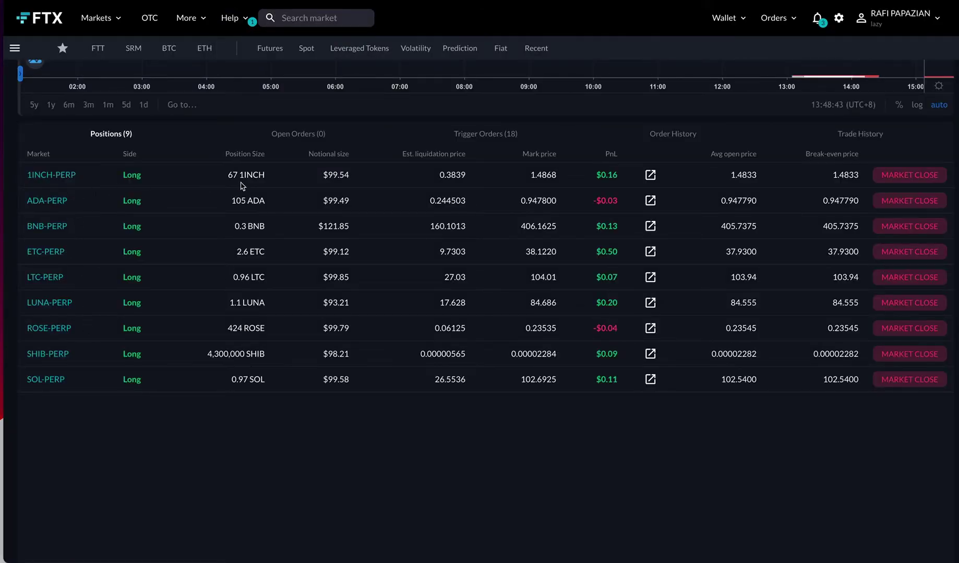
{"action": "left_click", "coordinate": [230, 1]}
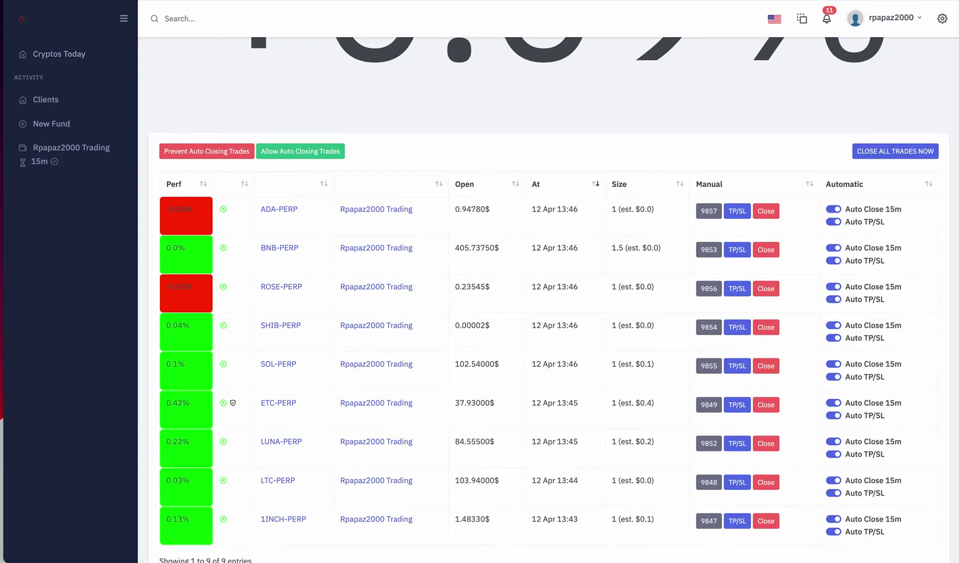
{"action": "left_click", "coordinate": [99, 1]}
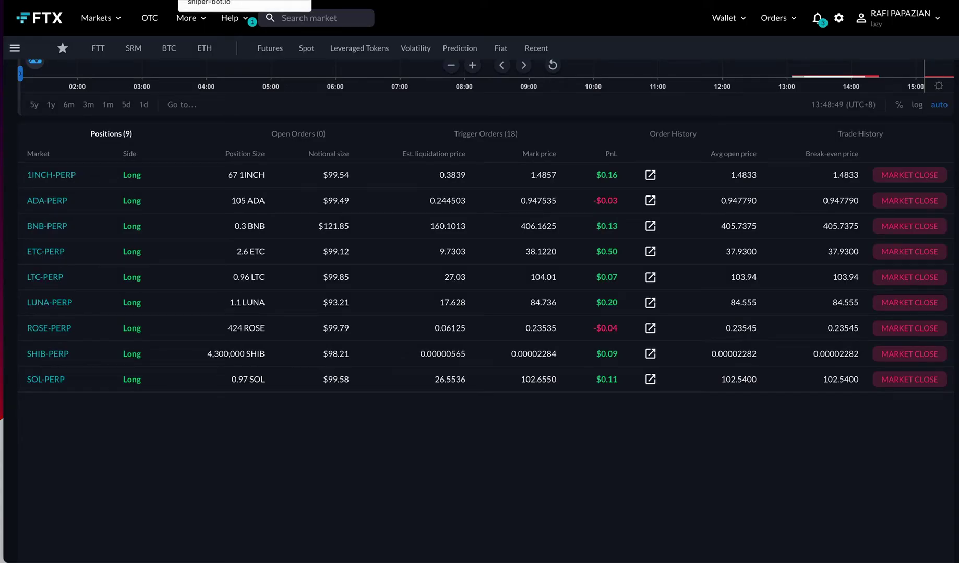
{"action": "left_click", "coordinate": [230, 1]}
Review the fund's overall performance, remaining open trades and signals in Sniper Bot's big view.
{"action": "scroll", "coordinate": [449, 323], "scroll_direction": "up", "scroll_amount": 4}
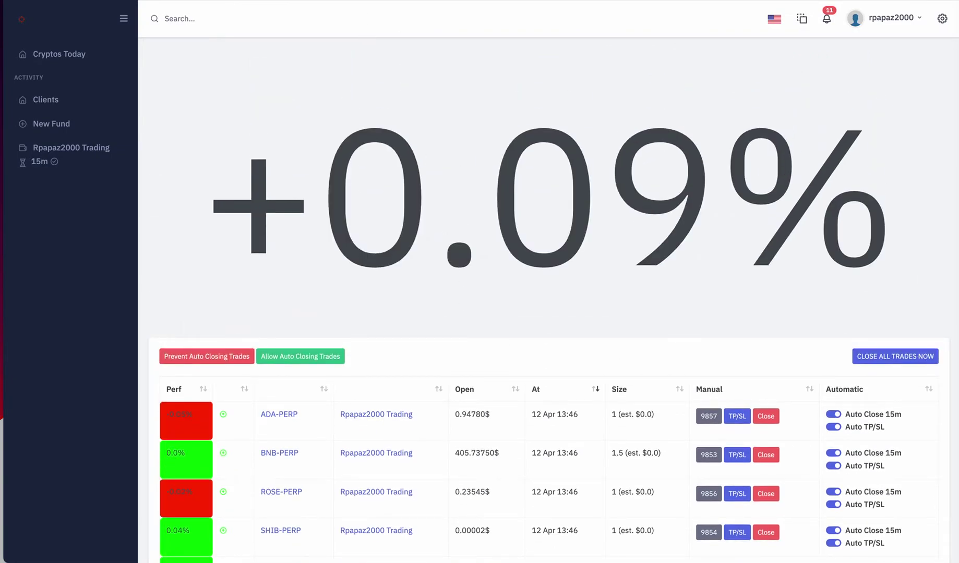
{"action": "scroll", "coordinate": [510, 278], "scroll_direction": "down", "scroll_amount": 2}
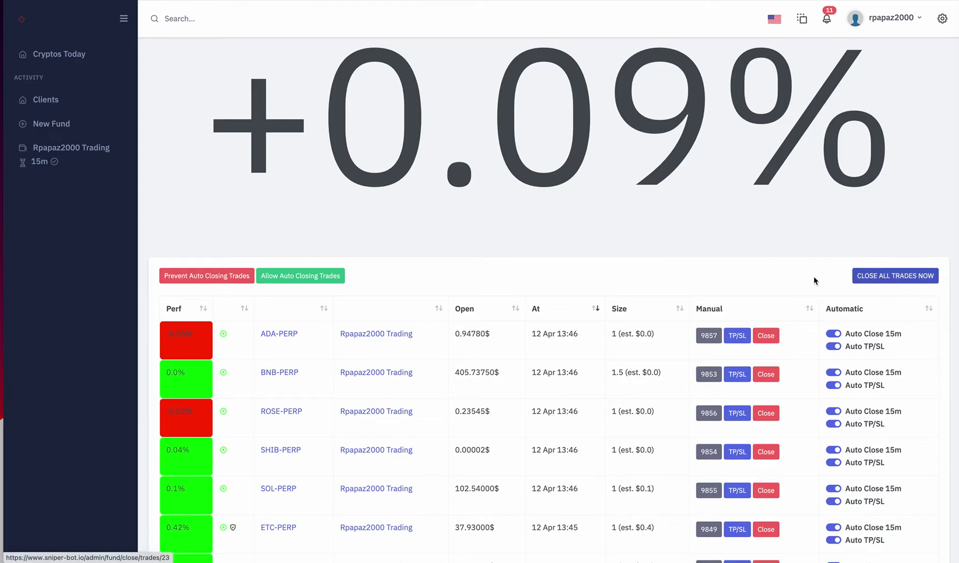
{"action": "scroll", "coordinate": [556, 320], "scroll_direction": "down", "scroll_amount": 5}
{"action": "scroll", "coordinate": [556, 315], "scroll_direction": "down", "scroll_amount": 7}
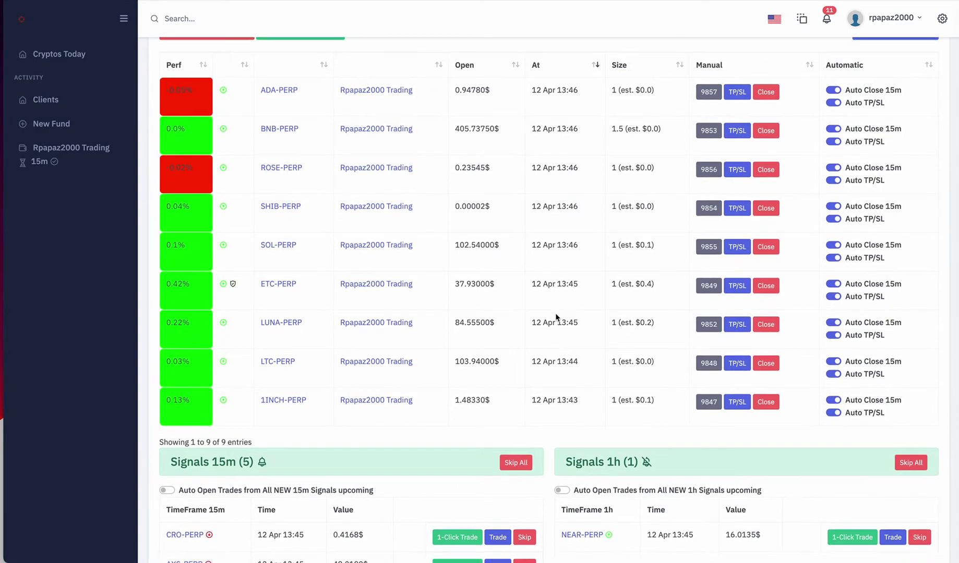
{"action": "scroll", "coordinate": [555, 314], "scroll_direction": "up", "scroll_amount": 5}
{"action": "scroll", "coordinate": [555, 313], "scroll_direction": "up", "scroll_amount": 1}
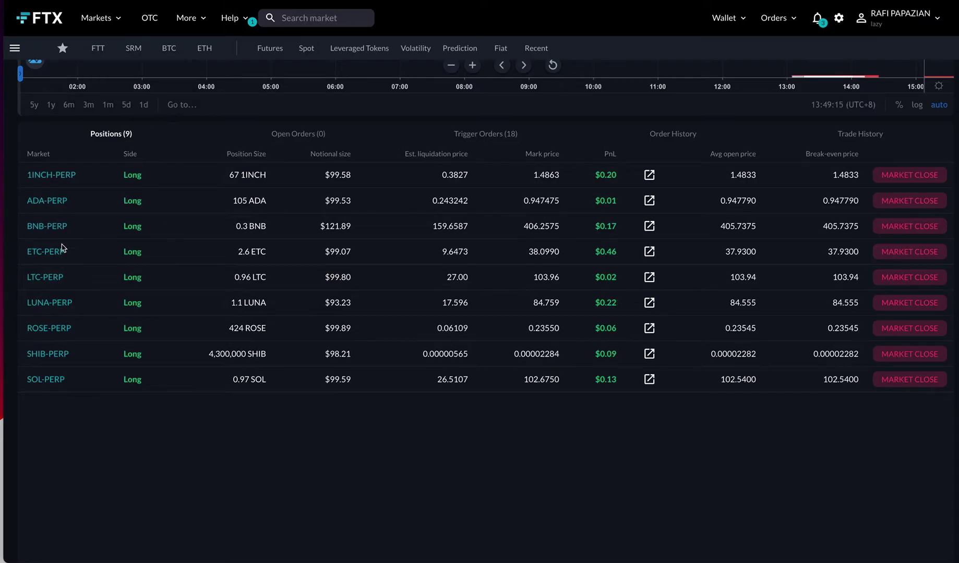
On FTX, bring up the ETC-PERP chart, examine the recent candles around its sell stop-limit order, and set the interval to 5 minutes.
{"action": "scroll", "coordinate": [558, 472], "scroll_direction": "up", "scroll_amount": 6}
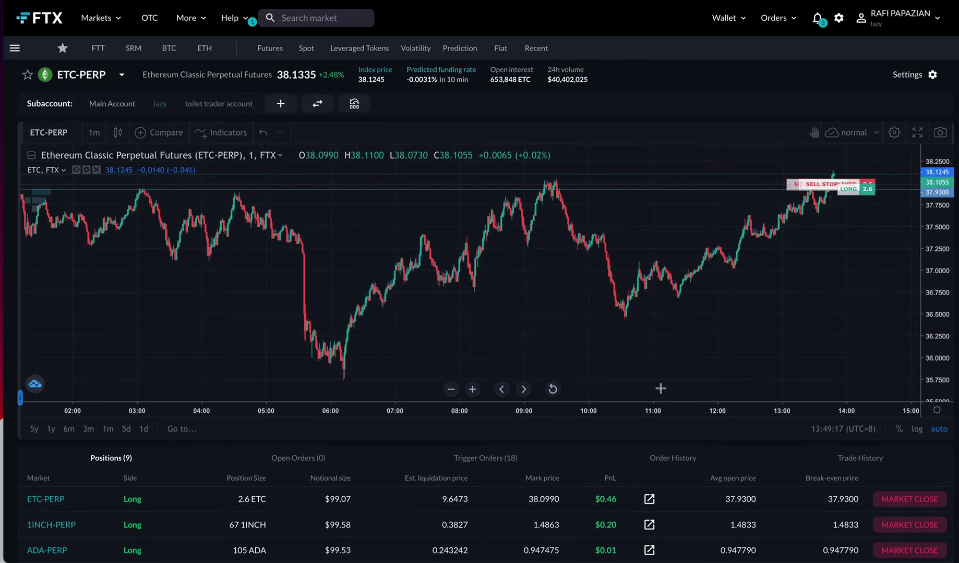
{"action": "left_click_drag", "start_coordinate": [698, 232], "coordinate": [655, 236]}
{"action": "scroll", "coordinate": [655, 235], "scroll_direction": "up", "scroll_amount": 9}
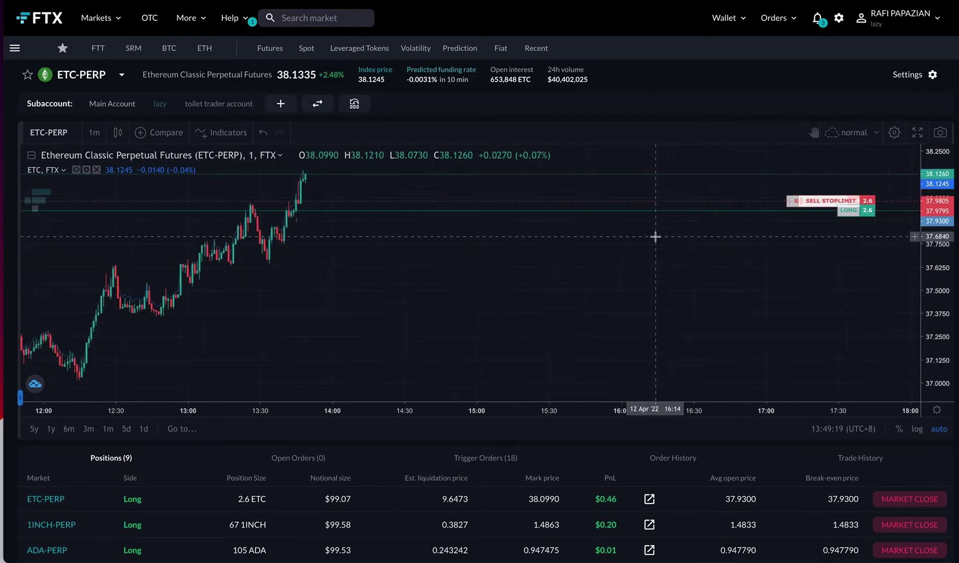
{"action": "left_click_drag", "start_coordinate": [312, 292], "coordinate": [517, 286]}
{"action": "scroll", "coordinate": [517, 286], "scroll_direction": "up", "scroll_amount": 3}
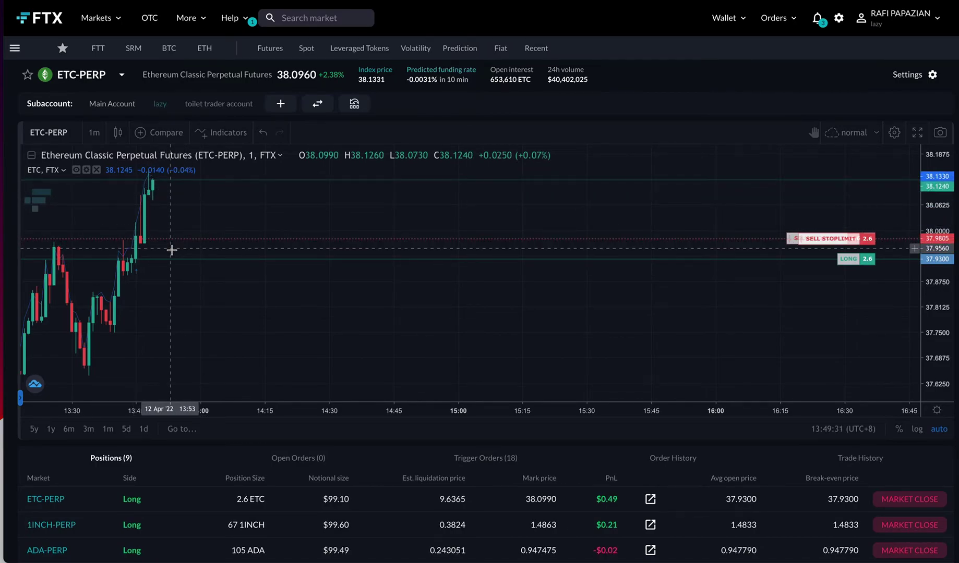
{"action": "left_click", "coordinate": [94, 132]}
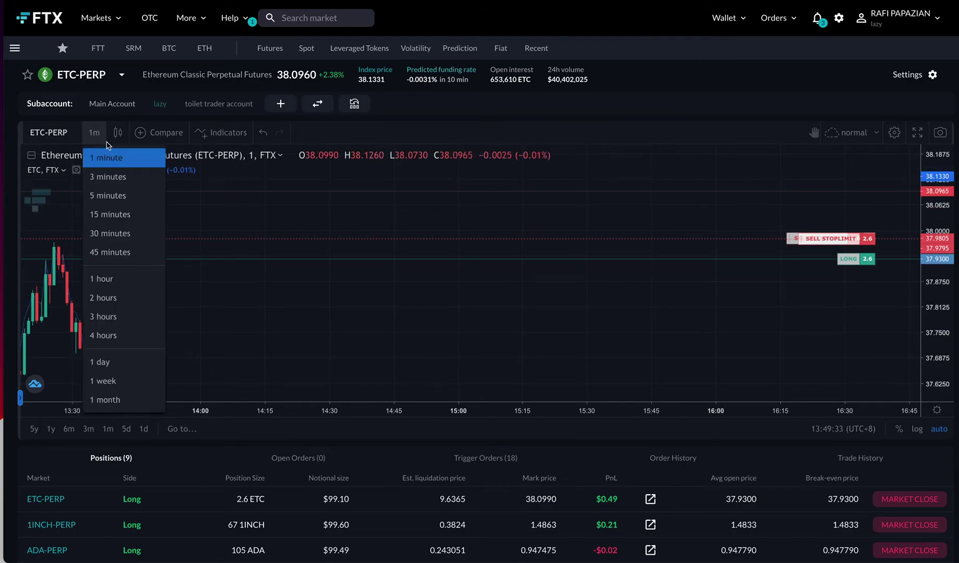
{"action": "left_click", "coordinate": [116, 196]}
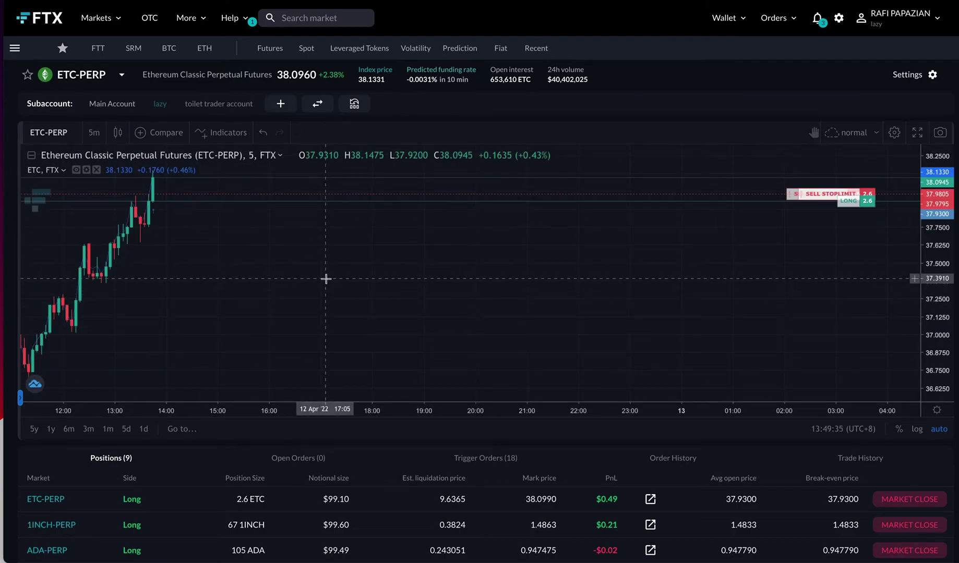
In Sniper Bot, prevent automatic closing for all of the fund's open trades and allow it again.
{"action": "scroll", "coordinate": [327, 281], "scroll_direction": "down", "scroll_amount": 7}
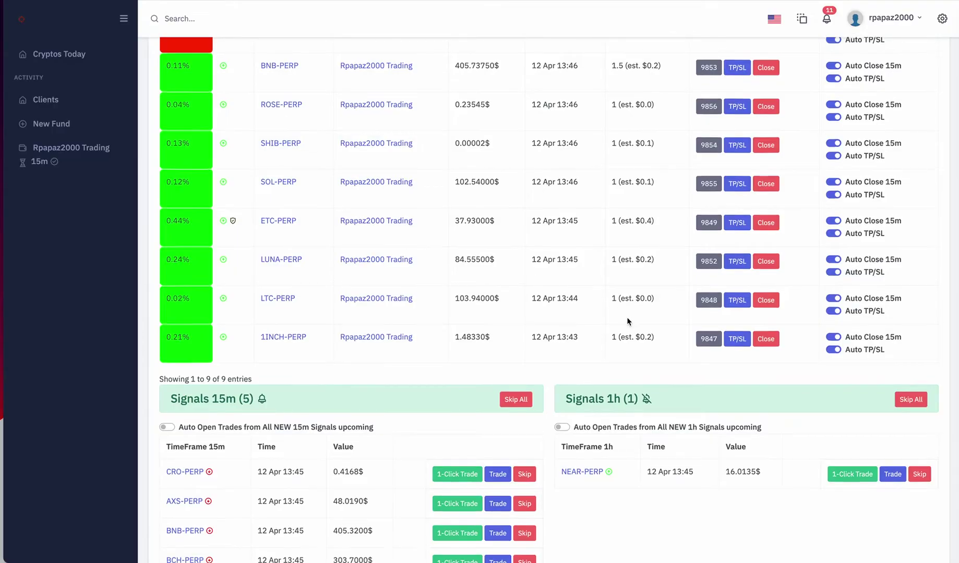
{"action": "scroll", "coordinate": [869, 139], "scroll_direction": "up", "scroll_amount": 3}
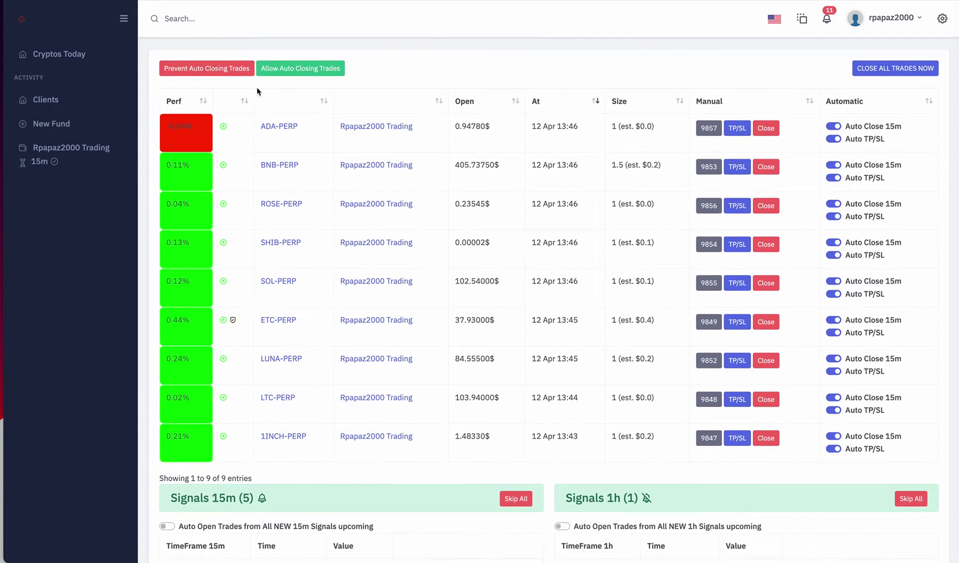
{"action": "left_click", "coordinate": [214, 69]}
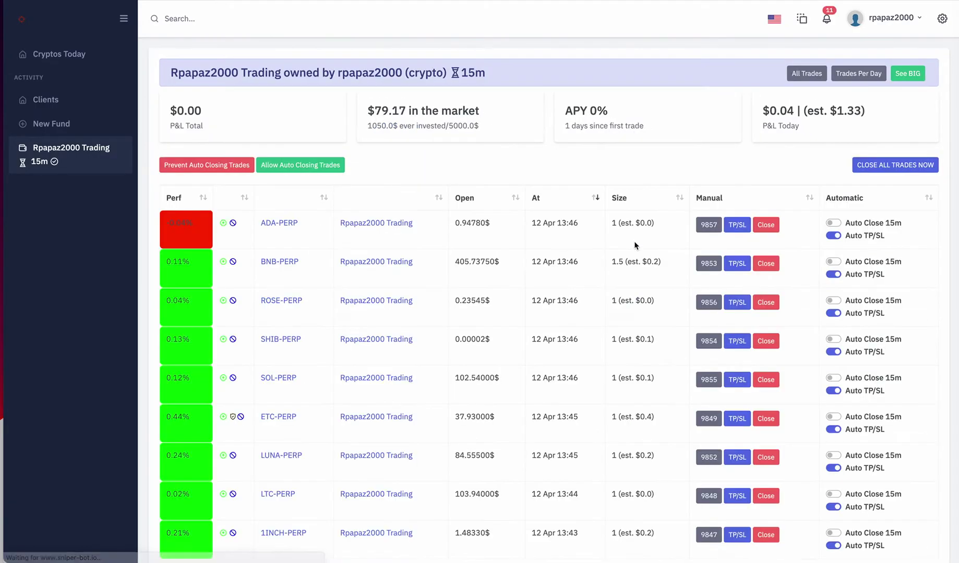
{"action": "scroll", "coordinate": [638, 251], "scroll_direction": "down", "scroll_amount": 2}
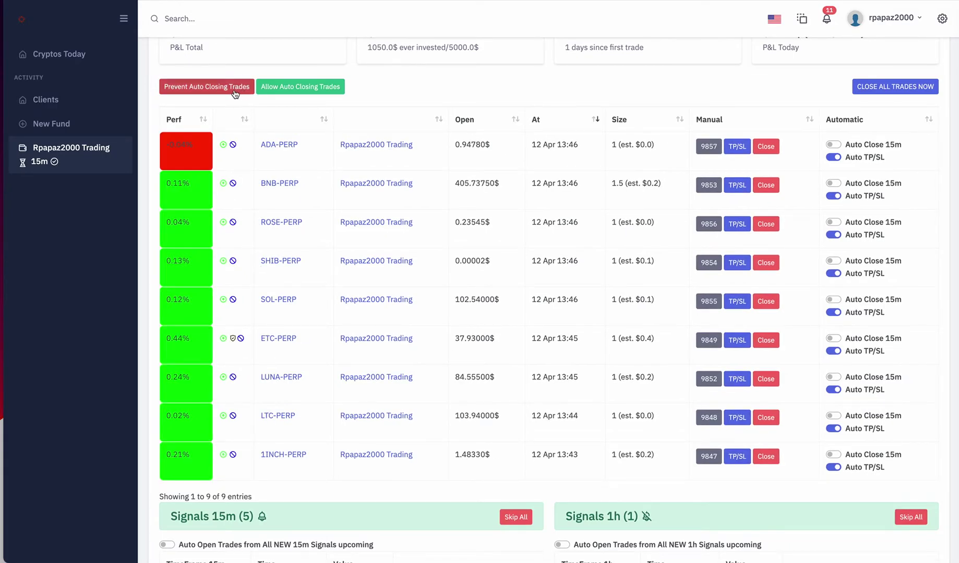
{"action": "left_click", "coordinate": [307, 87]}
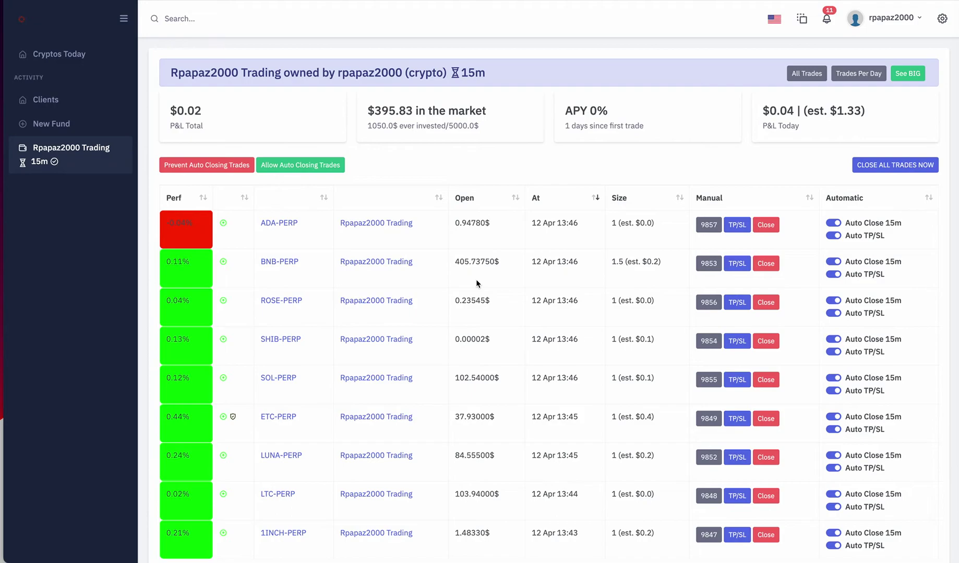
Prevent automatic closing for all of the fund's open trades and check their Auto Close 15m settings.
{"action": "scroll", "coordinate": [415, 438], "scroll_direction": "down", "scroll_amount": 4}
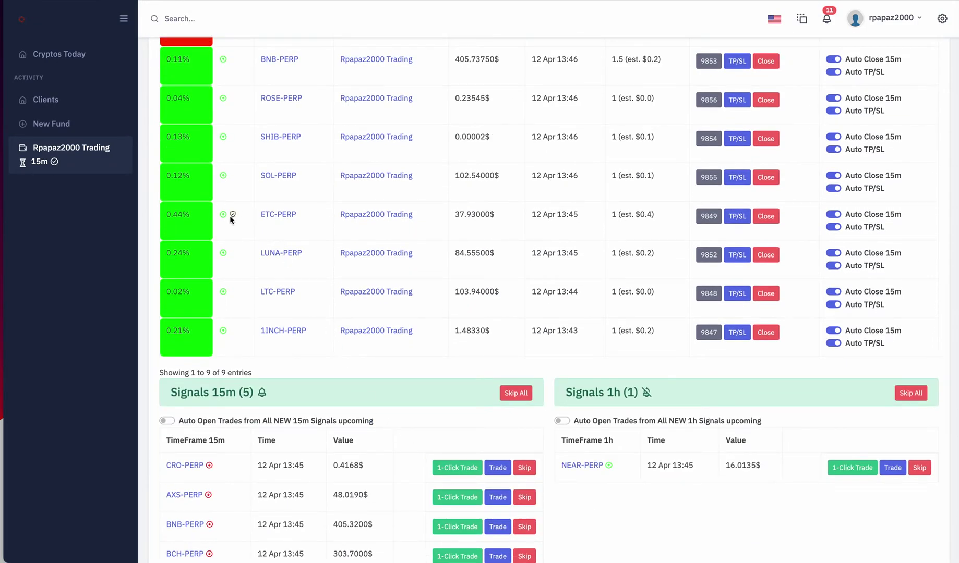
{"action": "scroll", "coordinate": [232, 222], "scroll_direction": "up", "scroll_amount": 3}
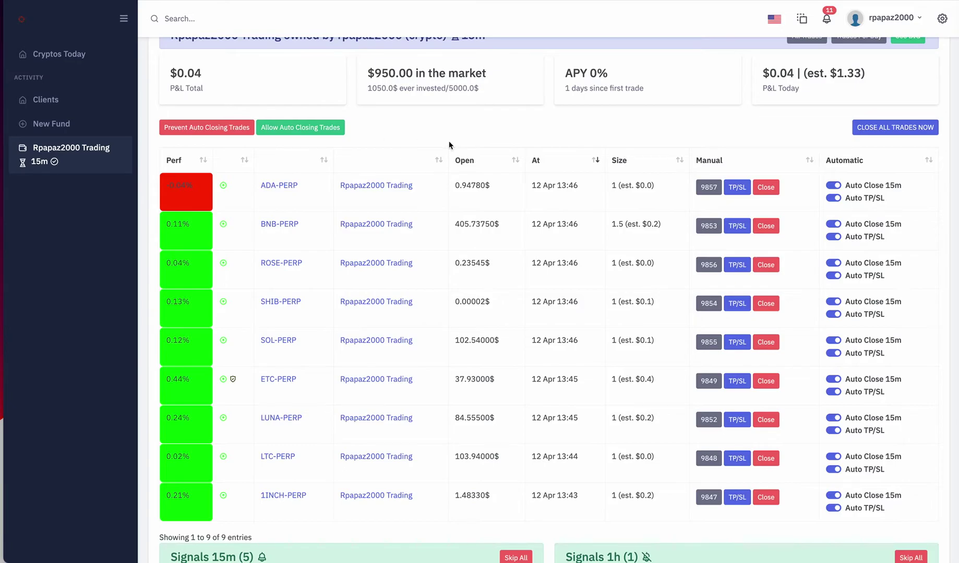
{"action": "left_click", "coordinate": [206, 130]}
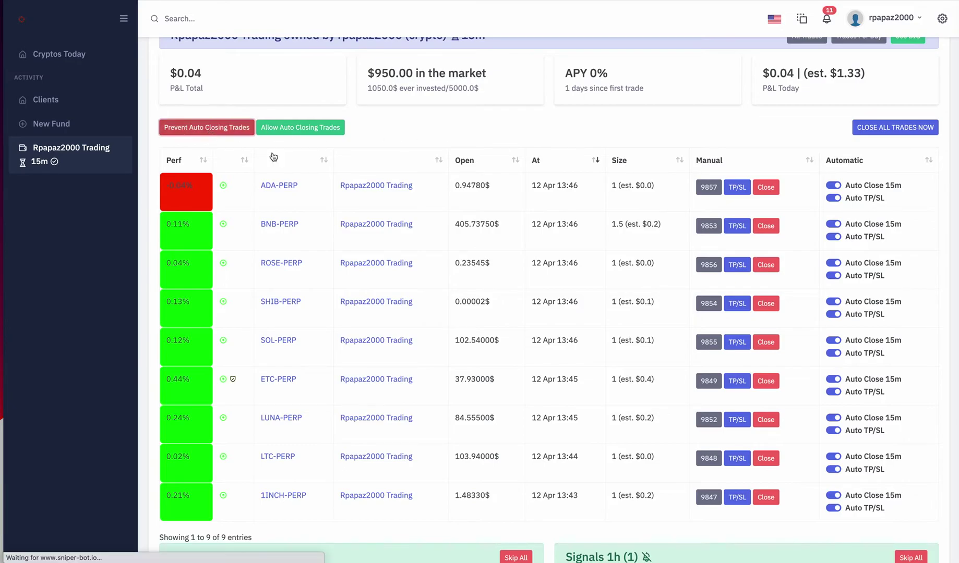
{"action": "scroll", "coordinate": [477, 177], "scroll_direction": "down", "scroll_amount": 1}
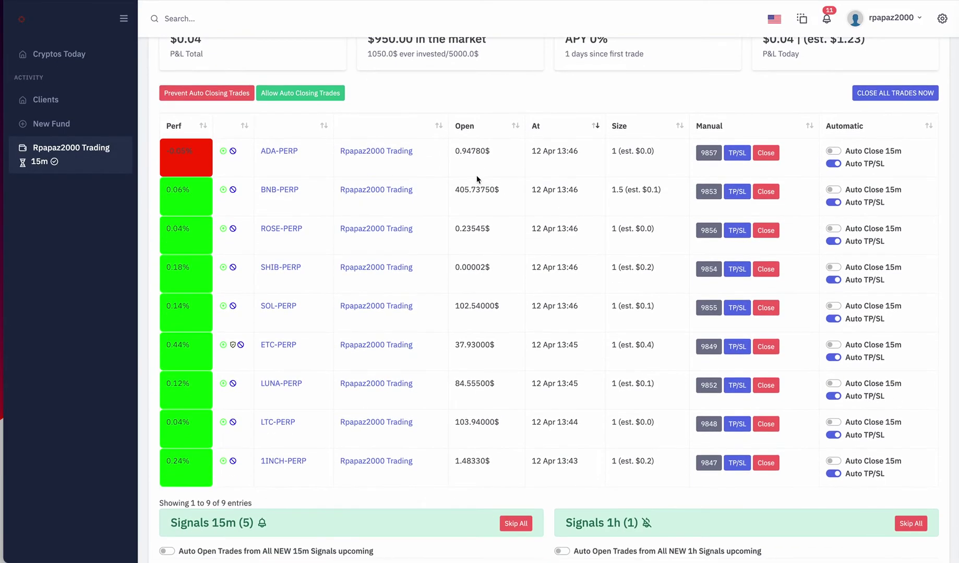
{"action": "scroll", "coordinate": [477, 176], "scroll_direction": "up", "scroll_amount": 1}
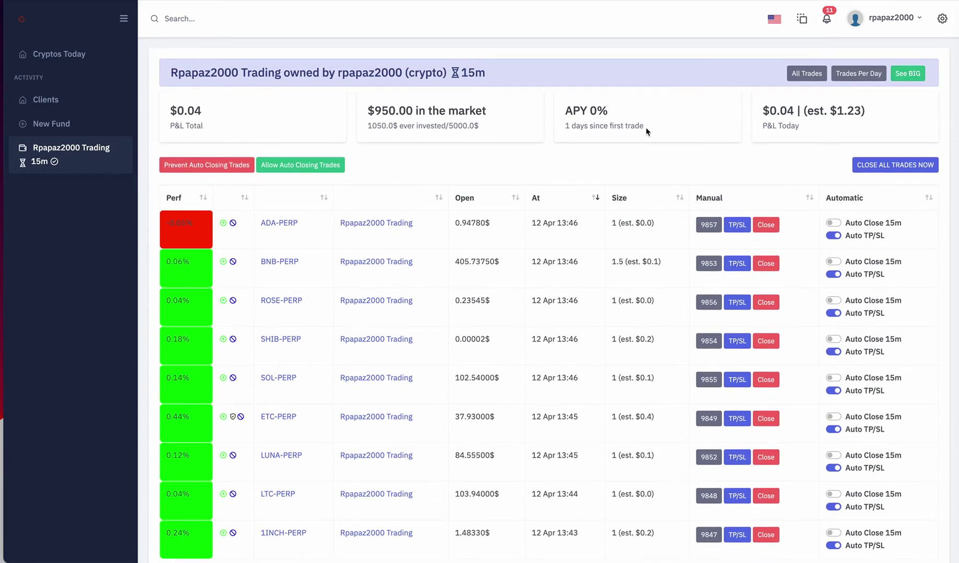
Open the fund's big view and compare its open trades with the open positions and PnL on FTX.
{"action": "left_click", "coordinate": [912, 77]}
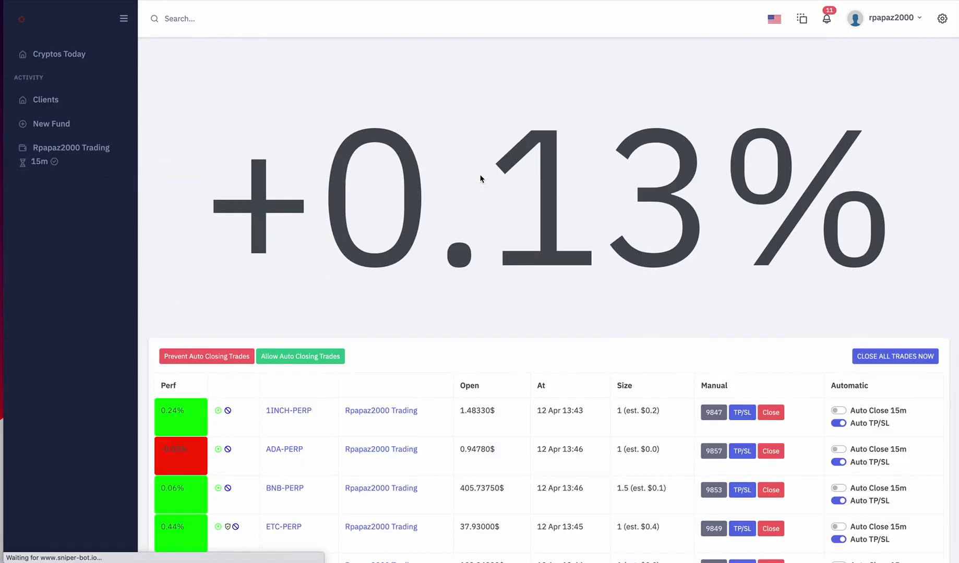
{"action": "scroll", "coordinate": [475, 208], "scroll_direction": "down", "scroll_amount": 2}
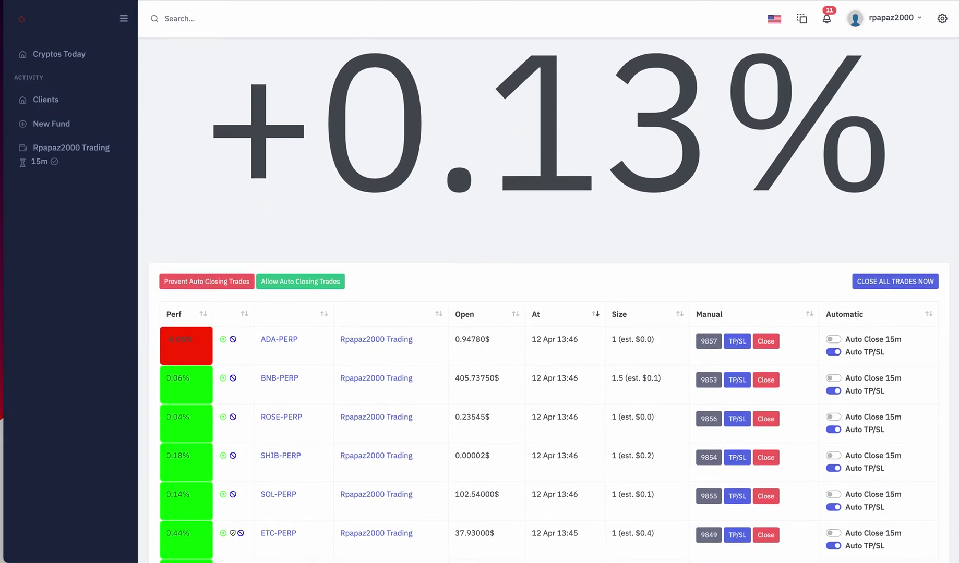
{"action": "left_click", "coordinate": [149, 1]}
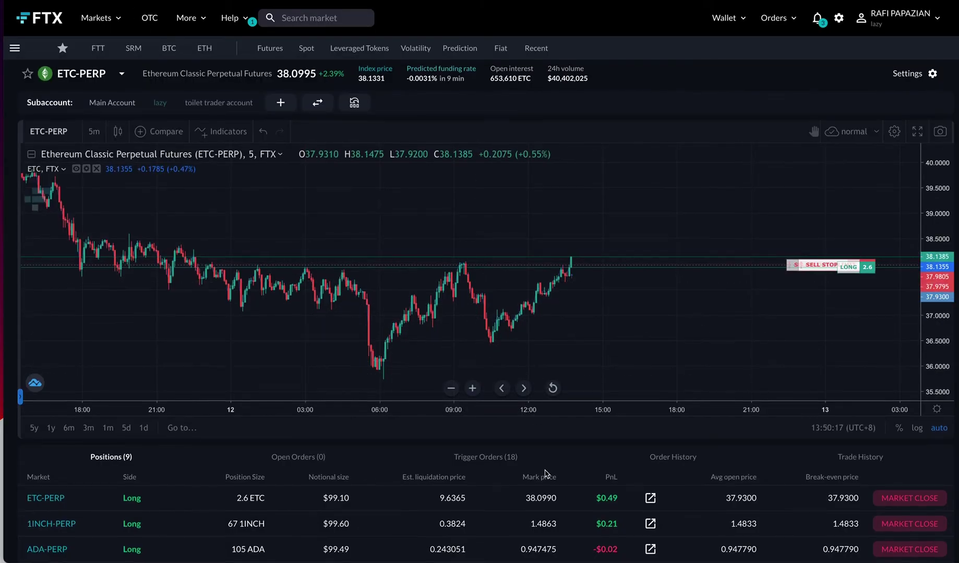
{"action": "scroll", "coordinate": [543, 455], "scroll_direction": "down", "scroll_amount": 5}
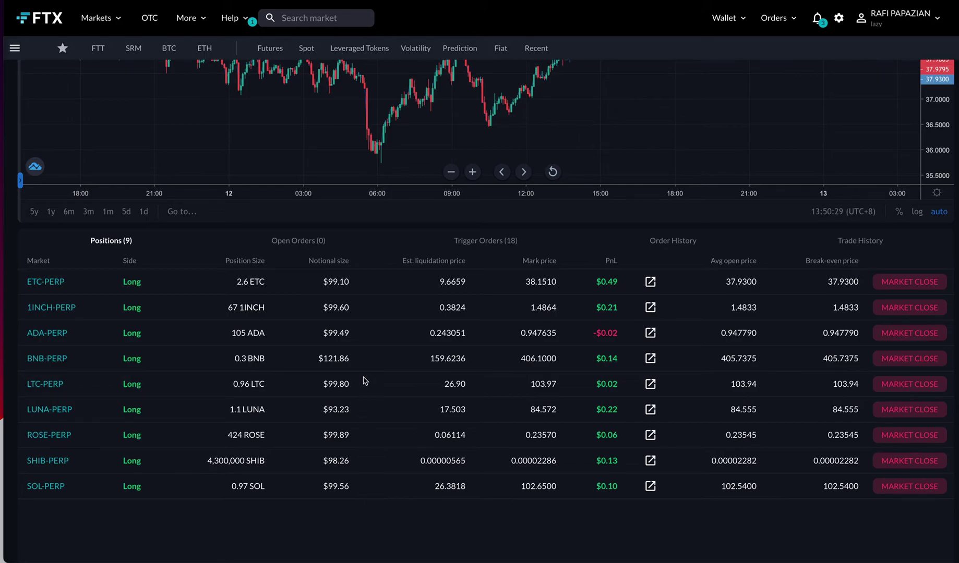
{"action": "scroll", "coordinate": [363, 380], "scroll_direction": "up", "scroll_amount": 4}
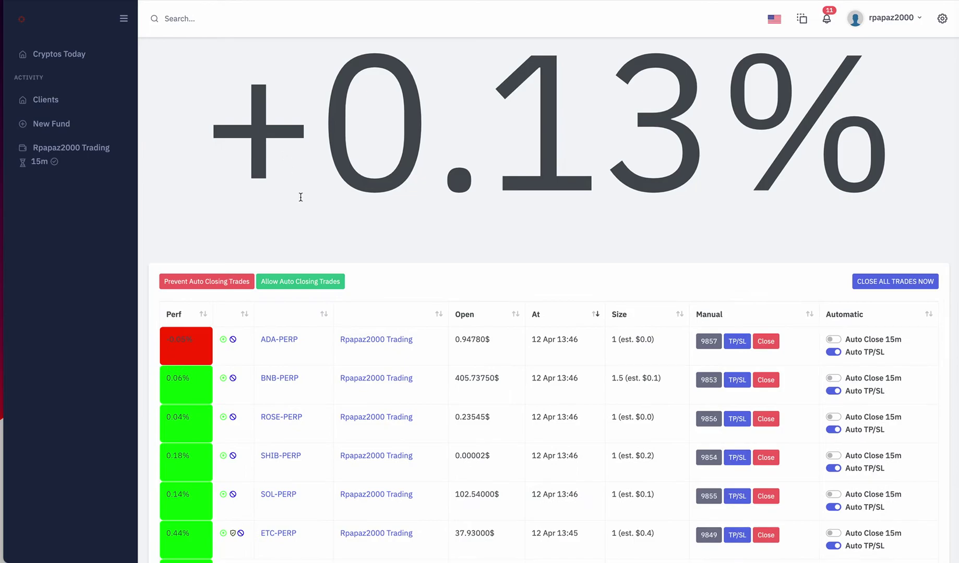
In Sniper Bot's big view, look over the trades, signals and ticker conditions, and close all the fund's trades at once.
{"action": "scroll", "coordinate": [324, 249], "scroll_direction": "down", "scroll_amount": 6}
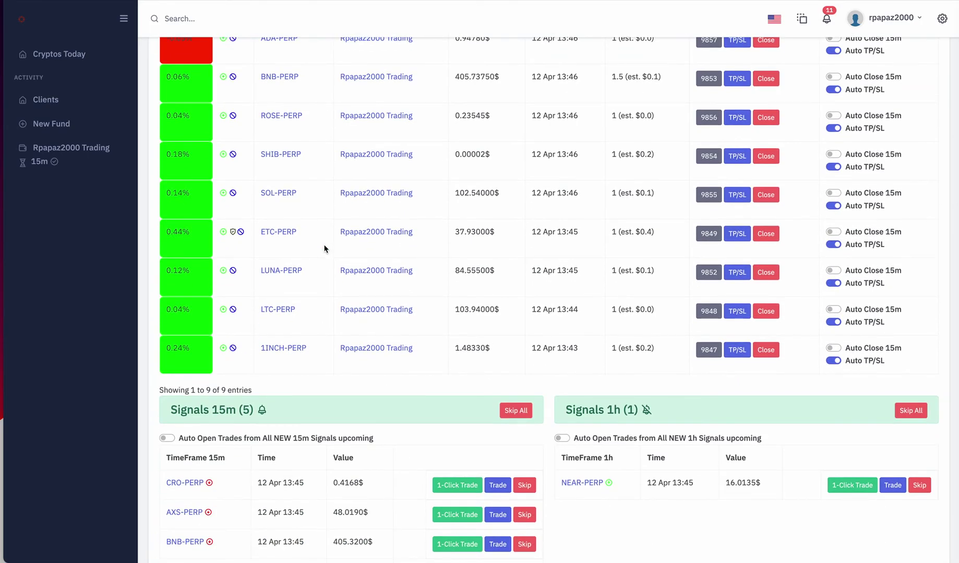
{"action": "scroll", "coordinate": [324, 249], "scroll_direction": "down", "scroll_amount": 7}
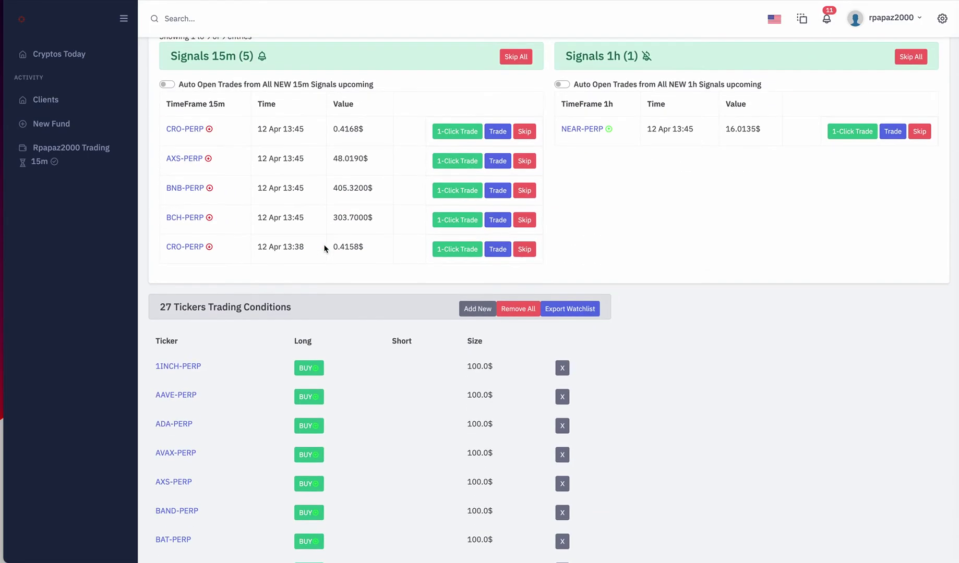
{"action": "scroll", "coordinate": [324, 249], "scroll_direction": "down", "scroll_amount": 7}
{"action": "scroll", "coordinate": [324, 249], "scroll_direction": "up", "scroll_amount": 12}
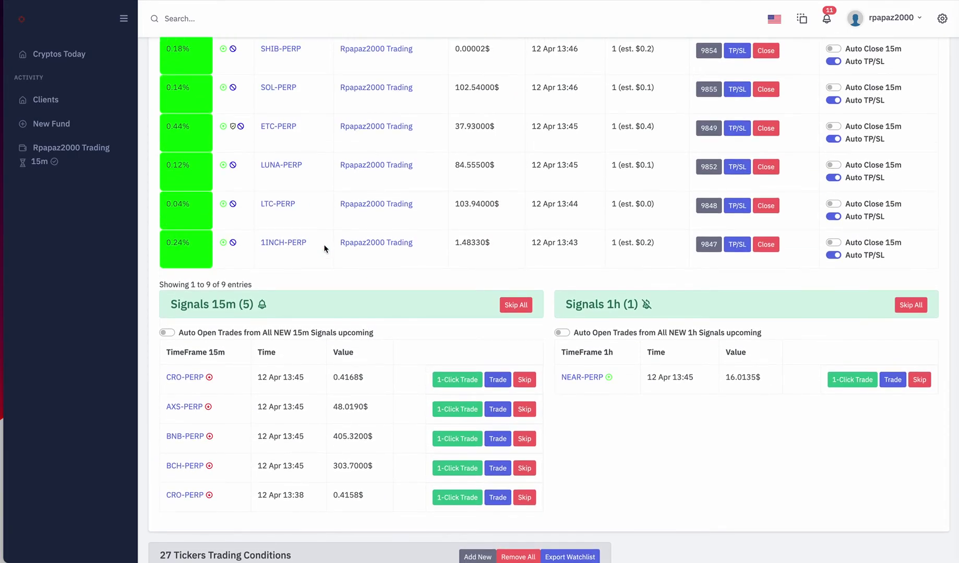
{"action": "scroll", "coordinate": [324, 249], "scroll_direction": "up", "scroll_amount": 2}
{"action": "scroll", "coordinate": [324, 249], "scroll_direction": "up", "scroll_amount": 9}
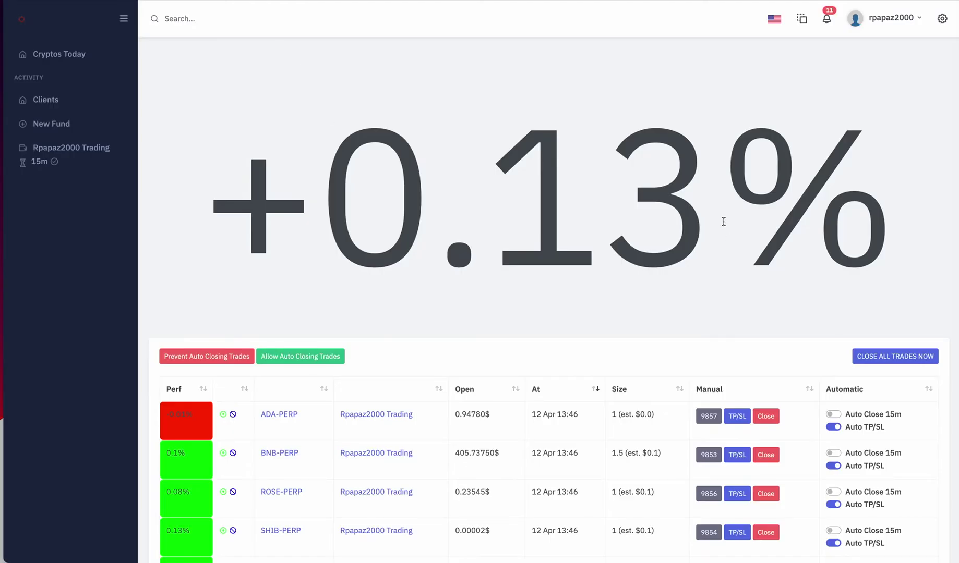
{"action": "left_click", "coordinate": [889, 360]}
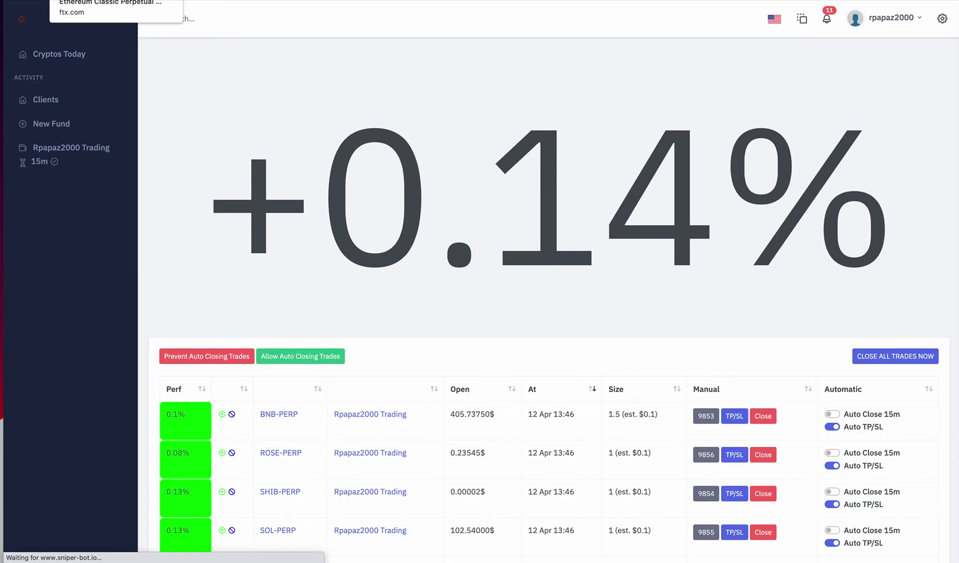
{"action": "scroll", "coordinate": [293, 197], "scroll_direction": "down", "scroll_amount": 4}
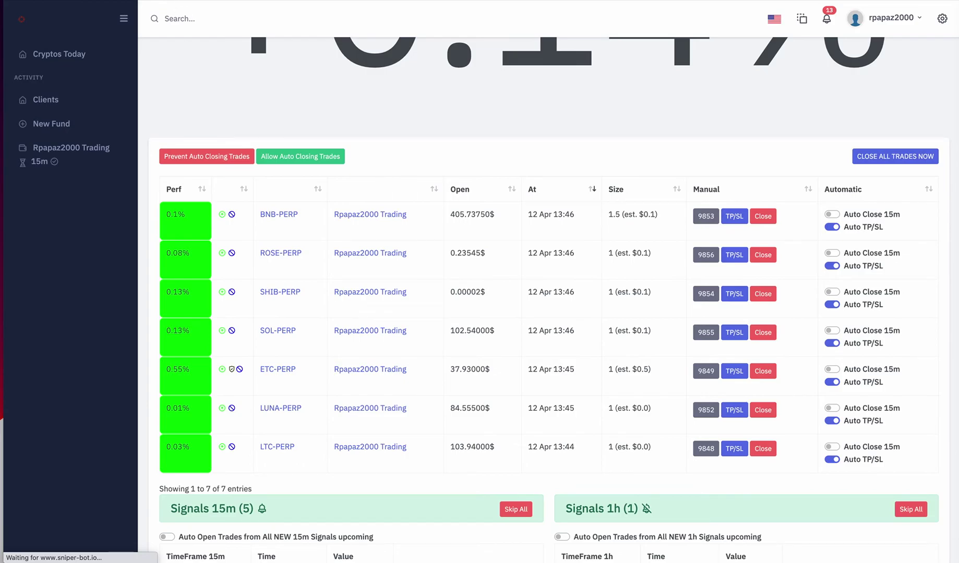
Switch to FTX and check the open sell orders for all markets and the remaining positions.
{"action": "left_click", "coordinate": [86, 1]}
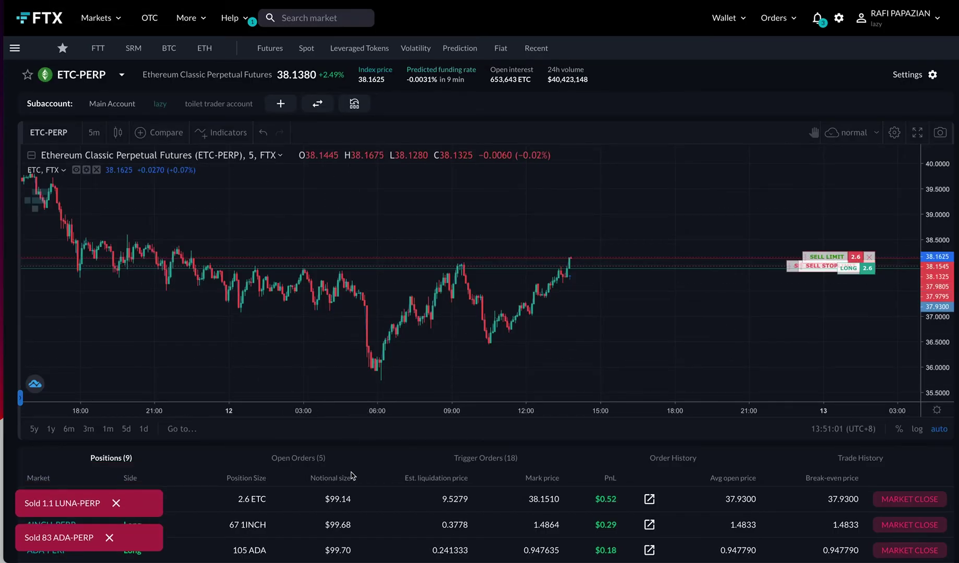
{"action": "scroll", "coordinate": [351, 476], "scroll_direction": "down", "scroll_amount": 3}
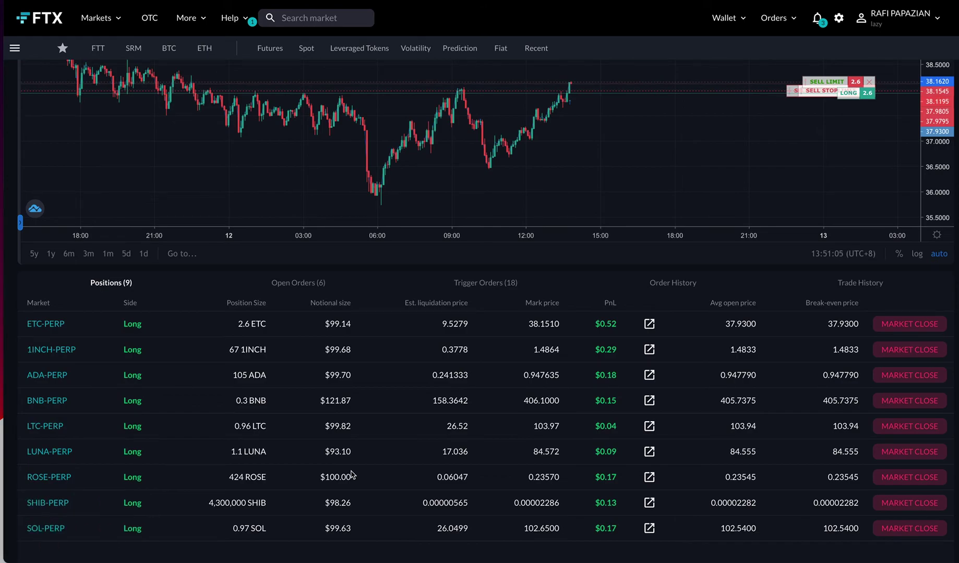
{"action": "left_click", "coordinate": [300, 283]}
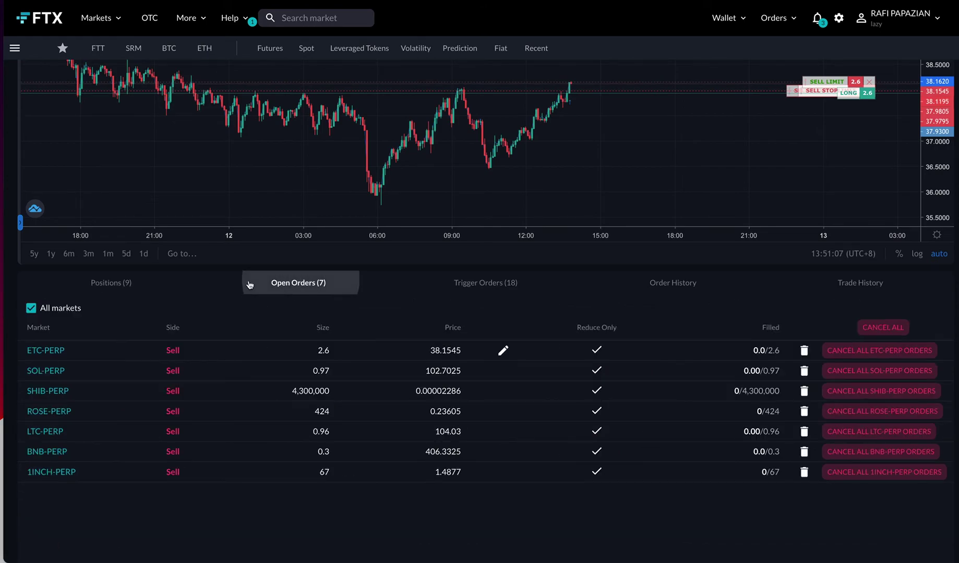
{"action": "left_click", "coordinate": [100, 283]}
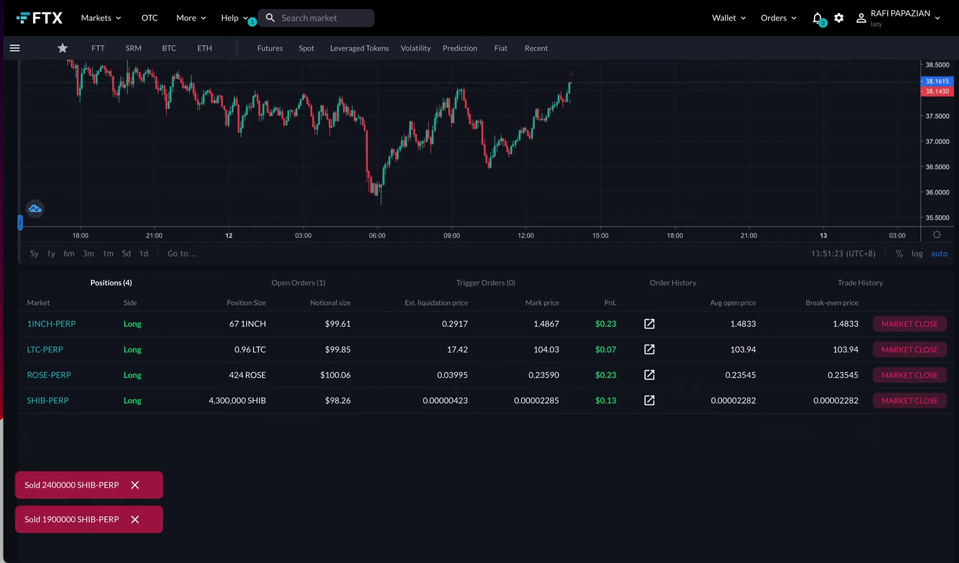
Check the last open order and the positions list on FTX again while the closing orders execute.
{"action": "scroll", "coordinate": [276, 113], "scroll_direction": "up", "scroll_amount": 1}
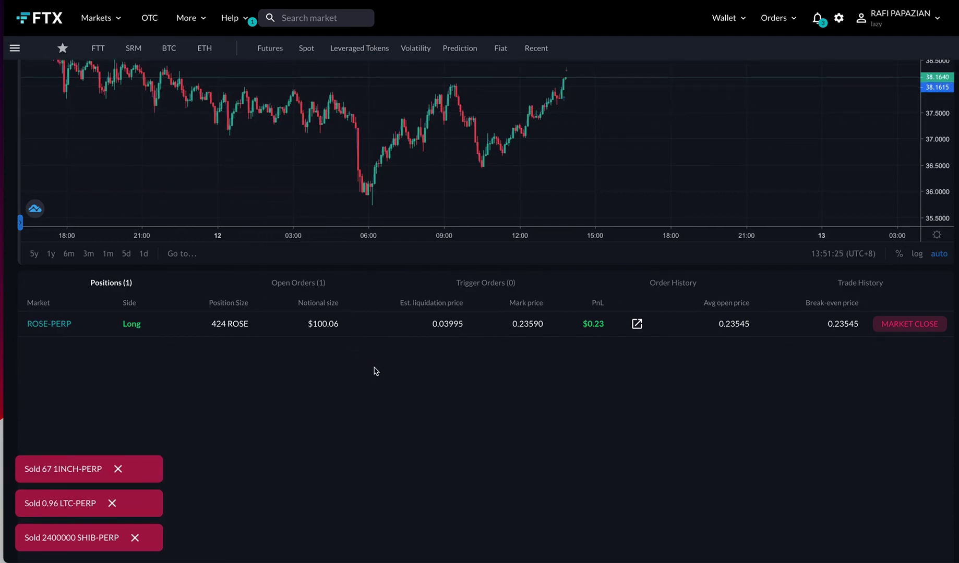
{"action": "scroll", "coordinate": [384, 396], "scroll_direction": "up", "scroll_amount": 1}
{"action": "scroll", "coordinate": [382, 396], "scroll_direction": "up", "scroll_amount": 1}
{"action": "left_click", "coordinate": [312, 326]}
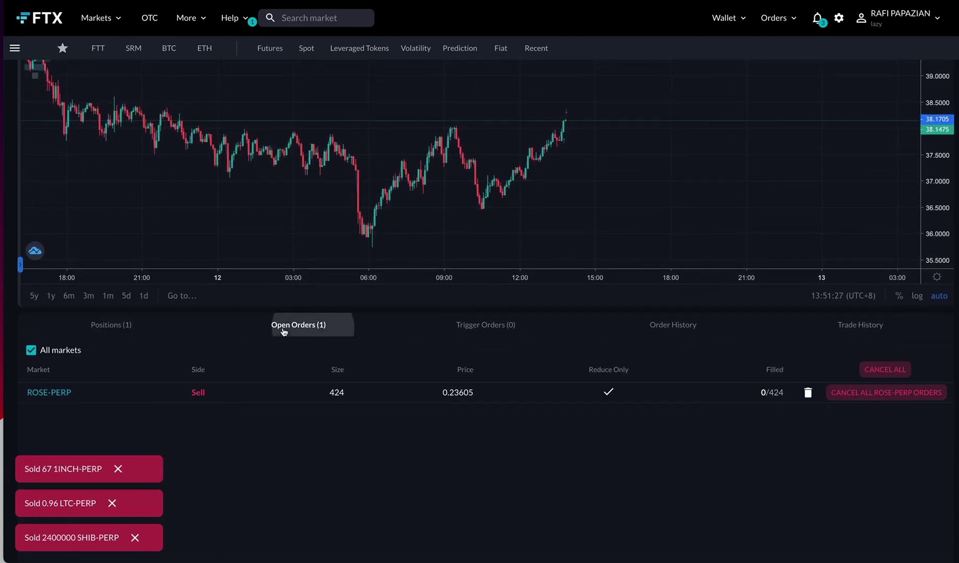
{"action": "left_click", "coordinate": [109, 327]}
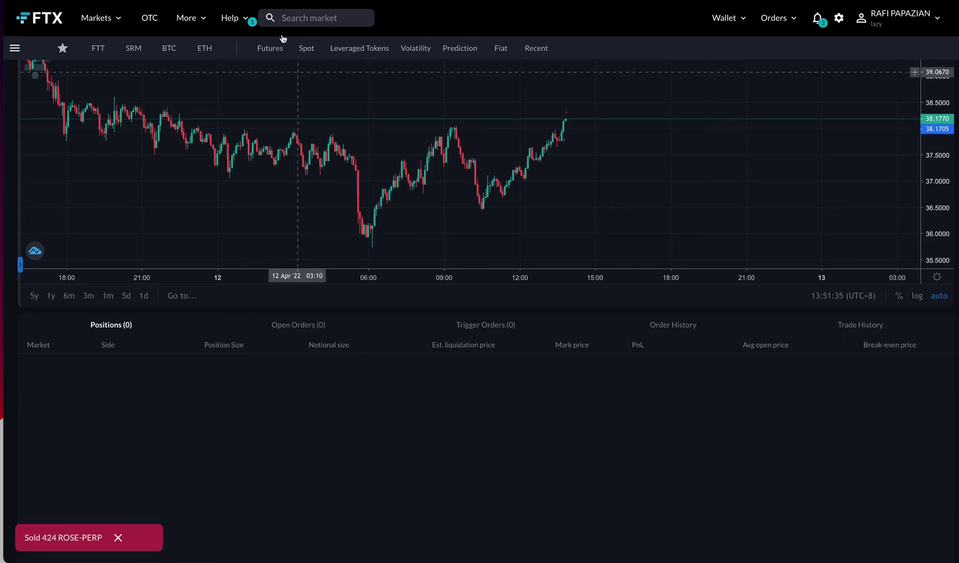
Back in Sniper Bot, review today's P&L and switch on automatic opening of trades from all new 15m signals.
{"action": "left_click", "coordinate": [280, 1]}
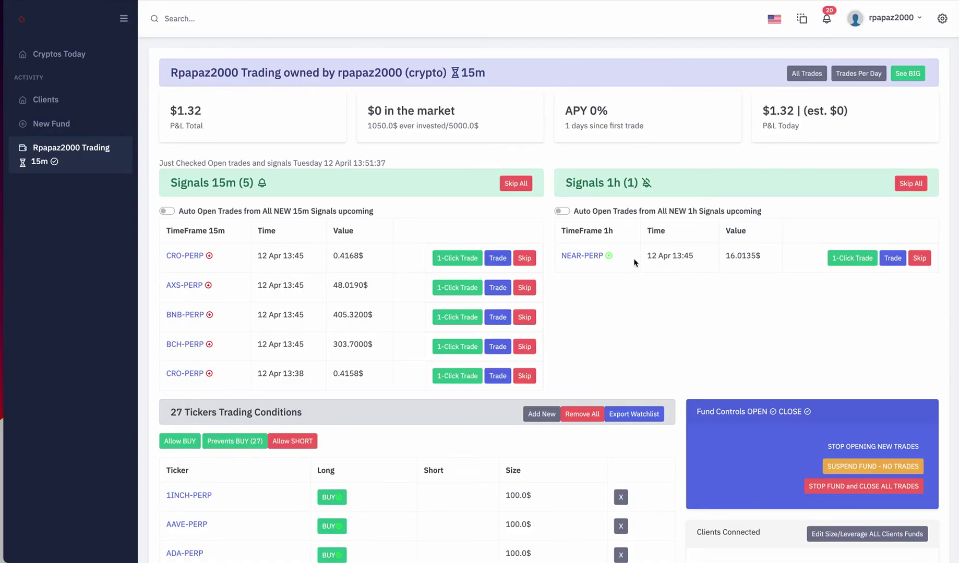
{"action": "left_click_drag", "start_coordinate": [769, 111], "coordinate": [791, 107]}
{"action": "left_click", "coordinate": [789, 134]}
{"action": "left_click", "coordinate": [168, 213]}
Switch to the code editor and look through the order, client and fund deal model classes towards the start of the file.
{"action": "key", "text": "ctrl+Right"}
{"action": "left_click", "coordinate": [441, 284]}
{"action": "scroll", "coordinate": [425, 324], "scroll_direction": "up", "scroll_amount": 20}
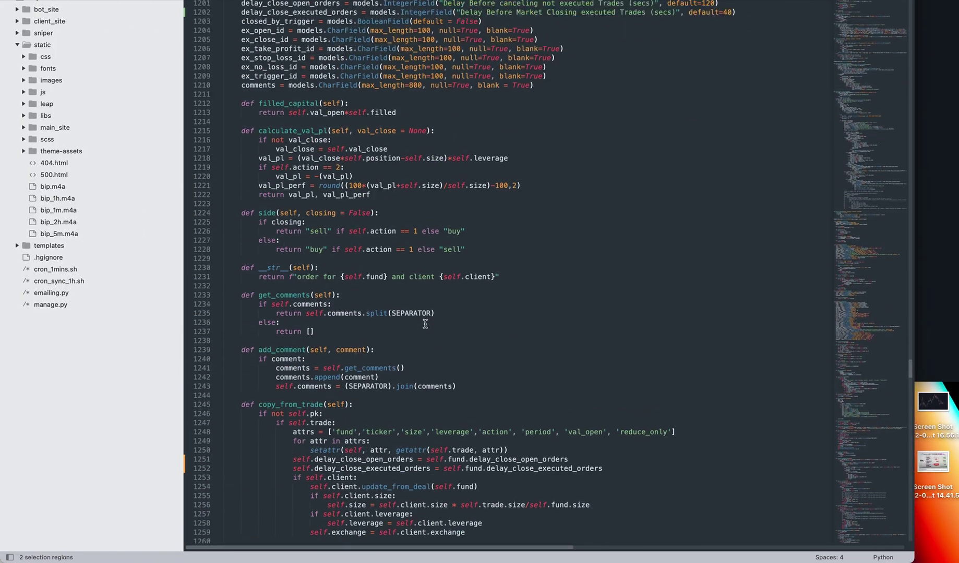
{"action": "scroll", "coordinate": [426, 324], "scroll_direction": "up", "scroll_amount": 15}
{"action": "scroll", "coordinate": [495, 243], "scroll_direction": "up", "scroll_amount": 3}
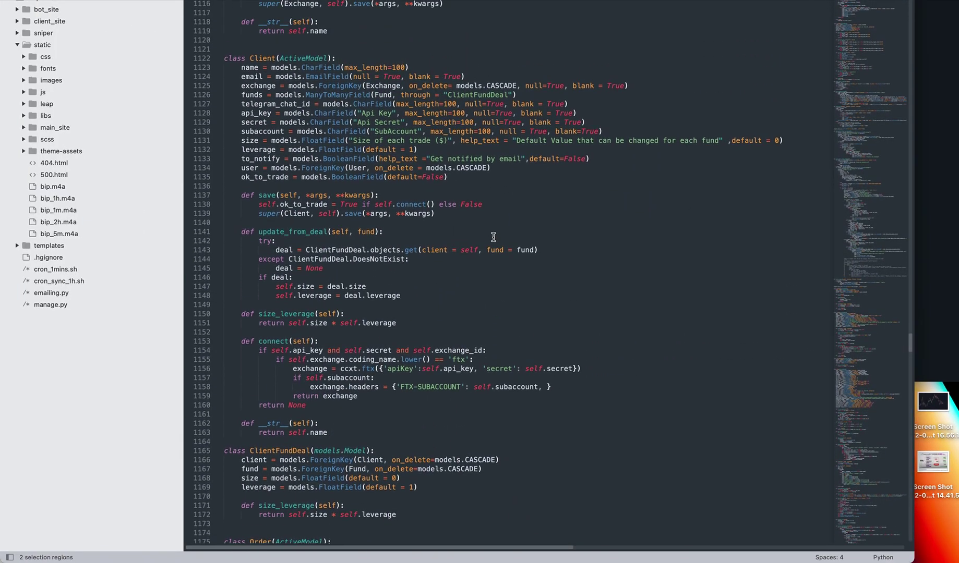
{"action": "scroll", "coordinate": [494, 237], "scroll_direction": "up", "scroll_amount": 5}
{"action": "left_click_drag", "start_coordinate": [910, 328], "coordinate": [884, 63]}
{"action": "scroll", "coordinate": [335, 166], "scroll_direction": "up", "scroll_amount": 6}
Collapse the static folder, expand bot_site and open its views.py file.
{"action": "left_click", "coordinate": [66, 40]}
{"action": "left_click", "coordinate": [68, 9]}
{"action": "left_click", "coordinate": [68, 197]}
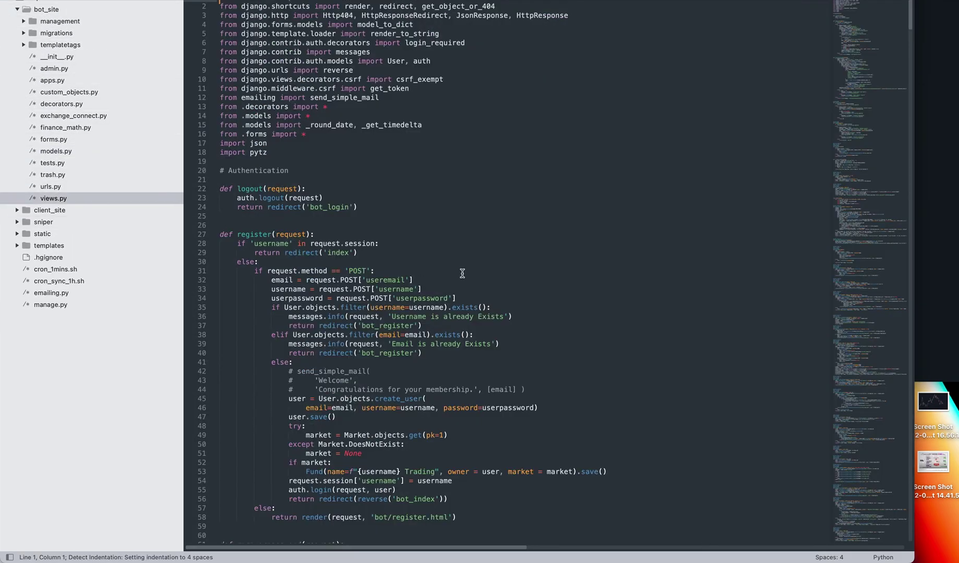
Look through views.py down to the functions that open trades, list trades and delete signals.
{"action": "left_click", "coordinate": [461, 274]}
{"action": "scroll", "coordinate": [576, 437], "scroll_direction": "down", "scroll_amount": 20}
{"action": "scroll", "coordinate": [576, 437], "scroll_direction": "down", "scroll_amount": 20}
{"action": "scroll", "coordinate": [574, 434], "scroll_direction": "down", "scroll_amount": 20}
{"action": "left_click", "coordinate": [631, 212]}
{"action": "scroll", "coordinate": [626, 308], "scroll_direction": "down", "scroll_amount": 8}
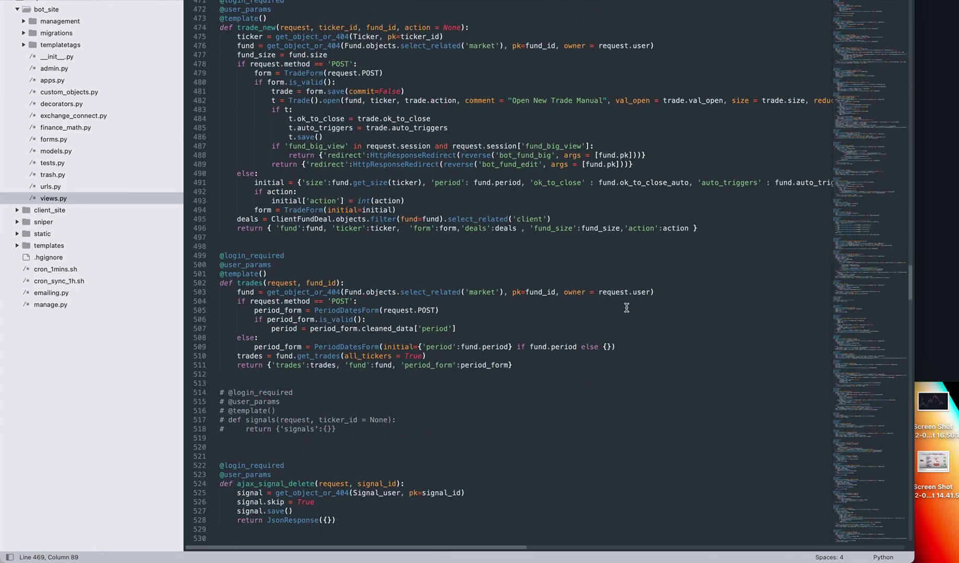
{"action": "scroll", "coordinate": [626, 308], "scroll_direction": "down", "scroll_amount": 6}
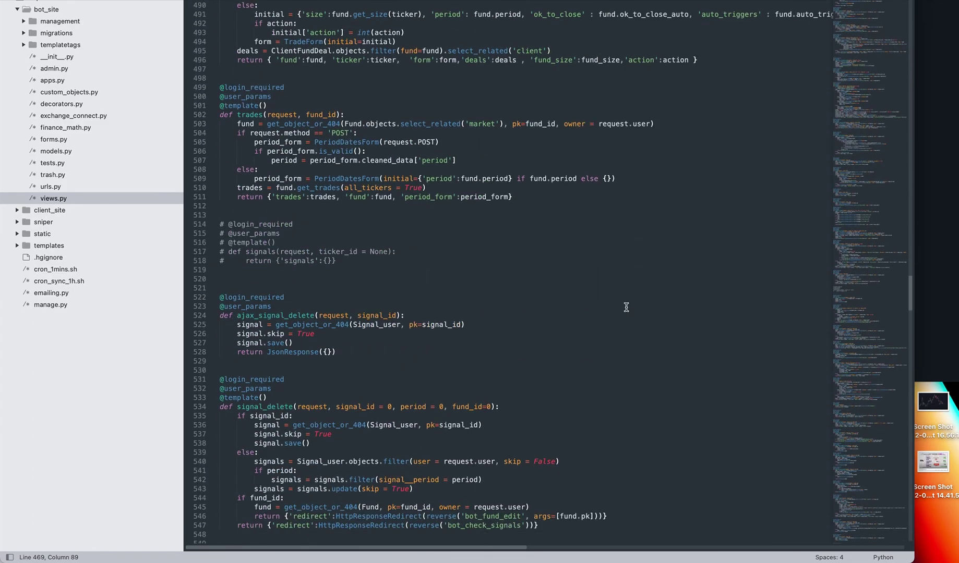